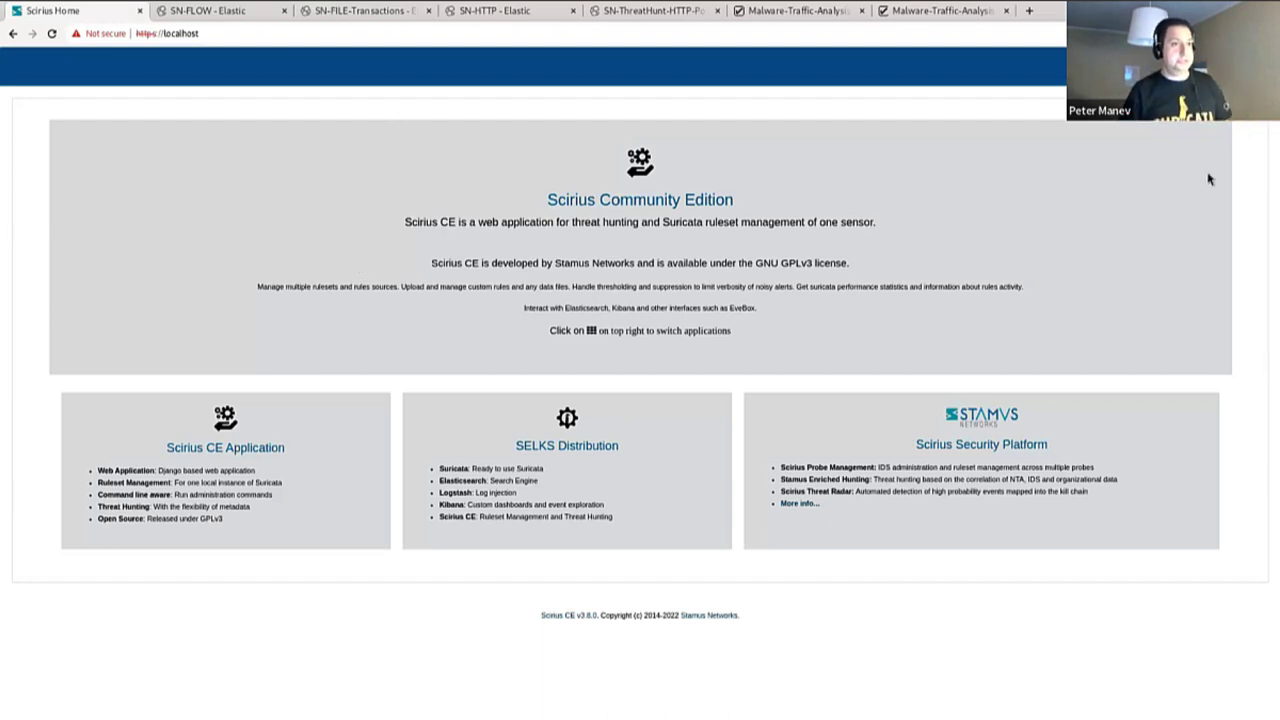
Step: Open the Scirius Hunting application in a separate browser tab and switch to it
left_click(1245, 66)
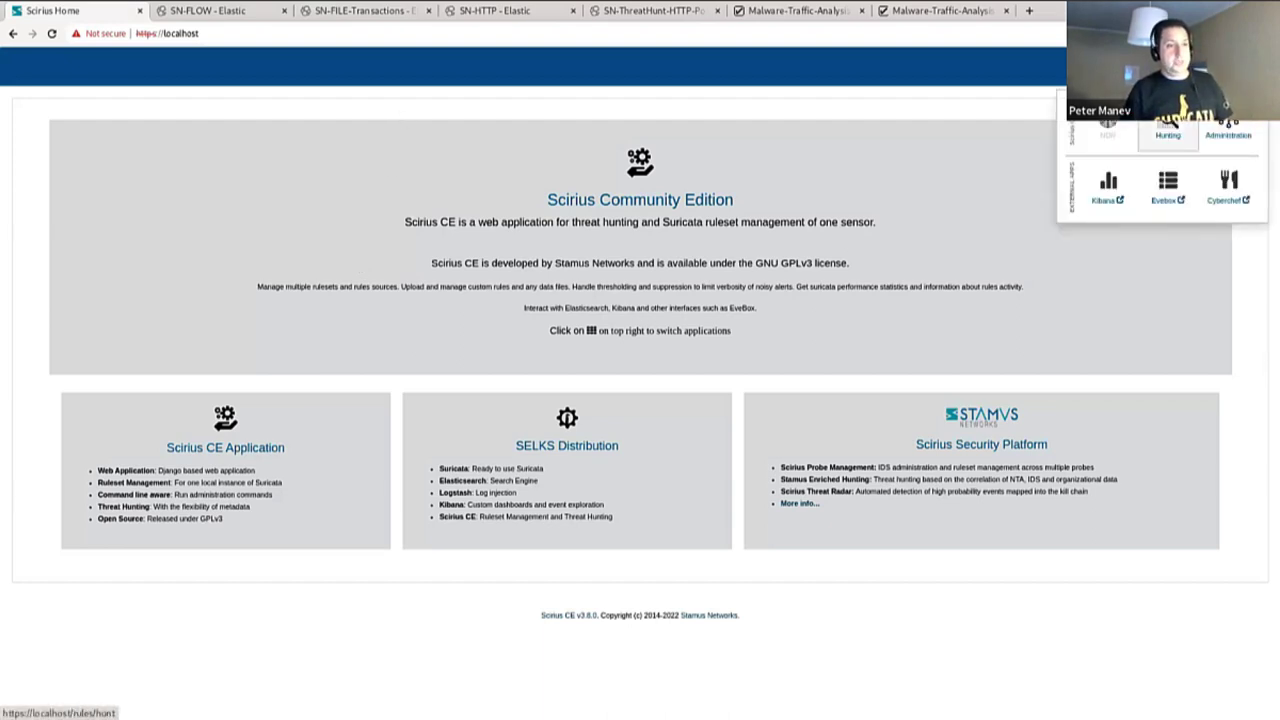
middle_click(1168, 133)
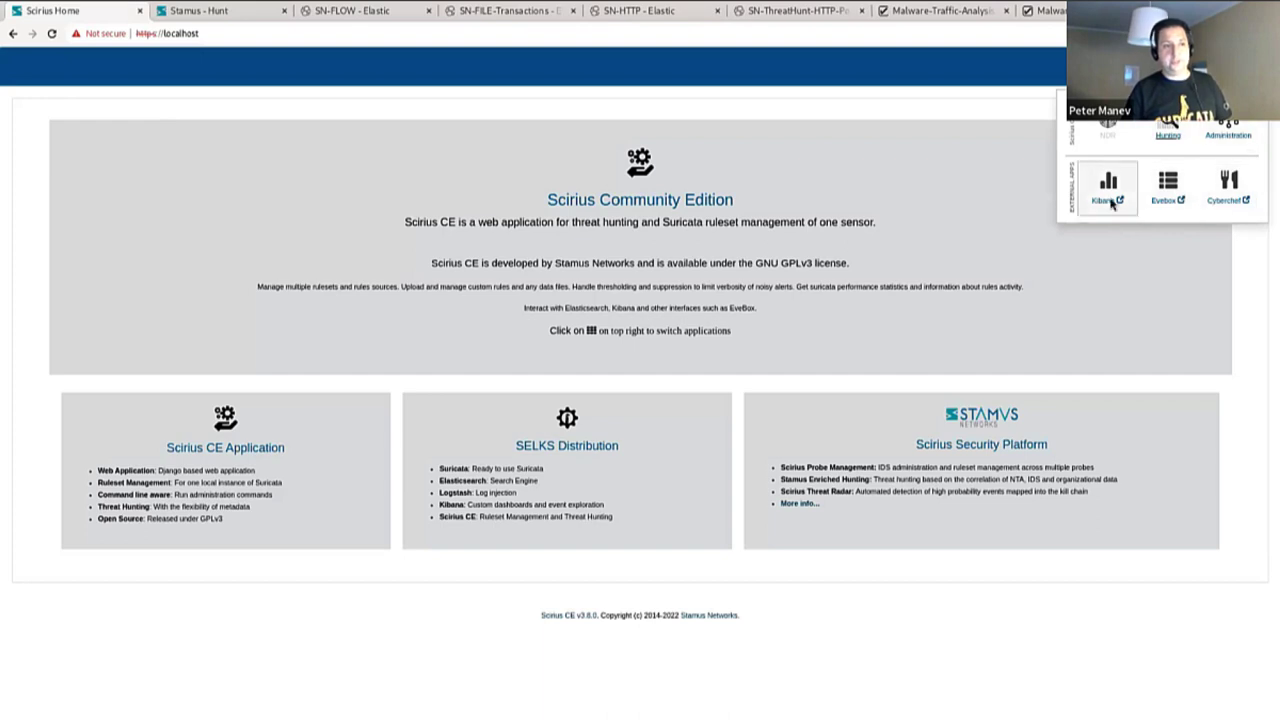
left_click(232, 13)
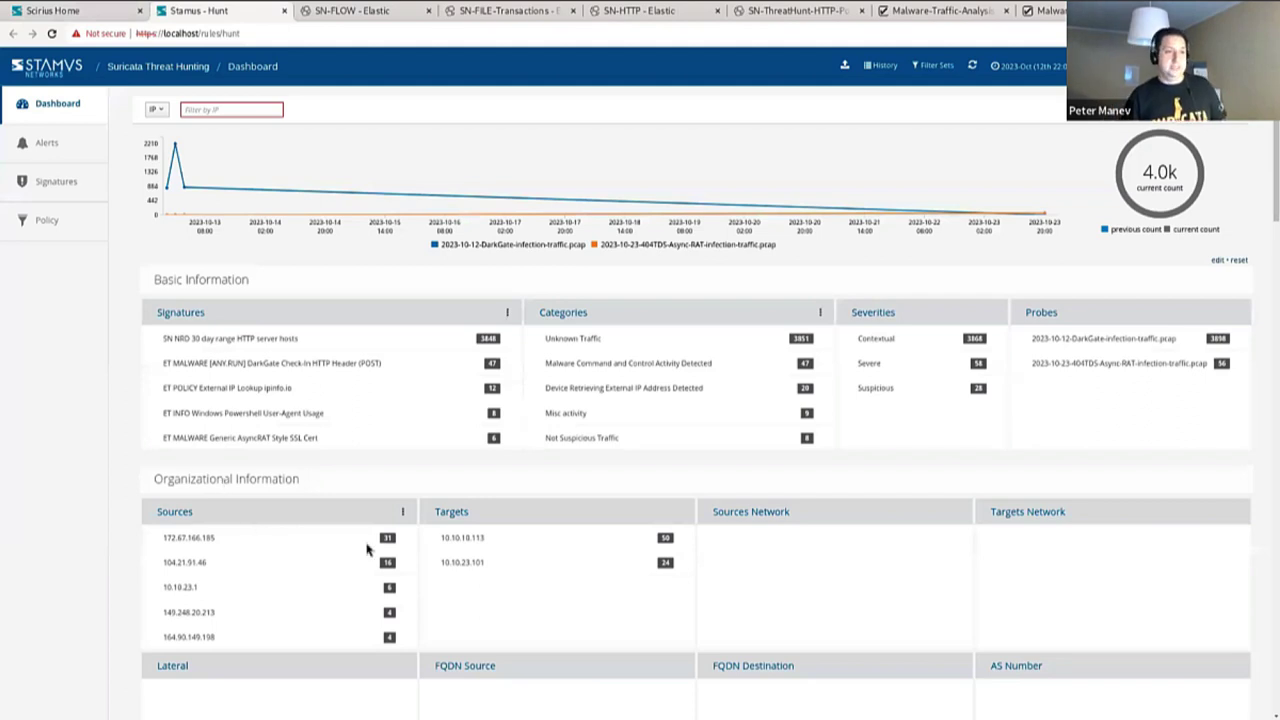
mouse_move(1071, 357)
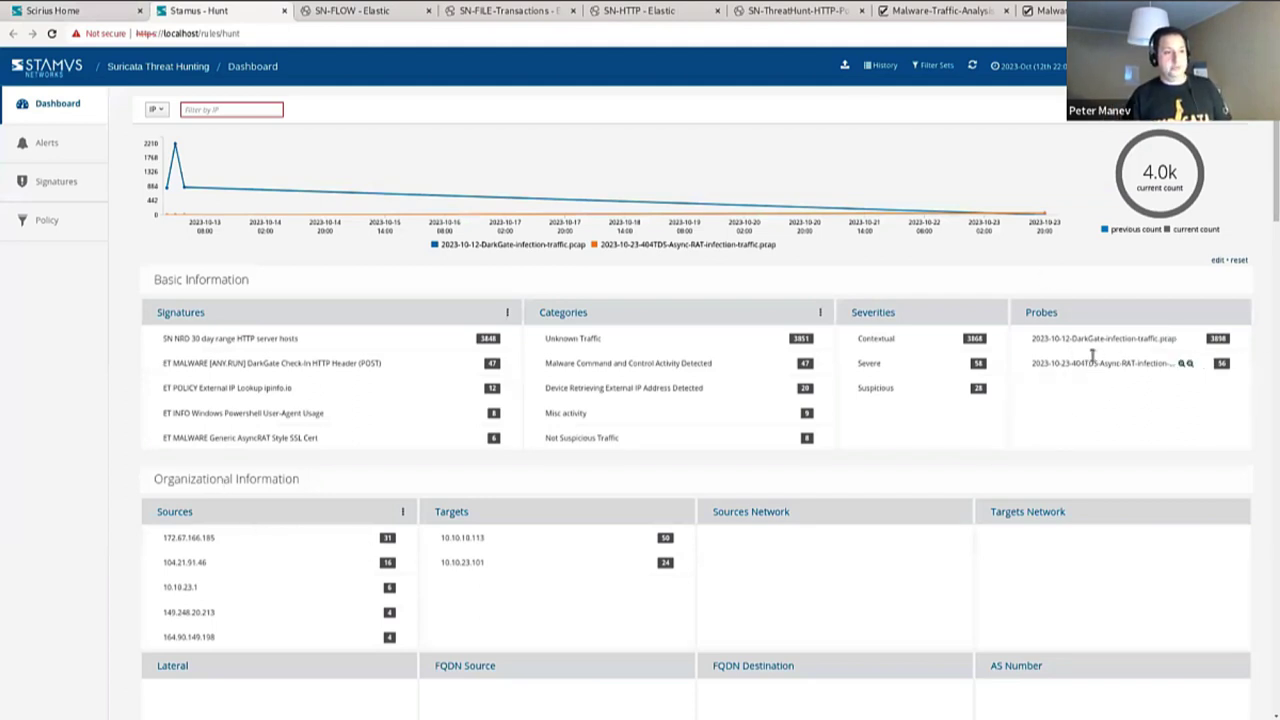
left_click(1168, 340)
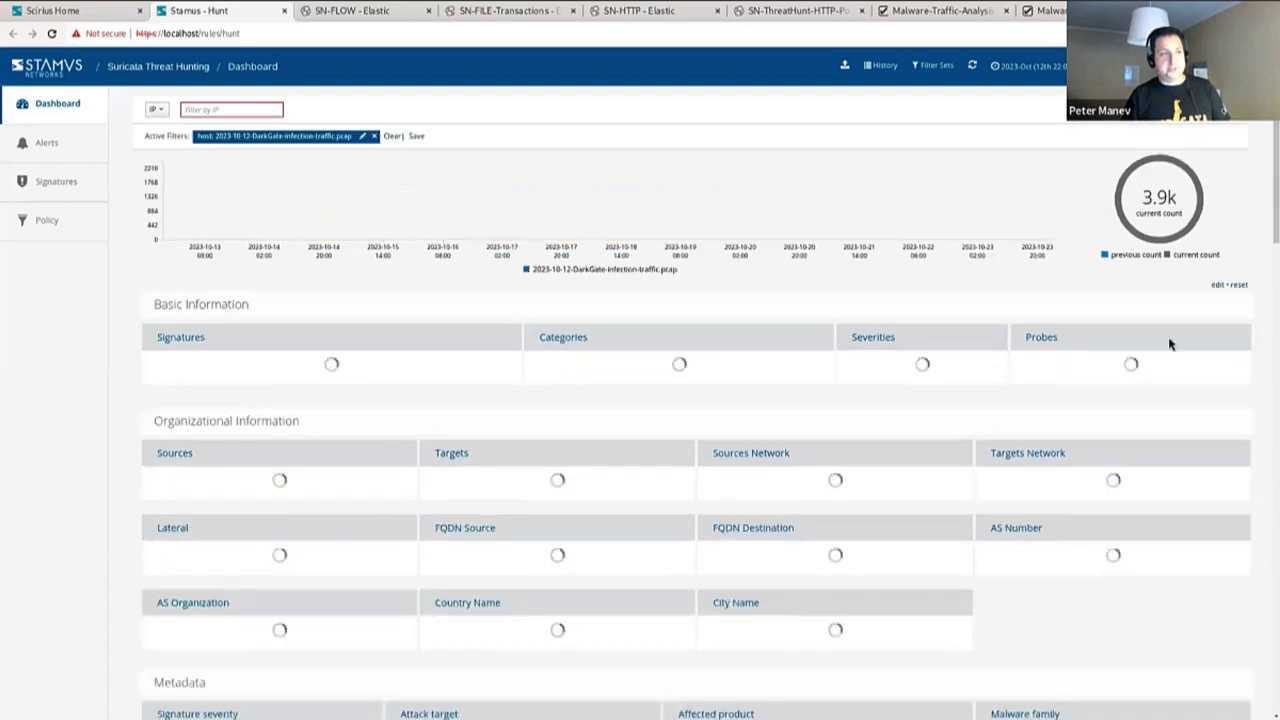
left_click(374, 136)
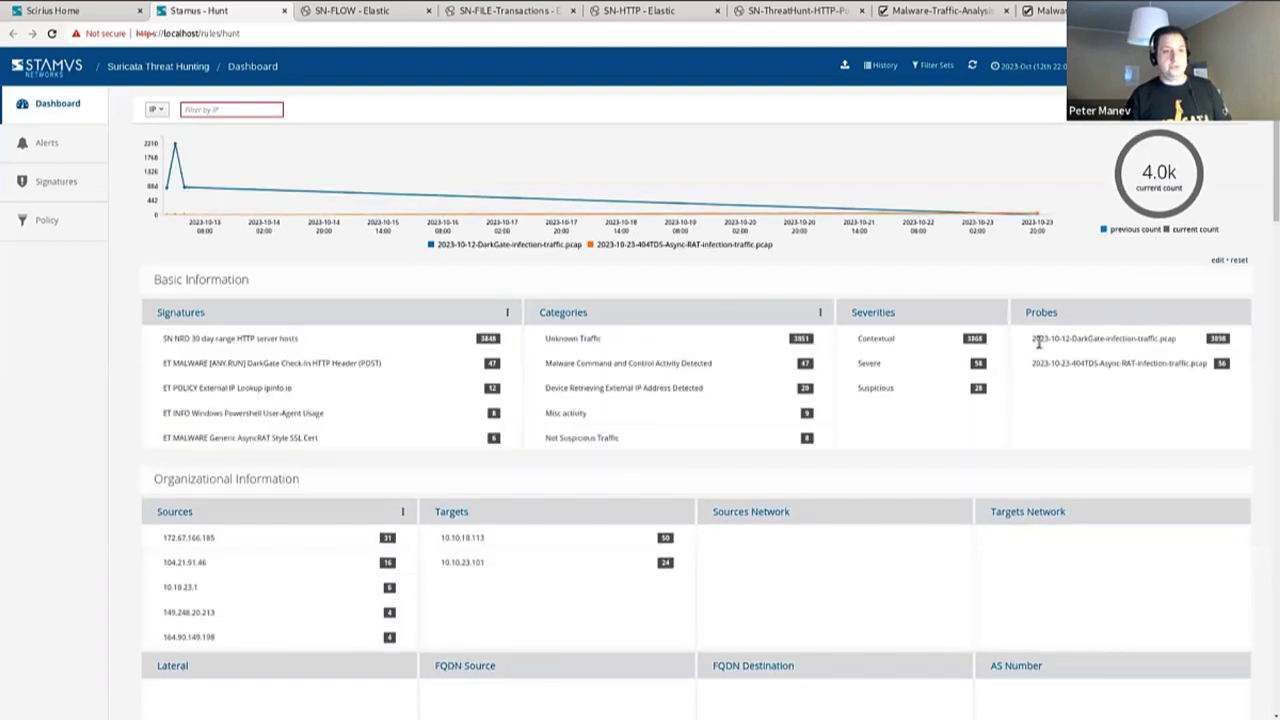
mouse_move(1186, 366)
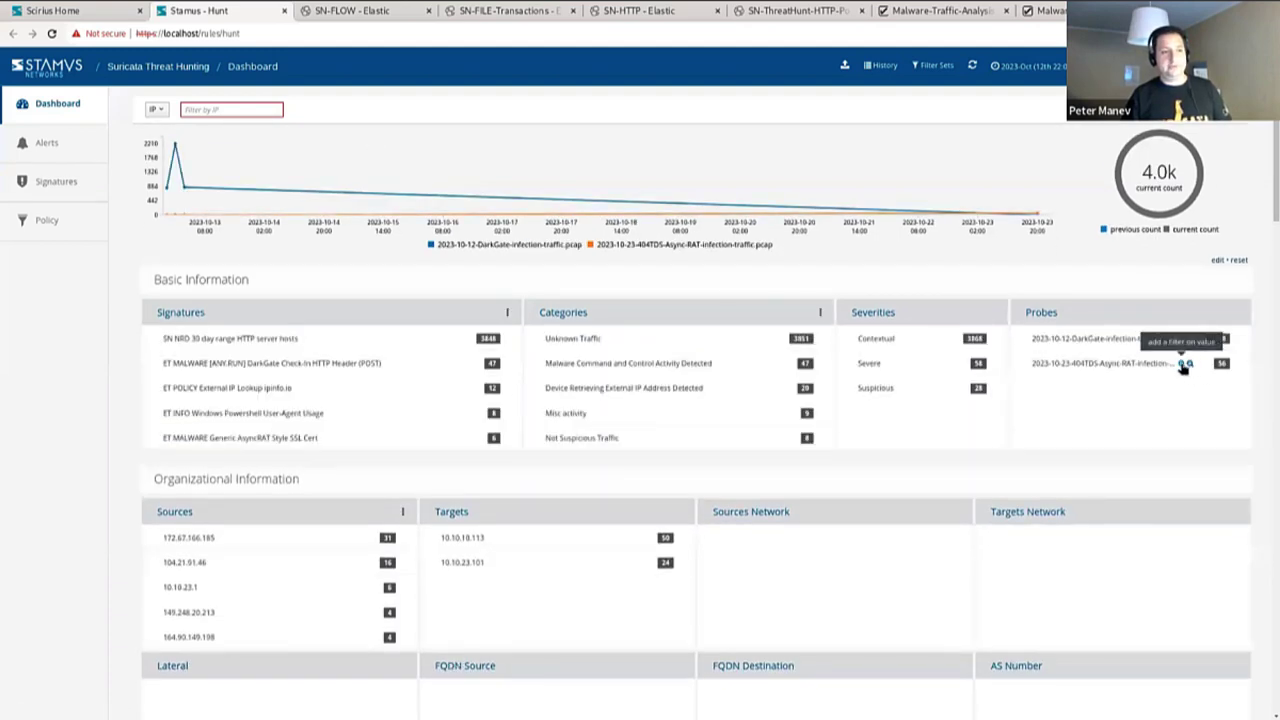
left_click(1184, 364)
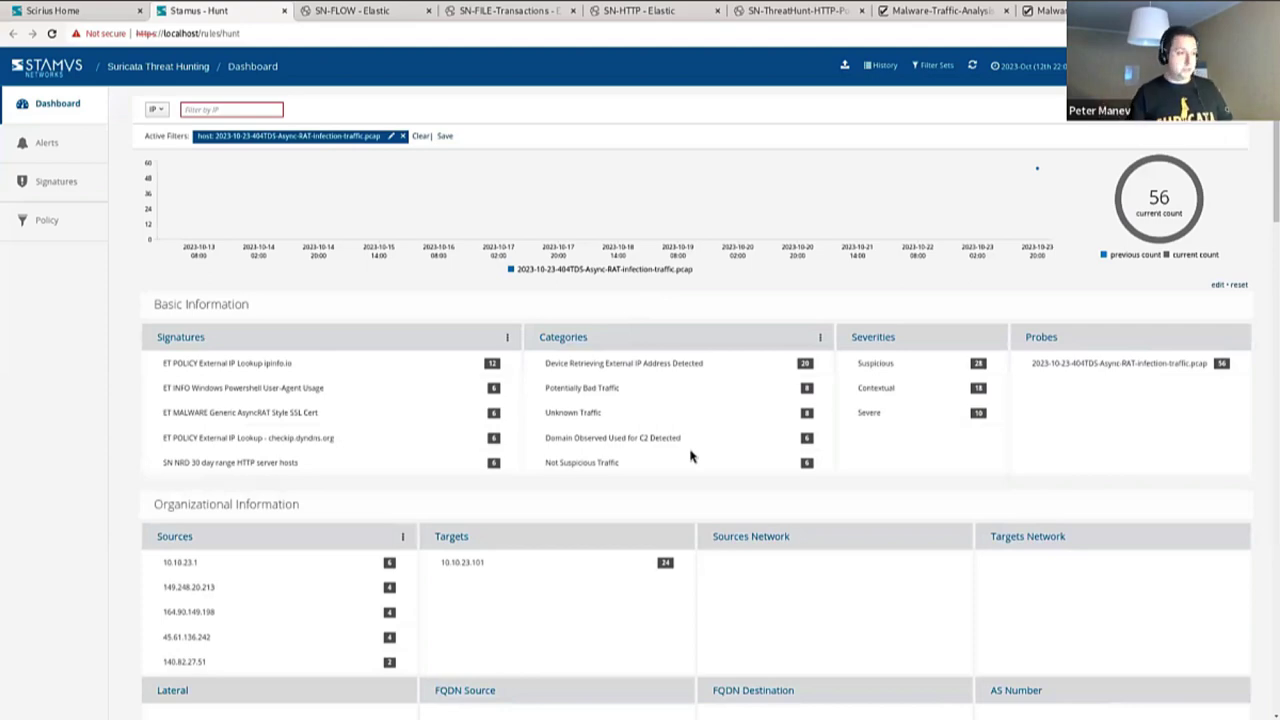
left_click(509, 337)
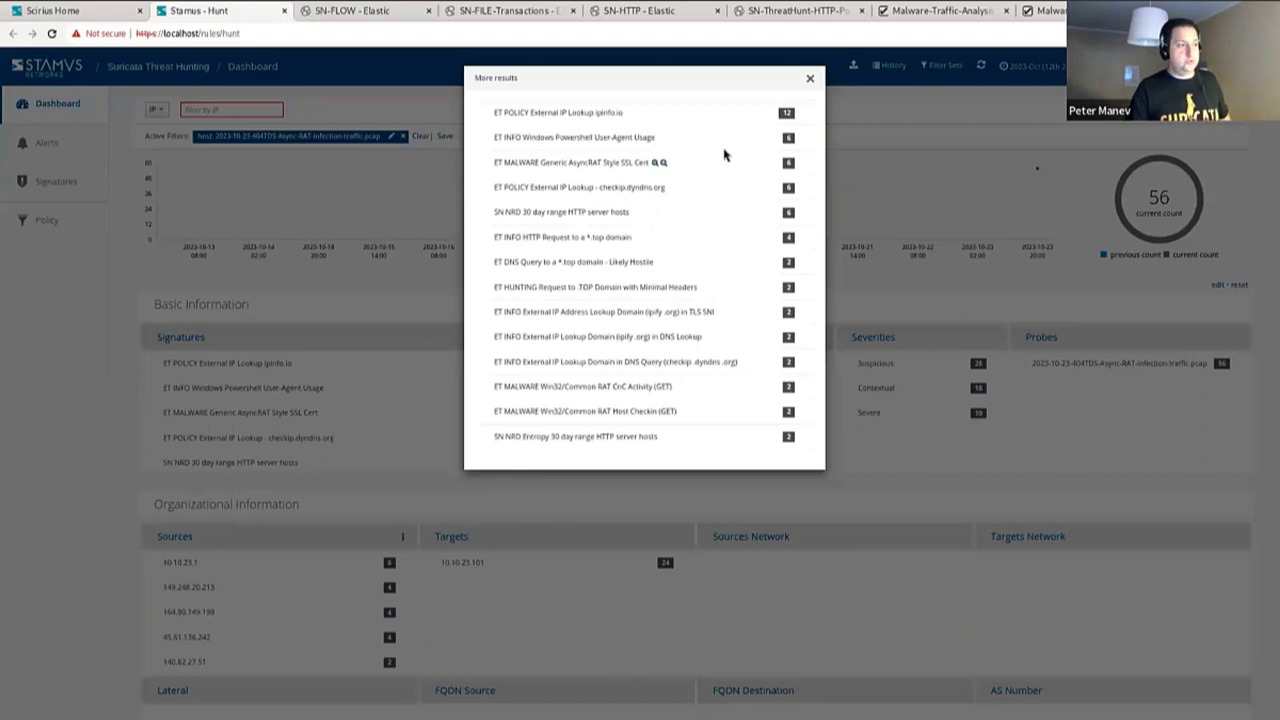
left_click(810, 80)
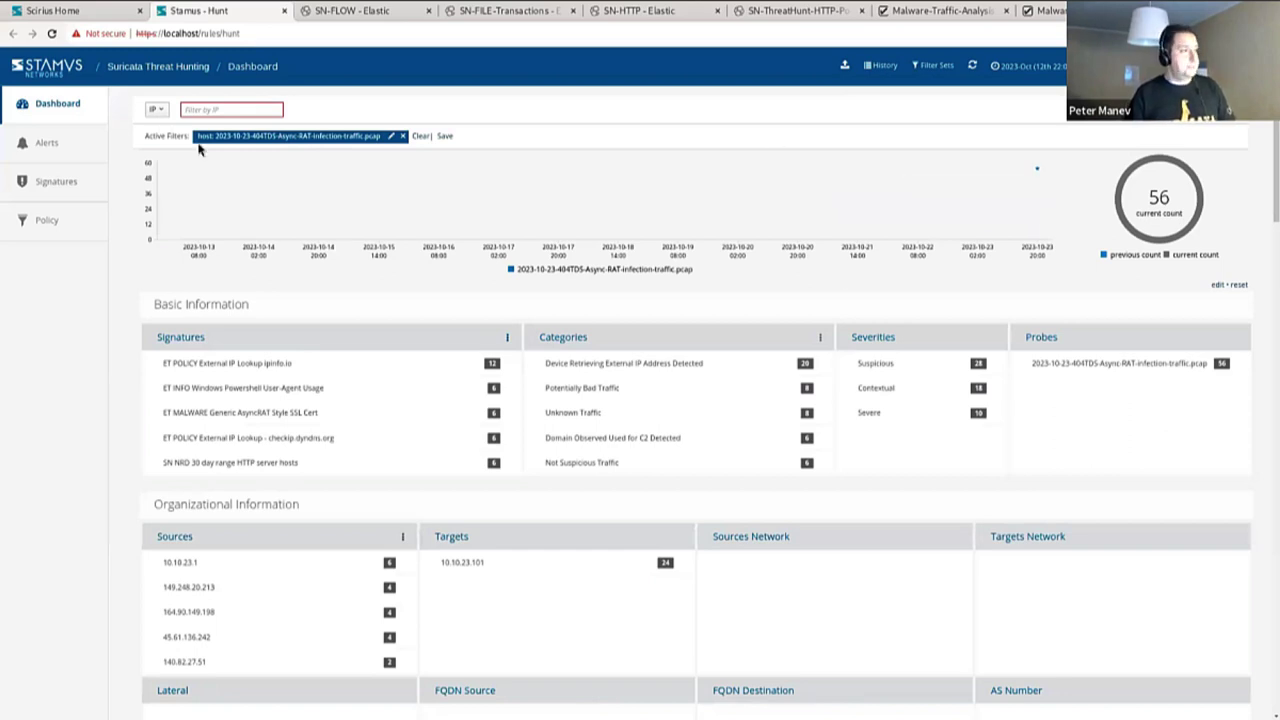
Step: Look through the Stamus predefined filter sets for hunting, such as HTTP POSTs and direct HTTP requests
left_click(942, 67)
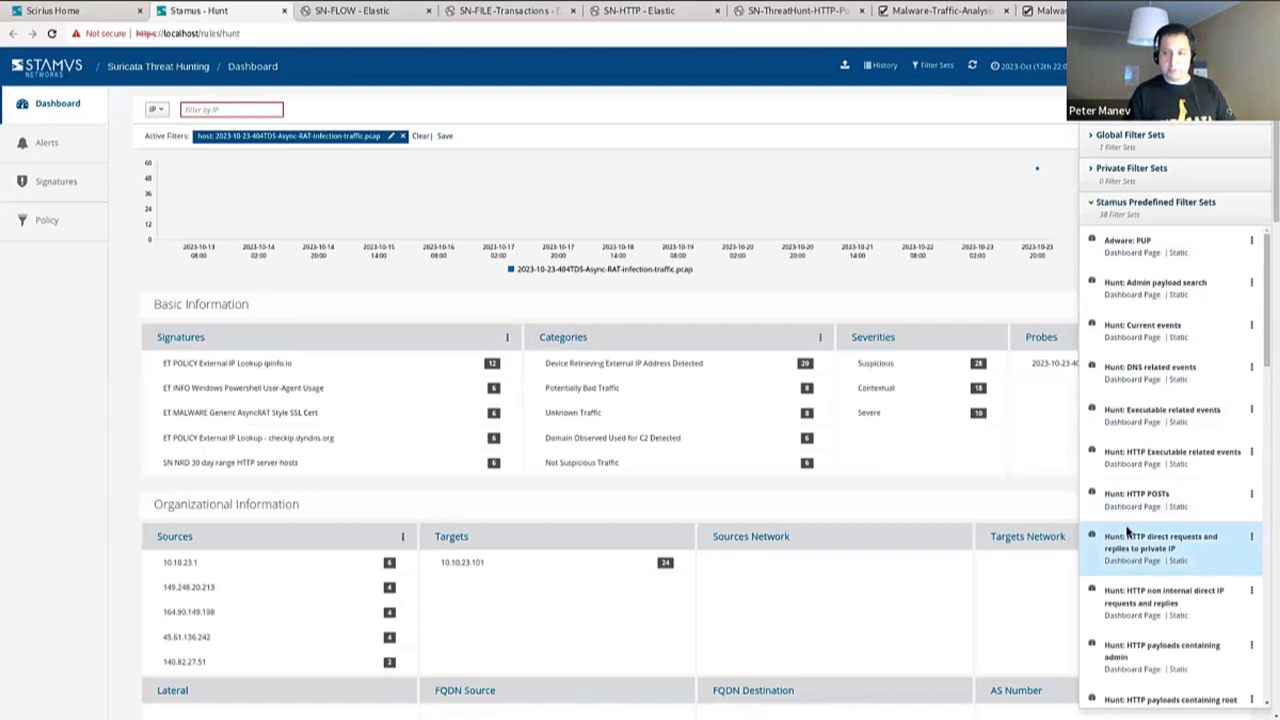
mouse_move(1127, 531)
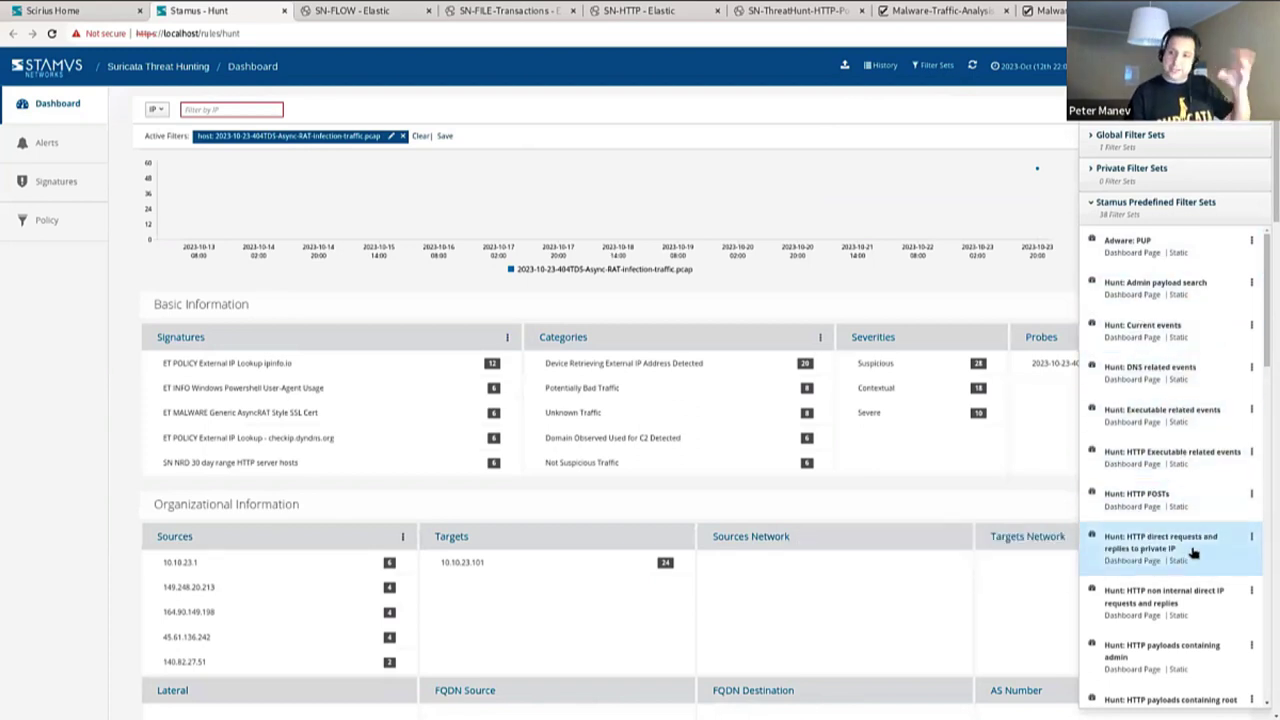
mouse_move(1168, 323)
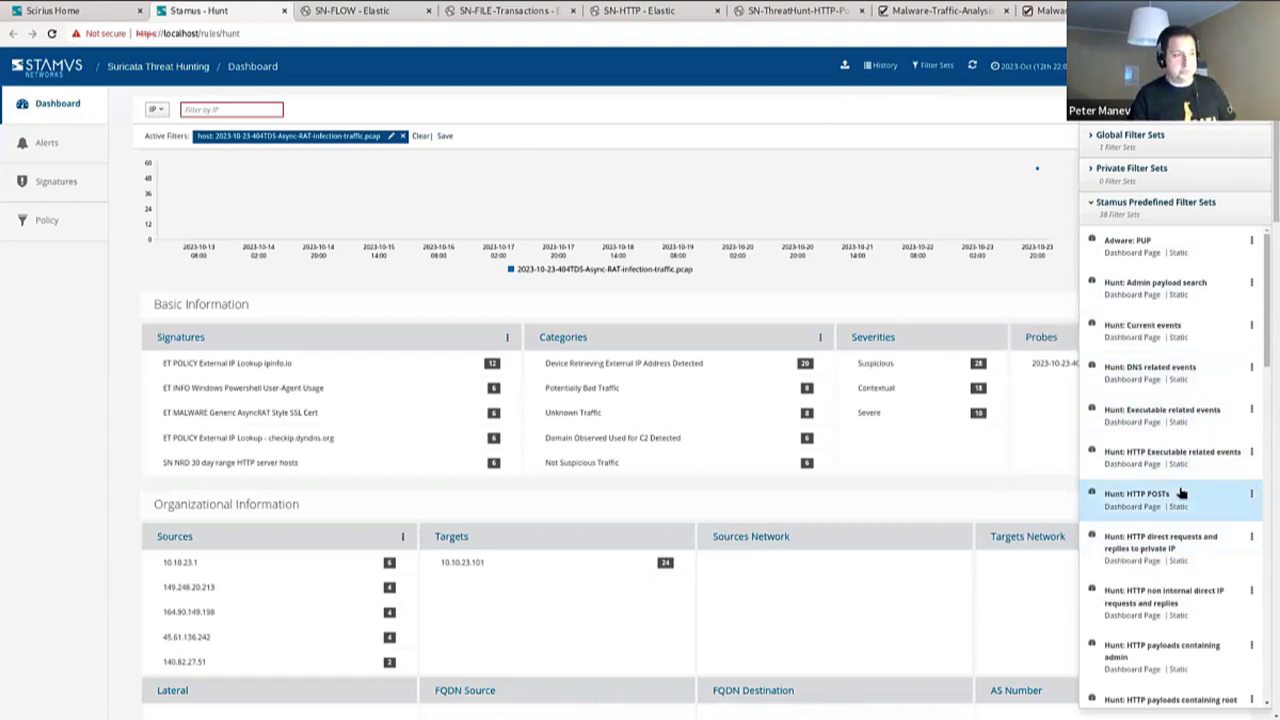
mouse_move(1181, 493)
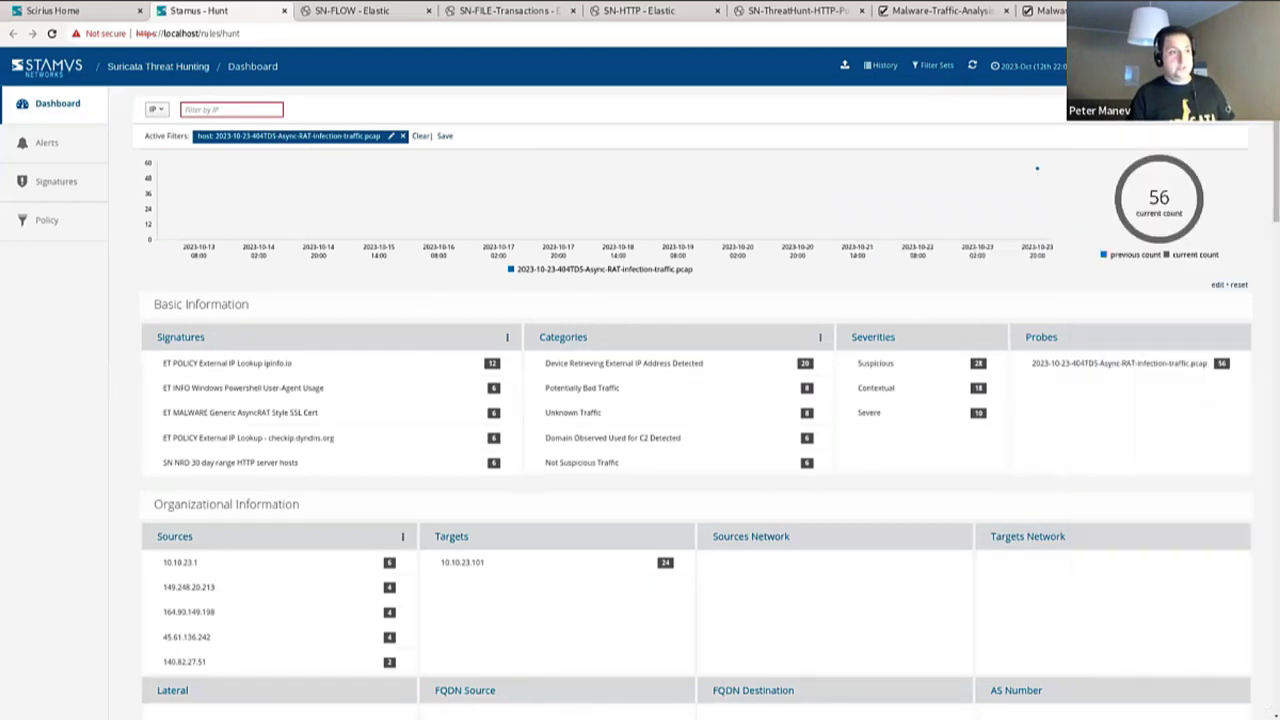
Step: Add a Message filter for "nrd" to the active filters on the dashboard
left_click(163, 112)
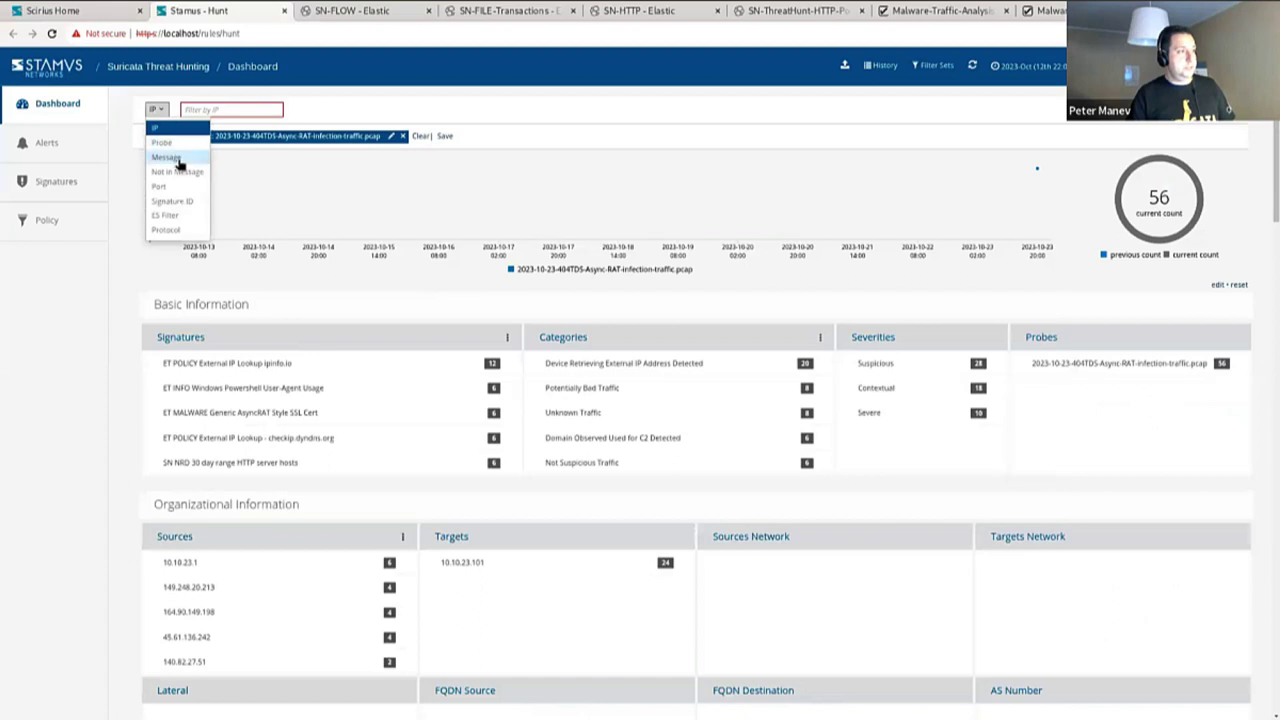
left_click(166, 157)
left_click(254, 110)
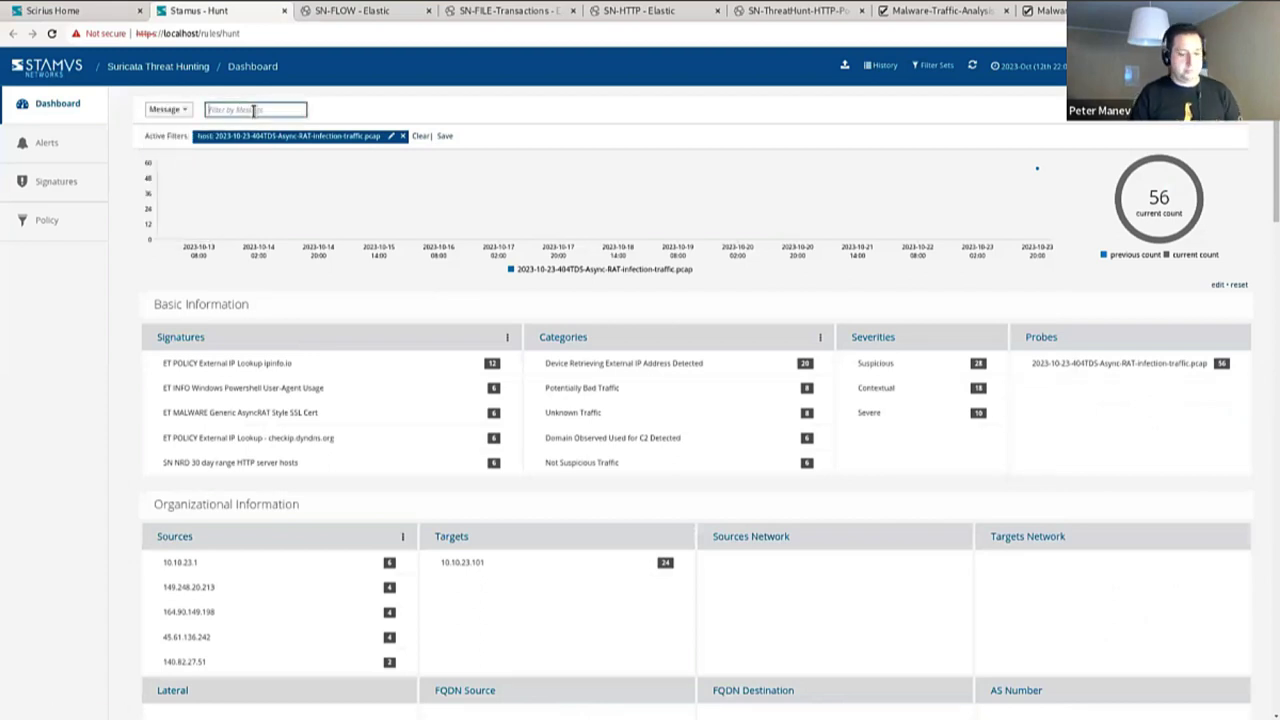
type("ssl")
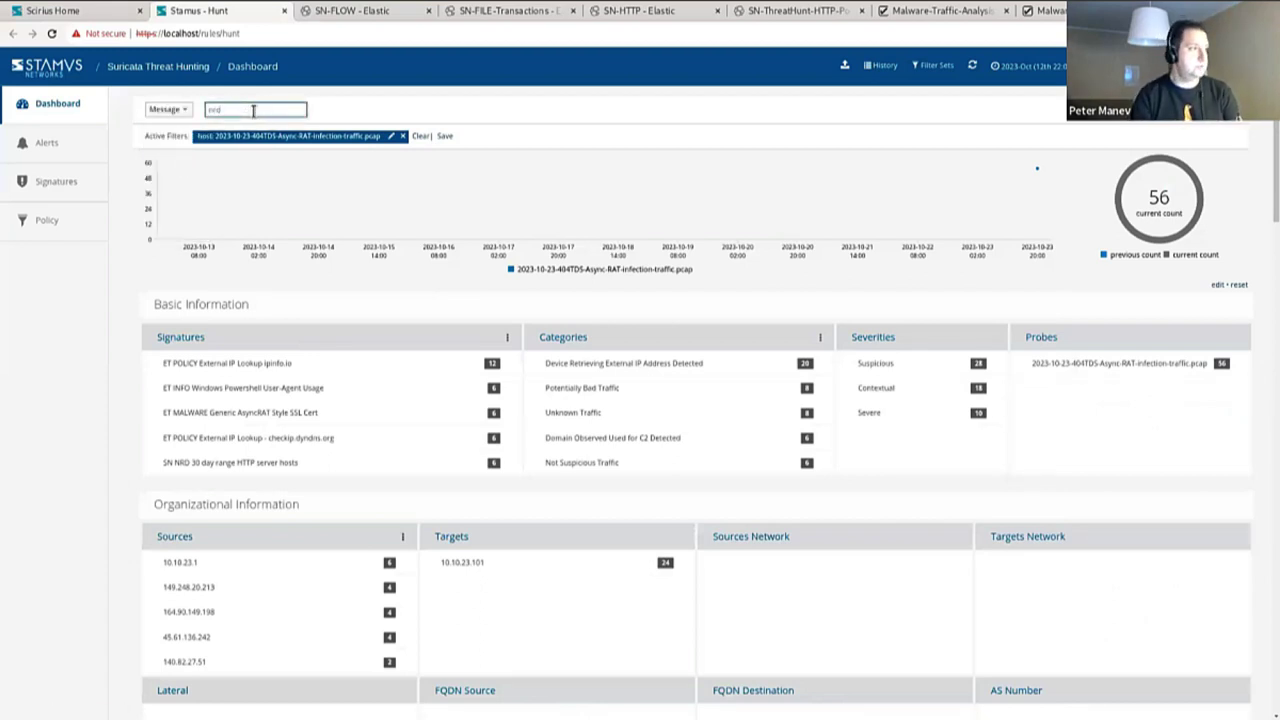
key("Return")
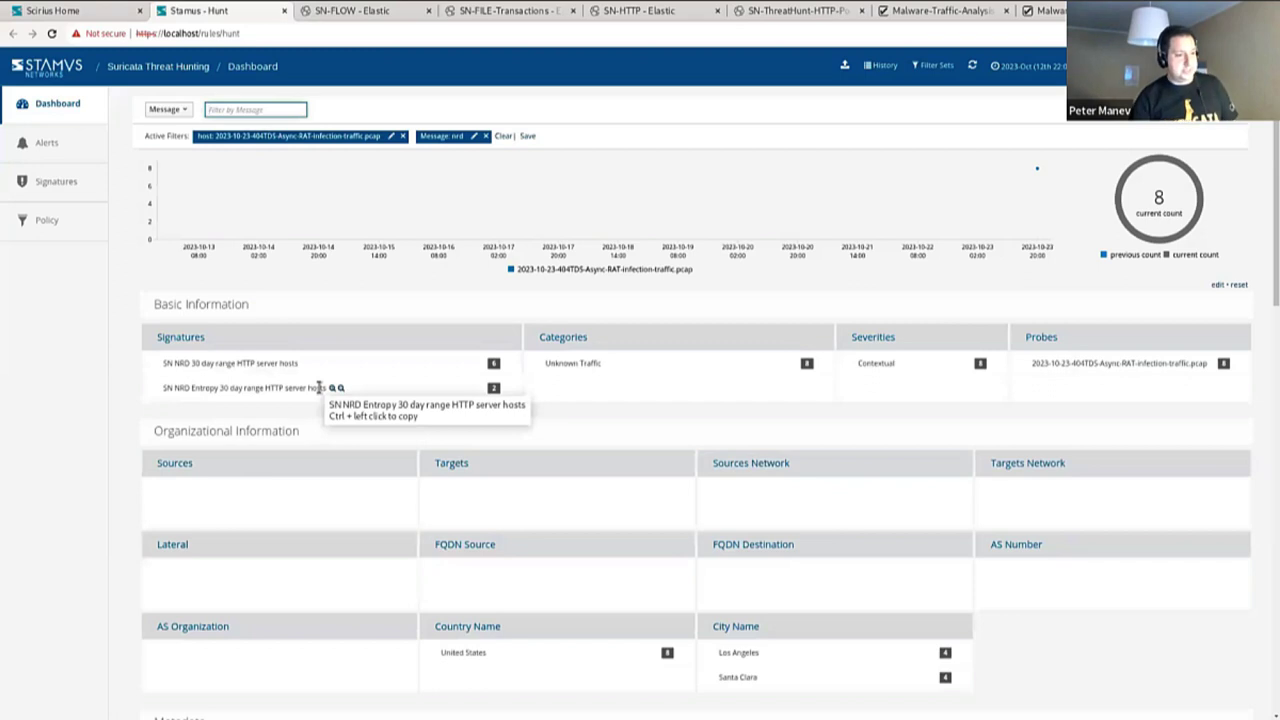
Step: Look up the HTTP hostname asivuzu4bz.top on VirusTotal and check the domain's creation date
scroll(417, 469, "down", 3)
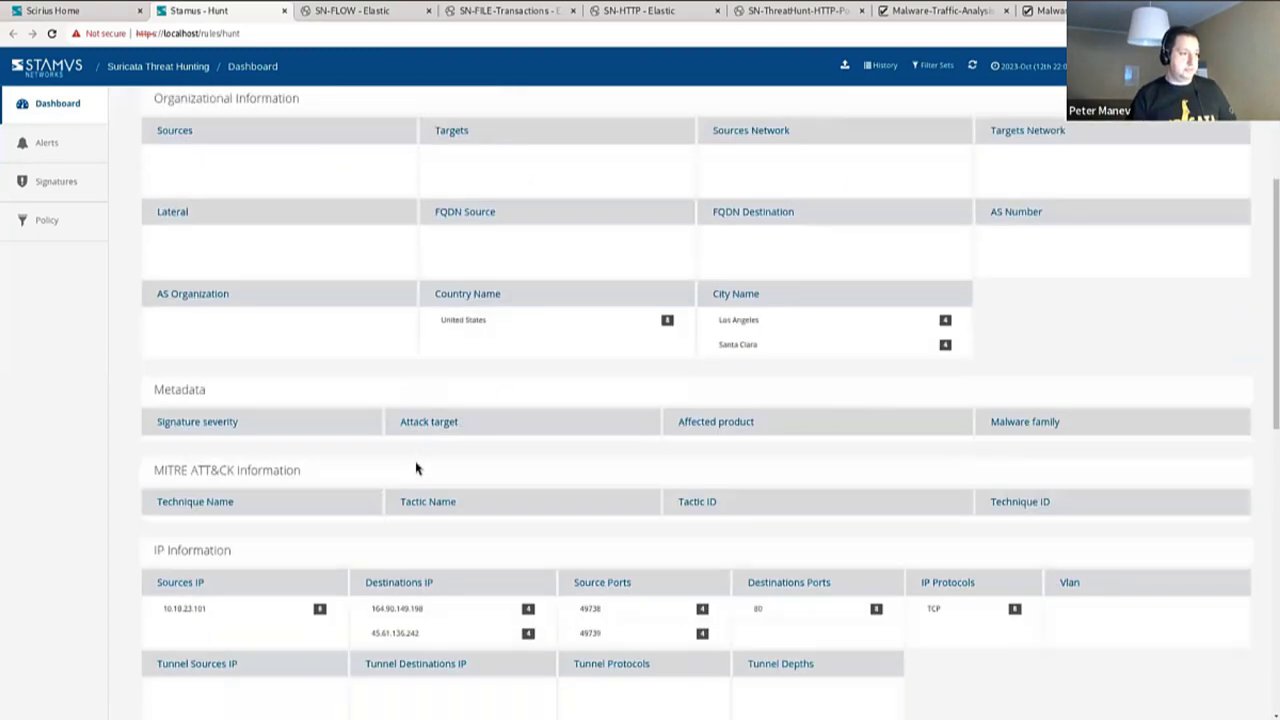
scroll(417, 469, "down", 5)
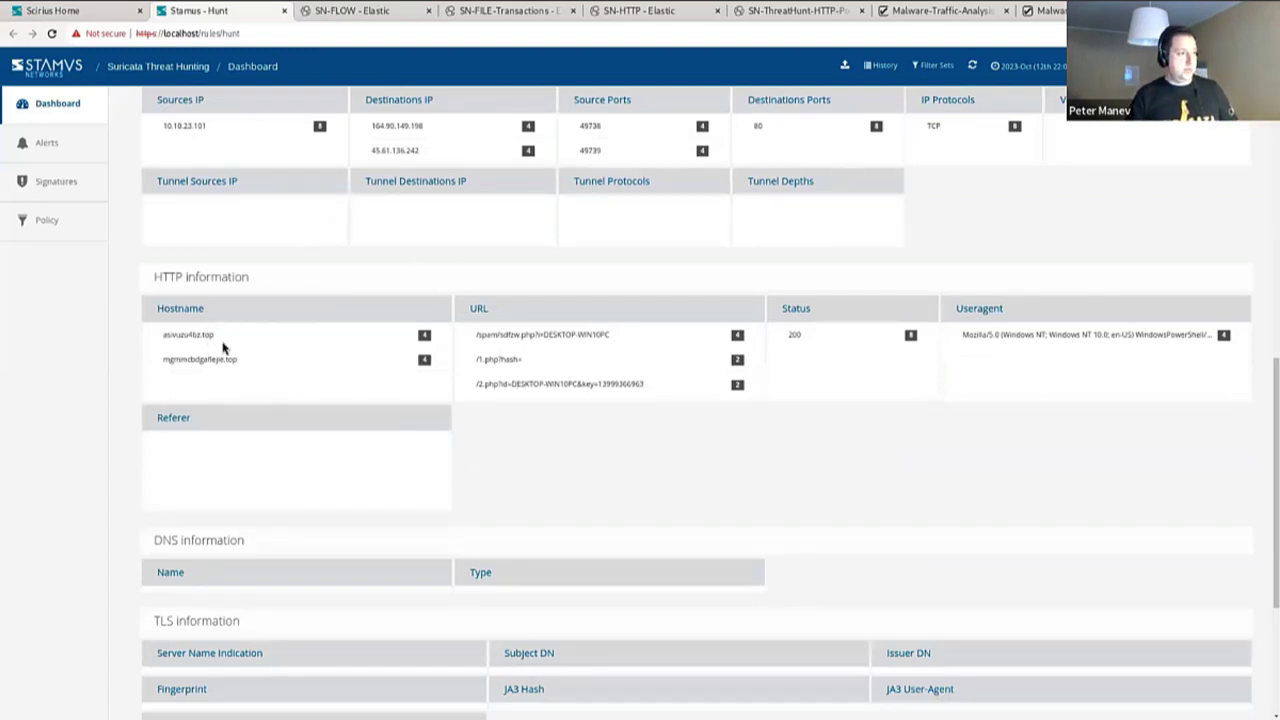
mouse_move(219, 342)
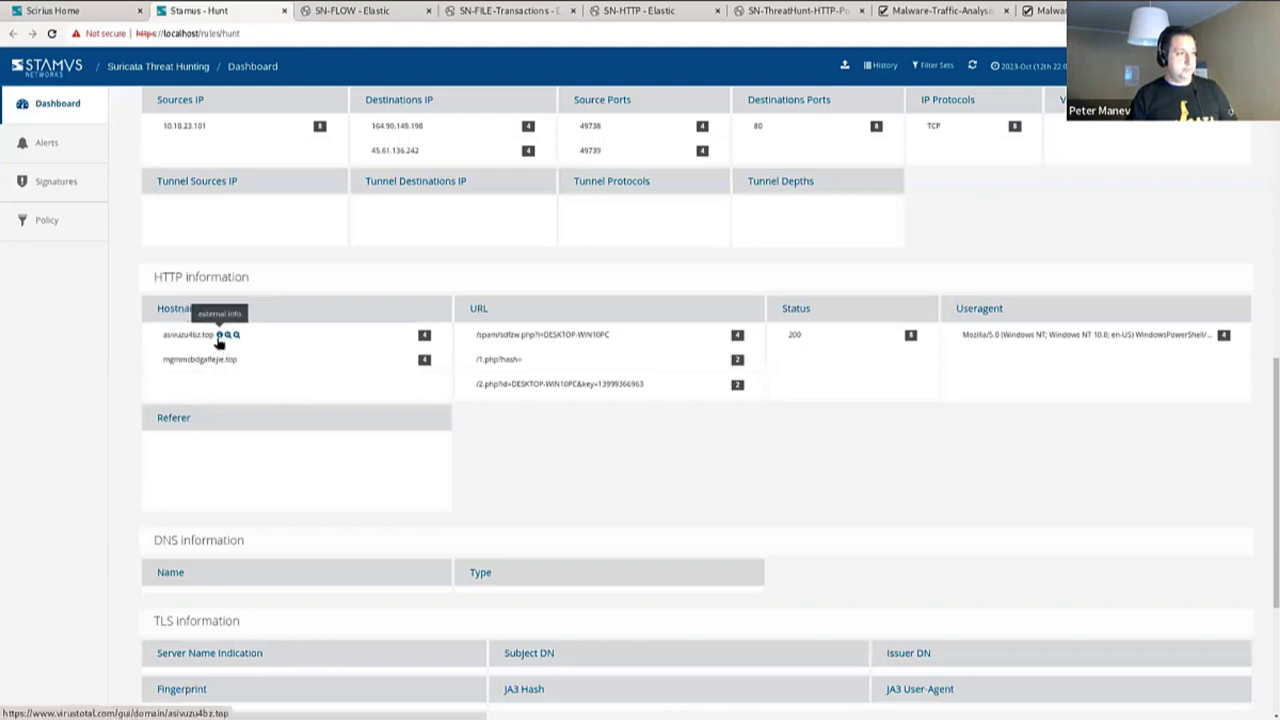
left_click(219, 340)
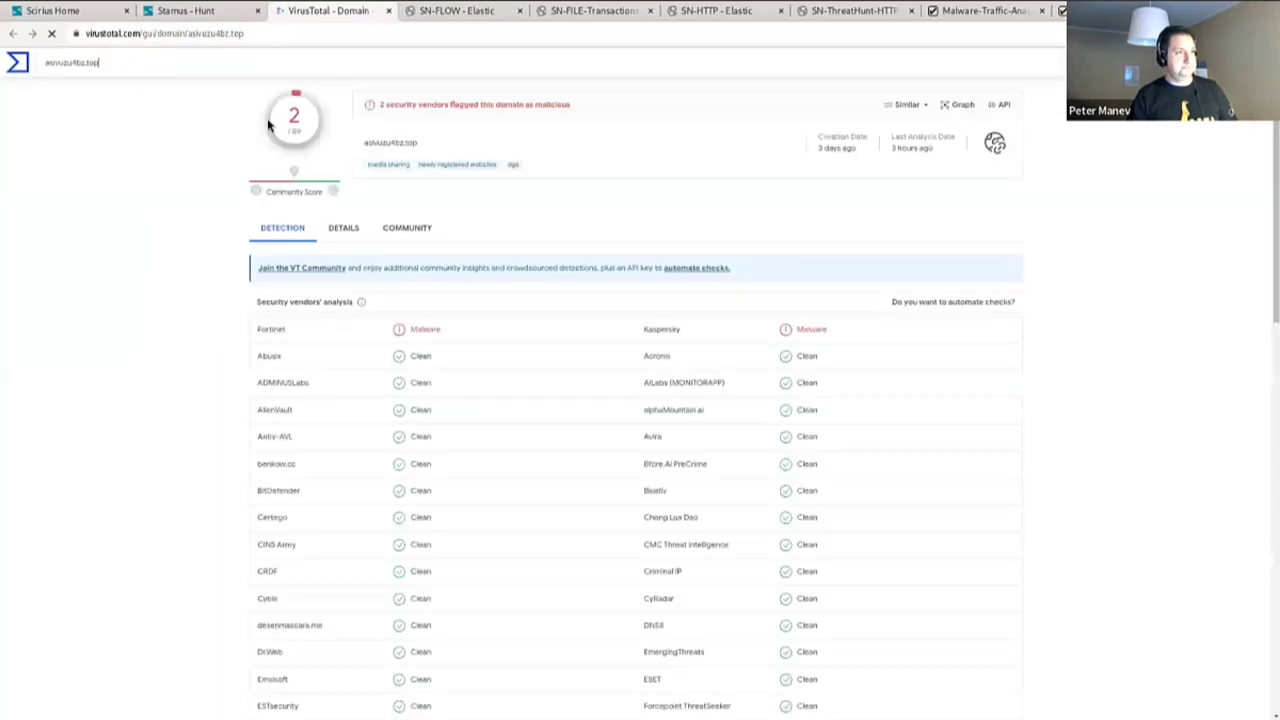
mouse_move(855, 152)
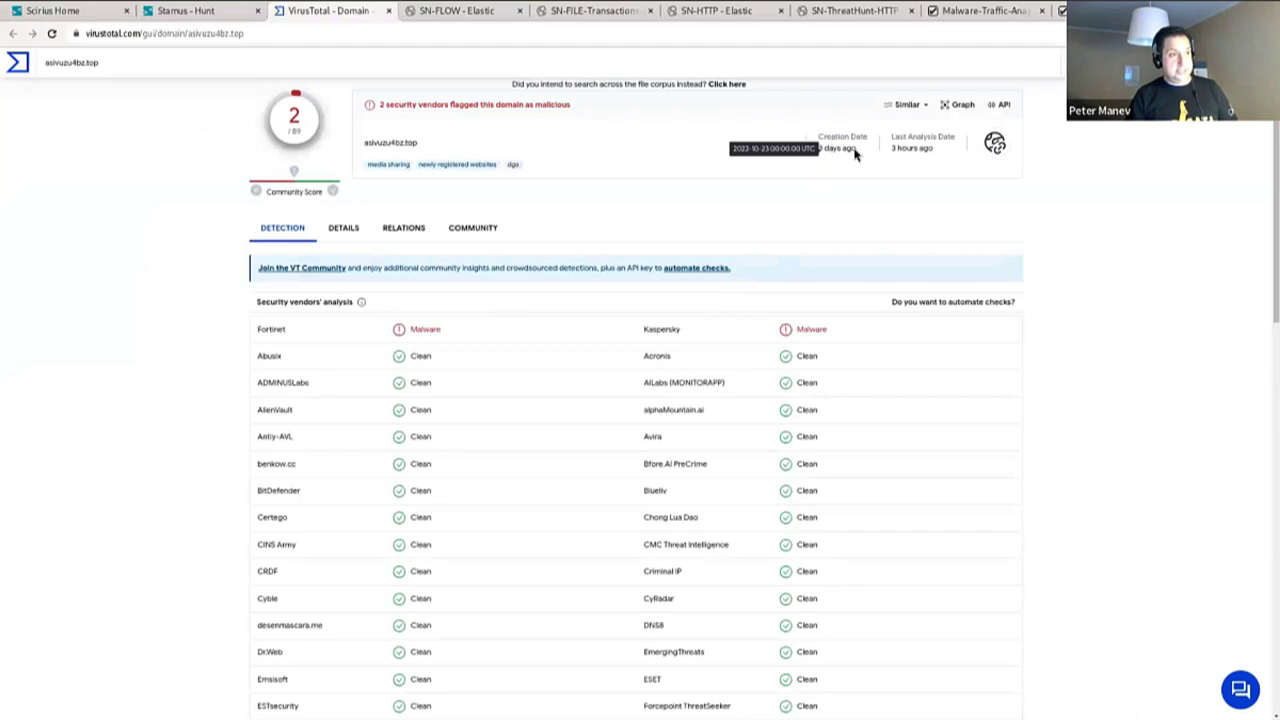
left_click_drag(852, 150, 810, 152)
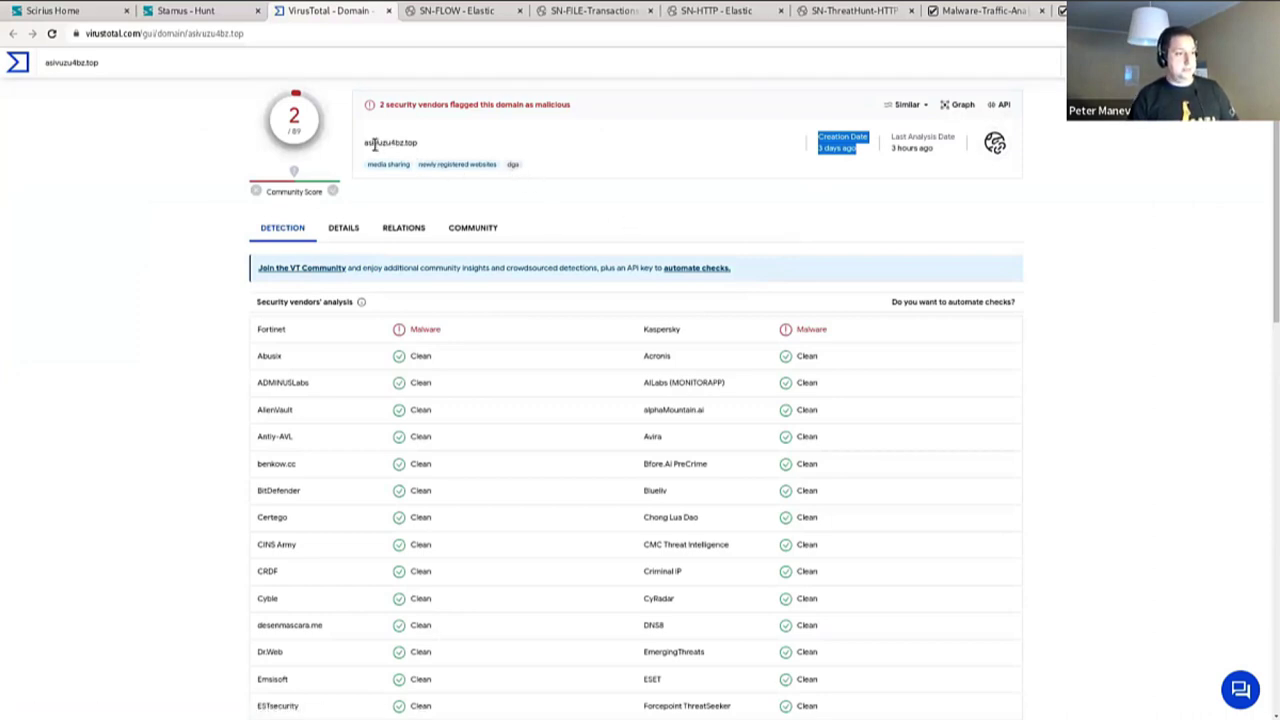
Step: Return to the hunting dashboard and look up the second HTTP hostname, mgmmcbdgaflejie.top, on VirusTotal
left_click(233, 12)
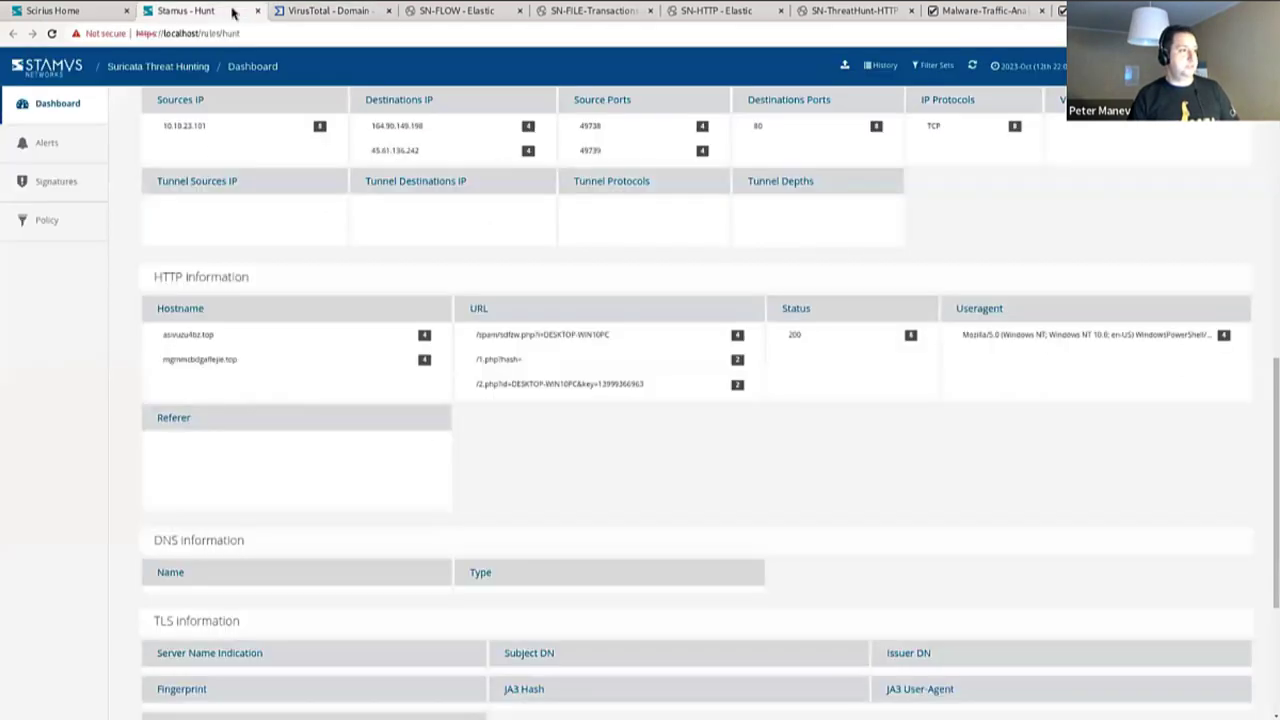
double_click(200, 358)
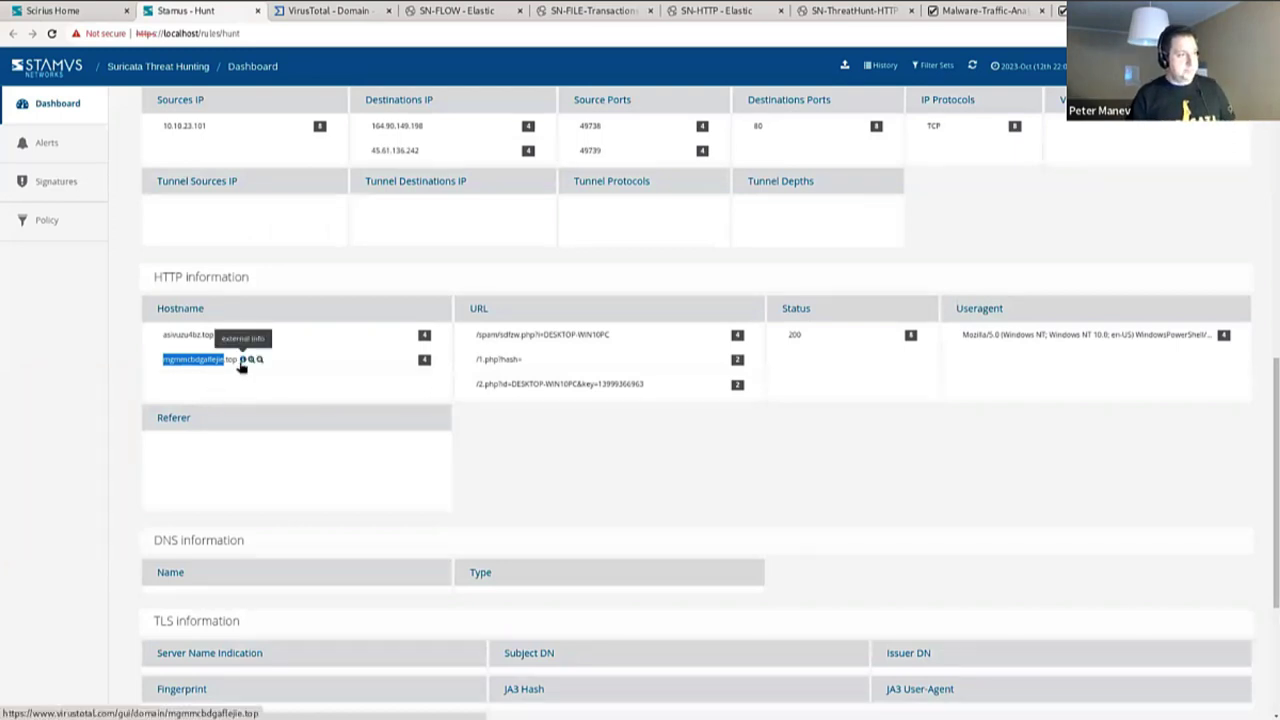
left_click(241, 360)
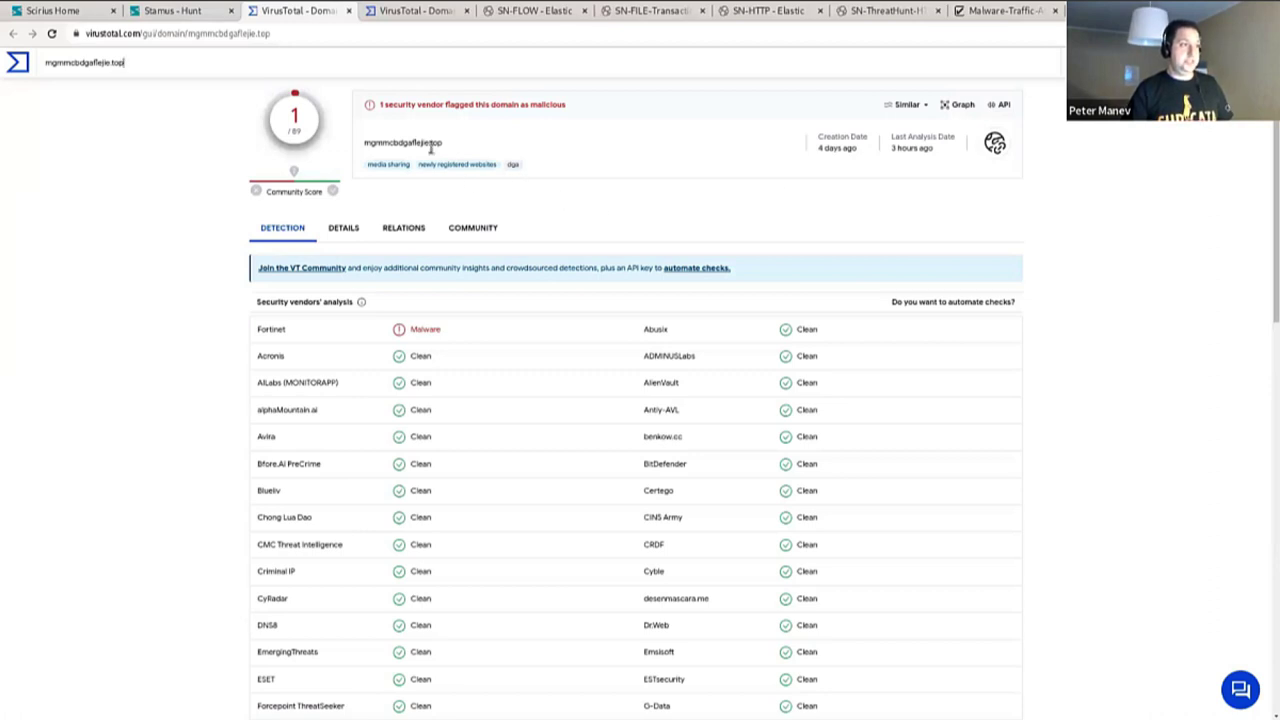
double_click(400, 142)
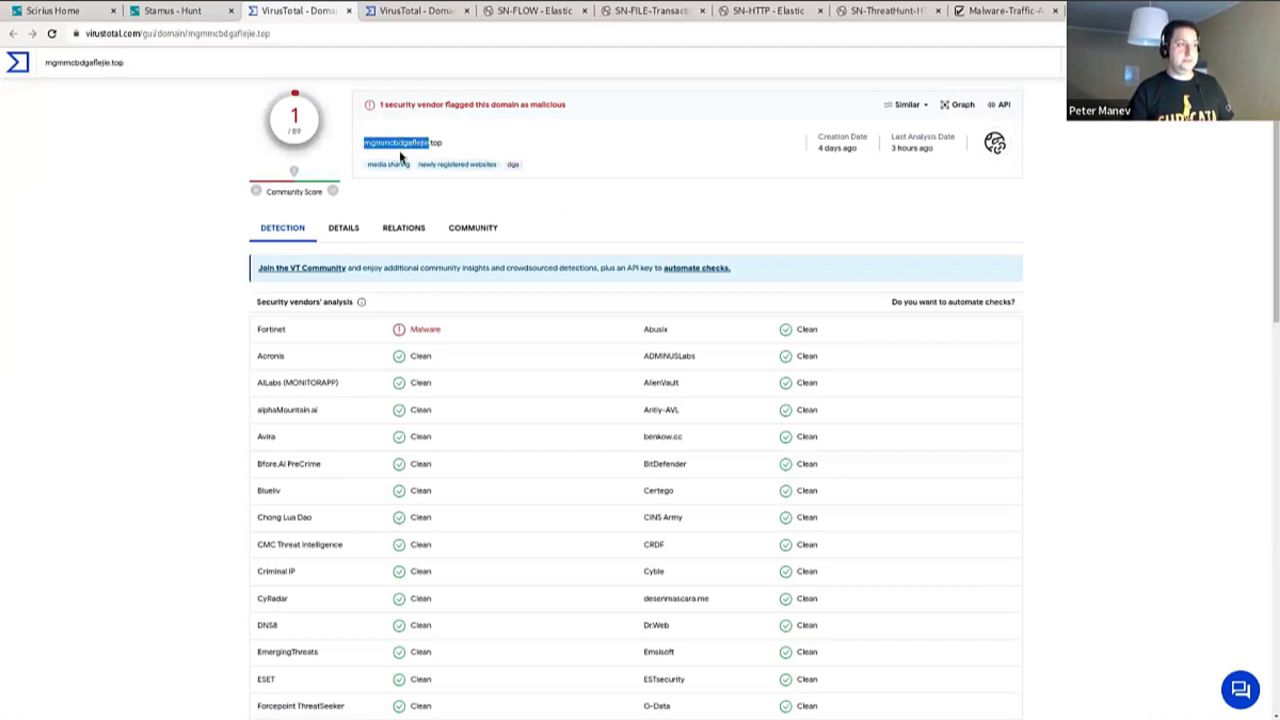
Step: Return to the hunting console and list the individual alerts that match the active probe and message filters
left_click(196, 12)
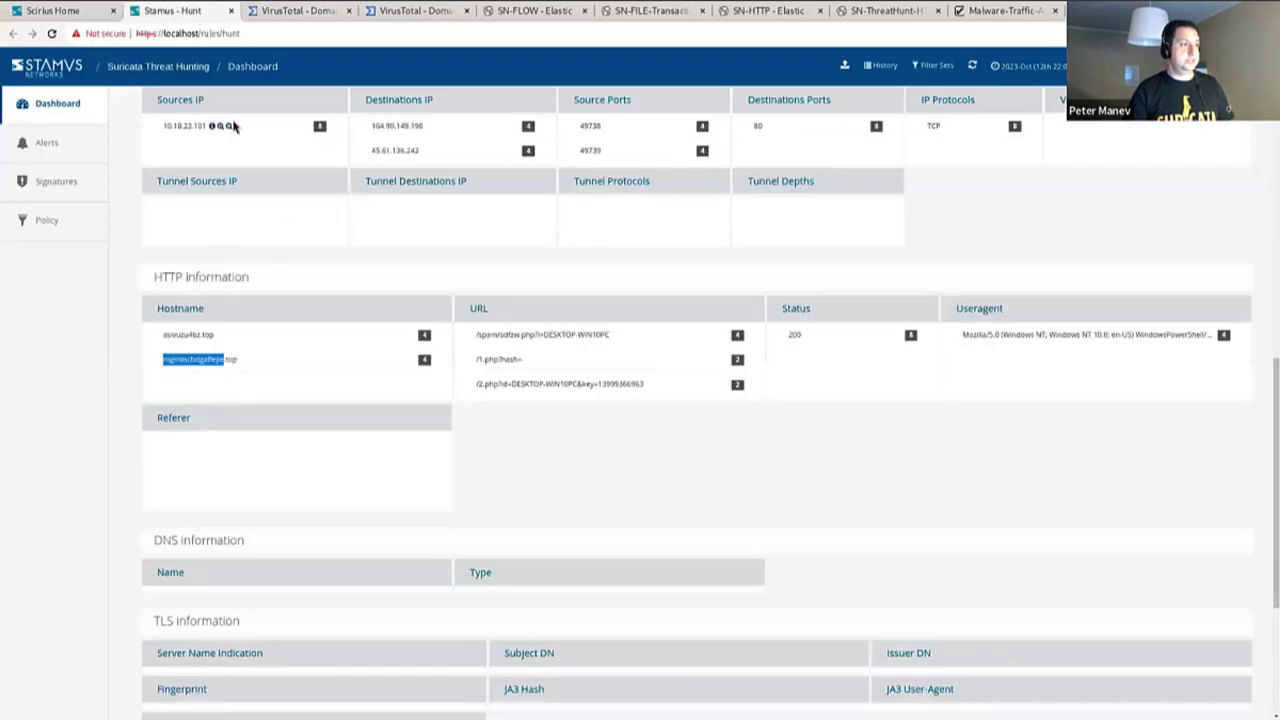
scroll(344, 339, "up", 5)
scroll(344, 339, "up", 3)
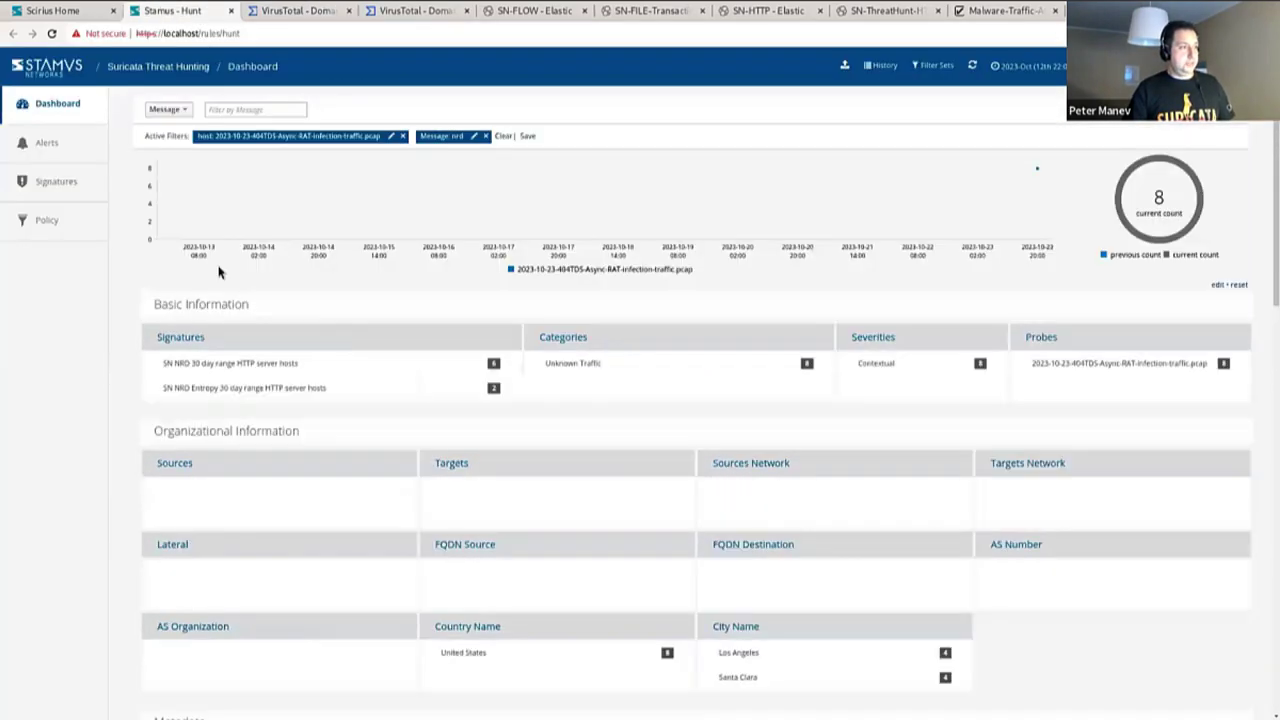
left_click(90, 155)
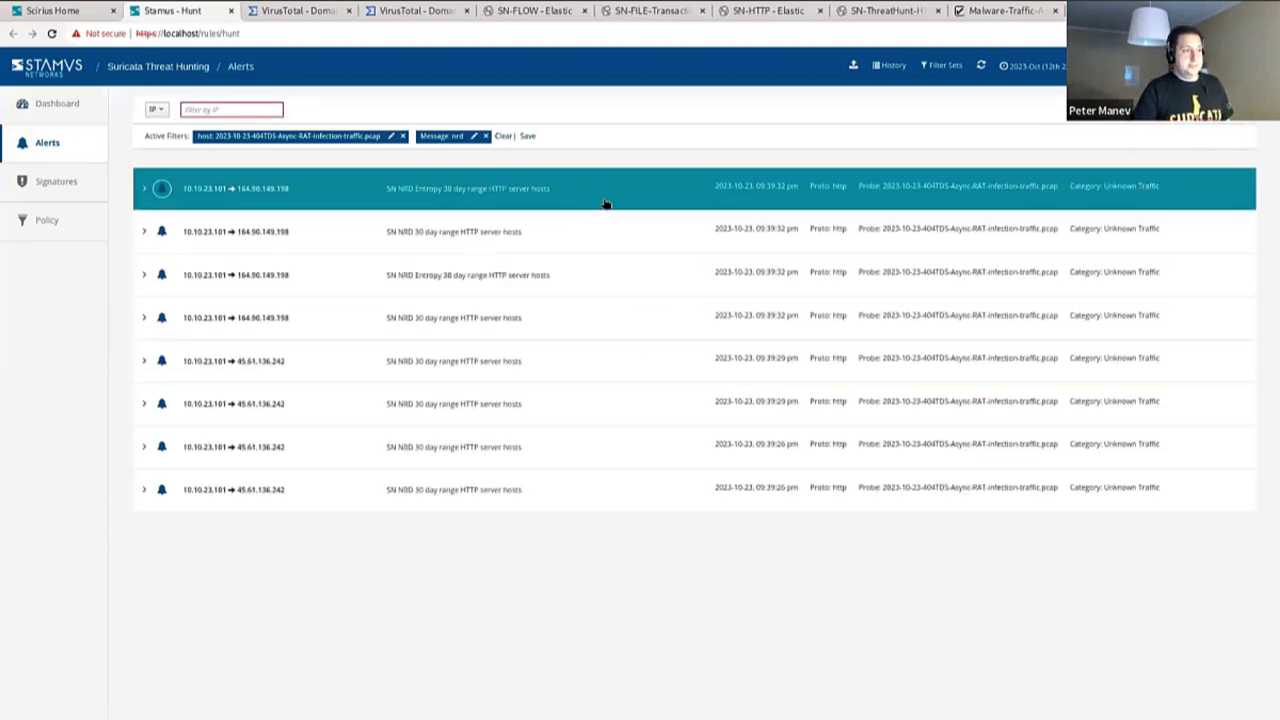
Step: Expand the first "SN NRD Entropy 30 day range HTTP server hosts" alert and examine its HTTP, flow, payload and response body details
left_click(606, 200)
scroll(632, 313, "down", 3)
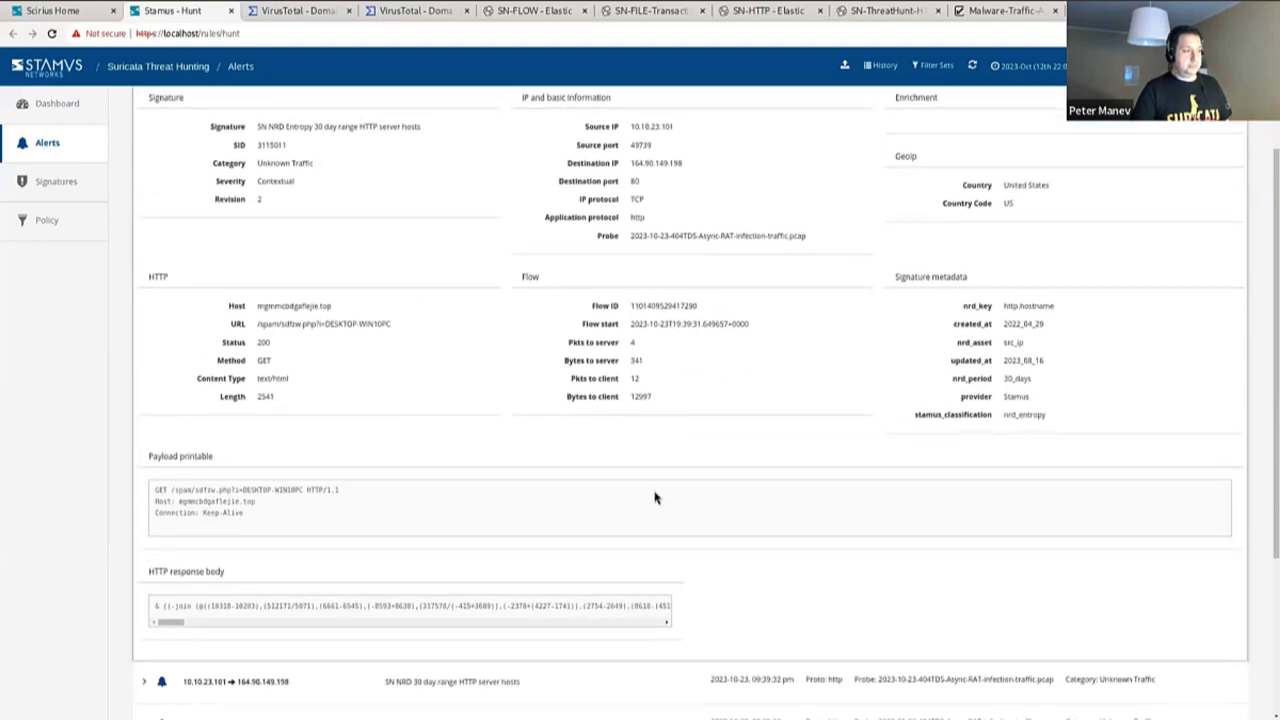
scroll(560, 452, "up", 2)
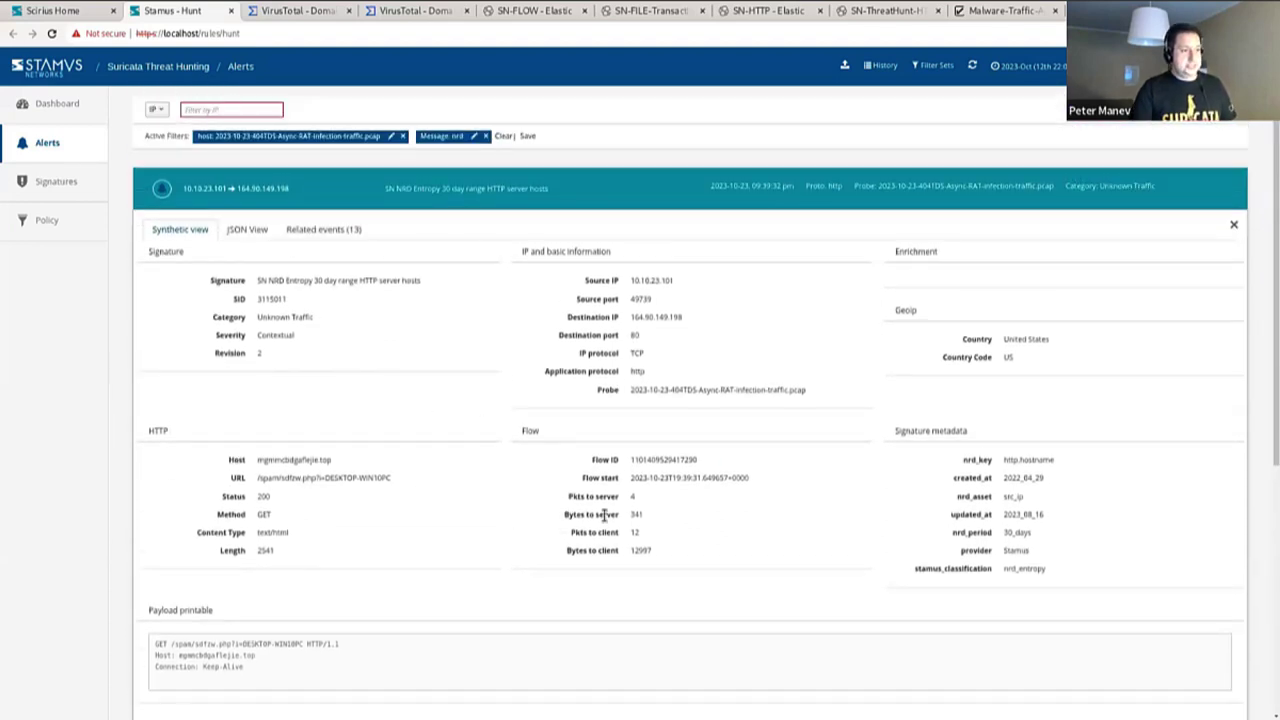
scroll(400, 475, "down", 1)
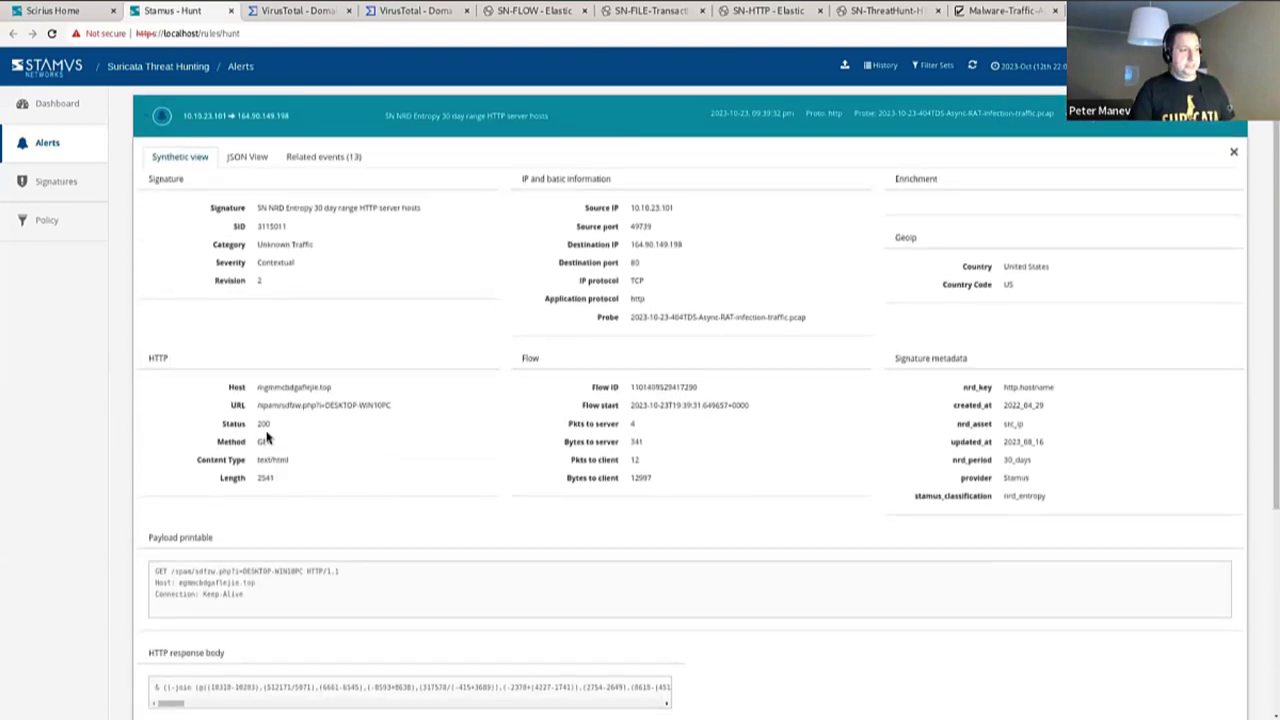
scroll(360, 530, "down", 1)
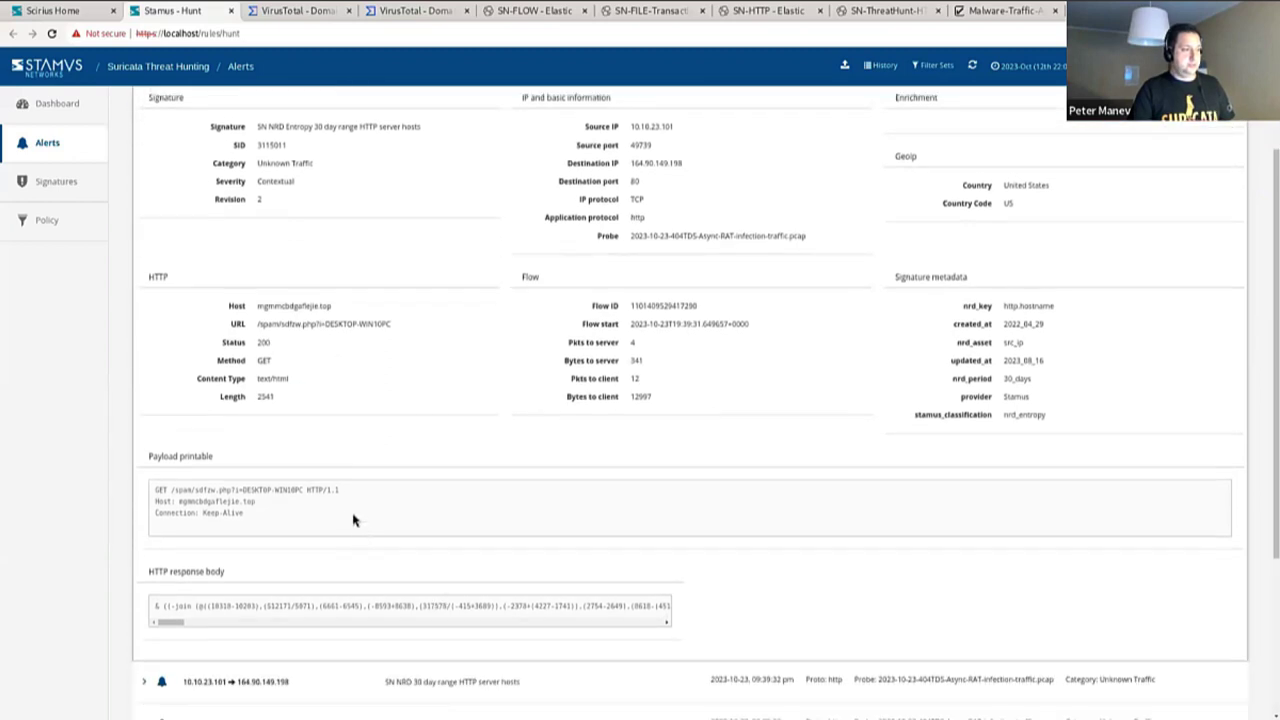
Step: Highlight the DESKTOP-WIN10PC parameter in the alert's printable payload and the obfuscated code in its HTTP response body
left_click_drag(243, 490, 359, 501)
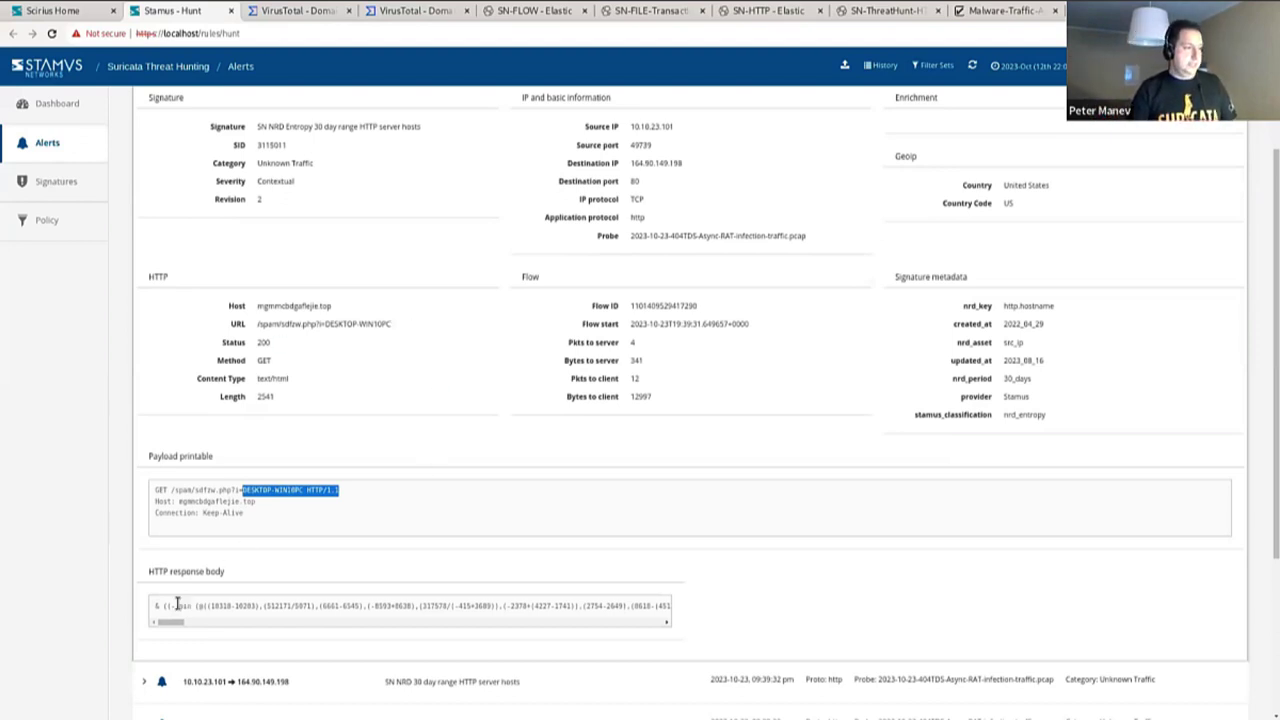
left_click_drag(177, 605, 590, 607)
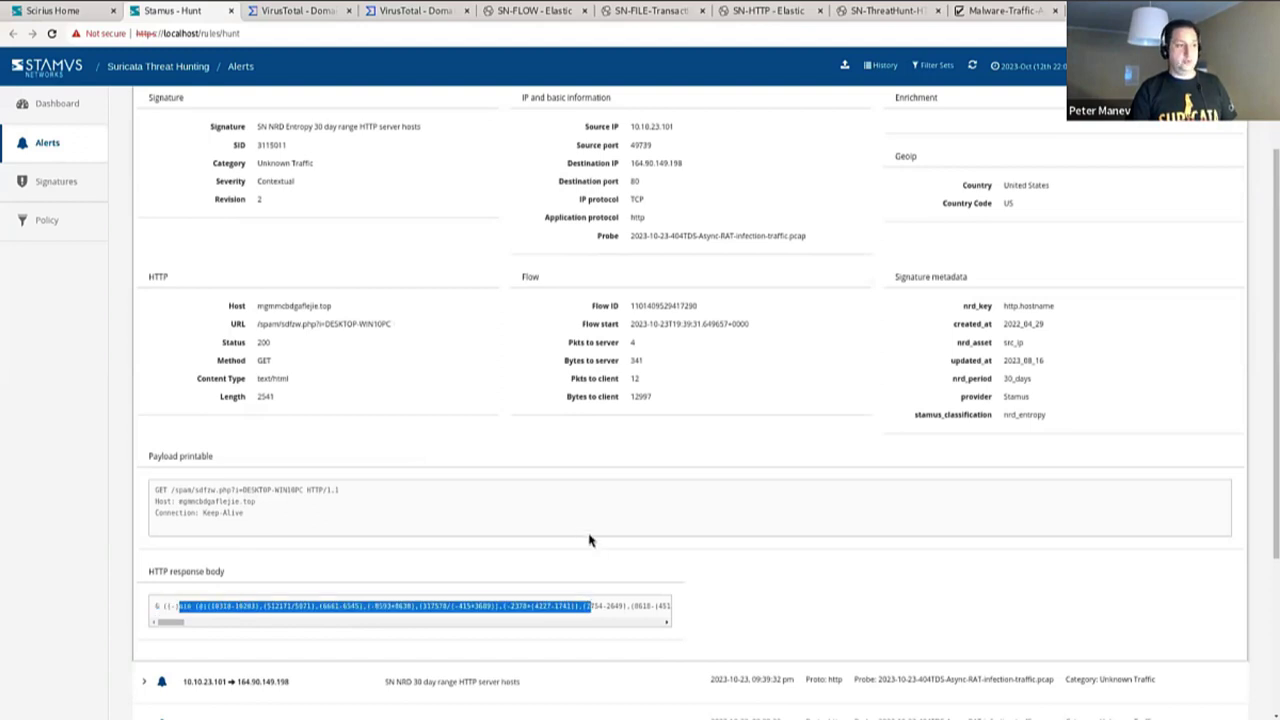
Step: Show the alert as JSON and expand the full http_response_body_printable value in its http section
scroll(588, 540, "up", 1)
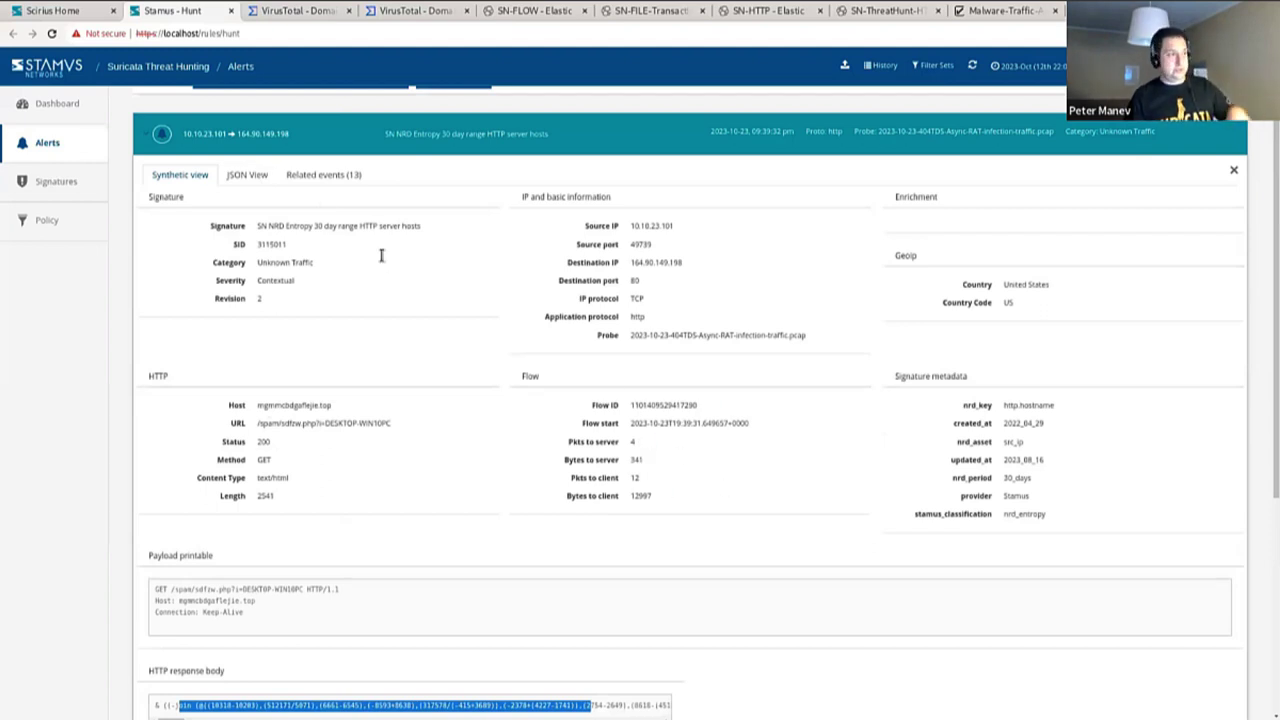
left_click(258, 177)
scroll(496, 404, "down", 3)
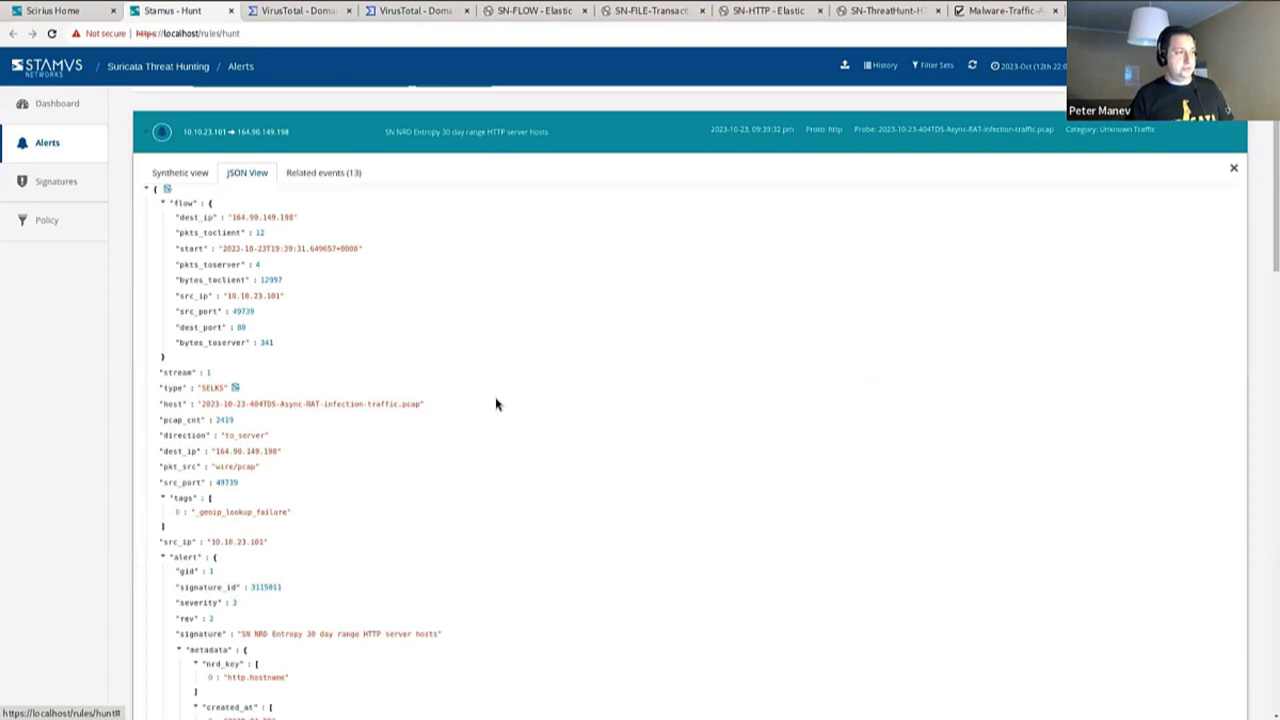
scroll(496, 404, "down", 13)
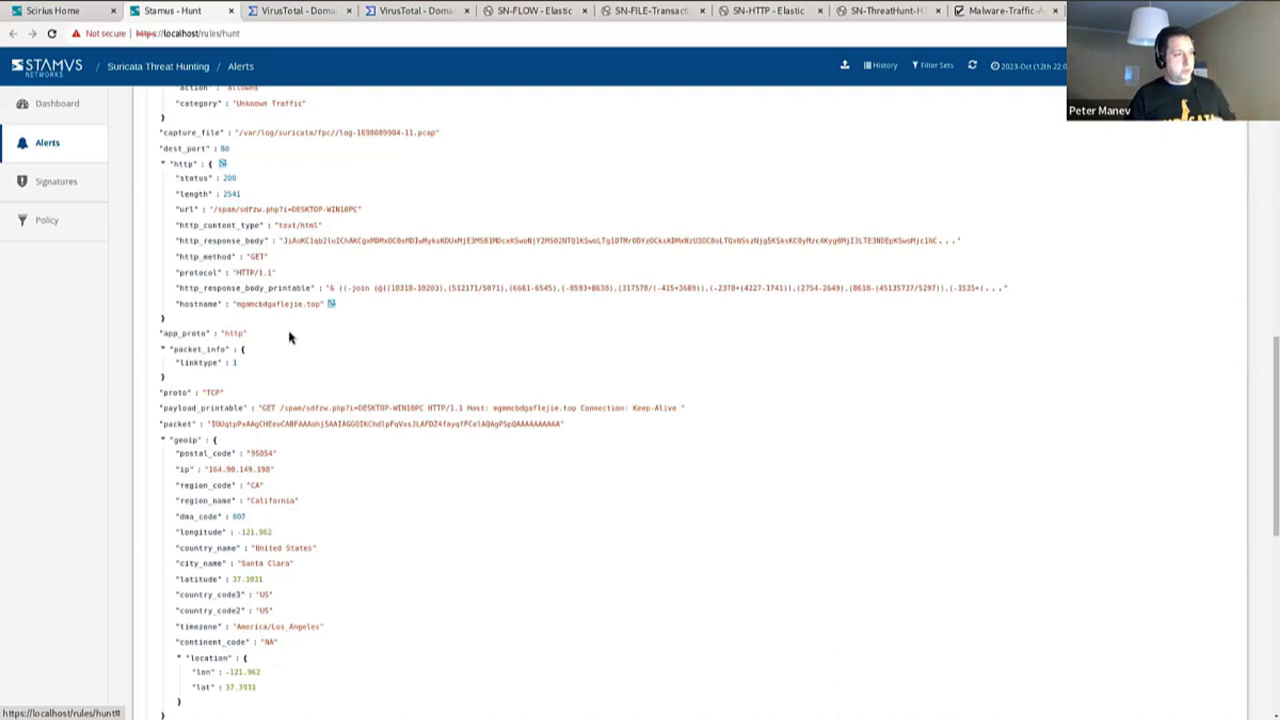
left_click(644, 289)
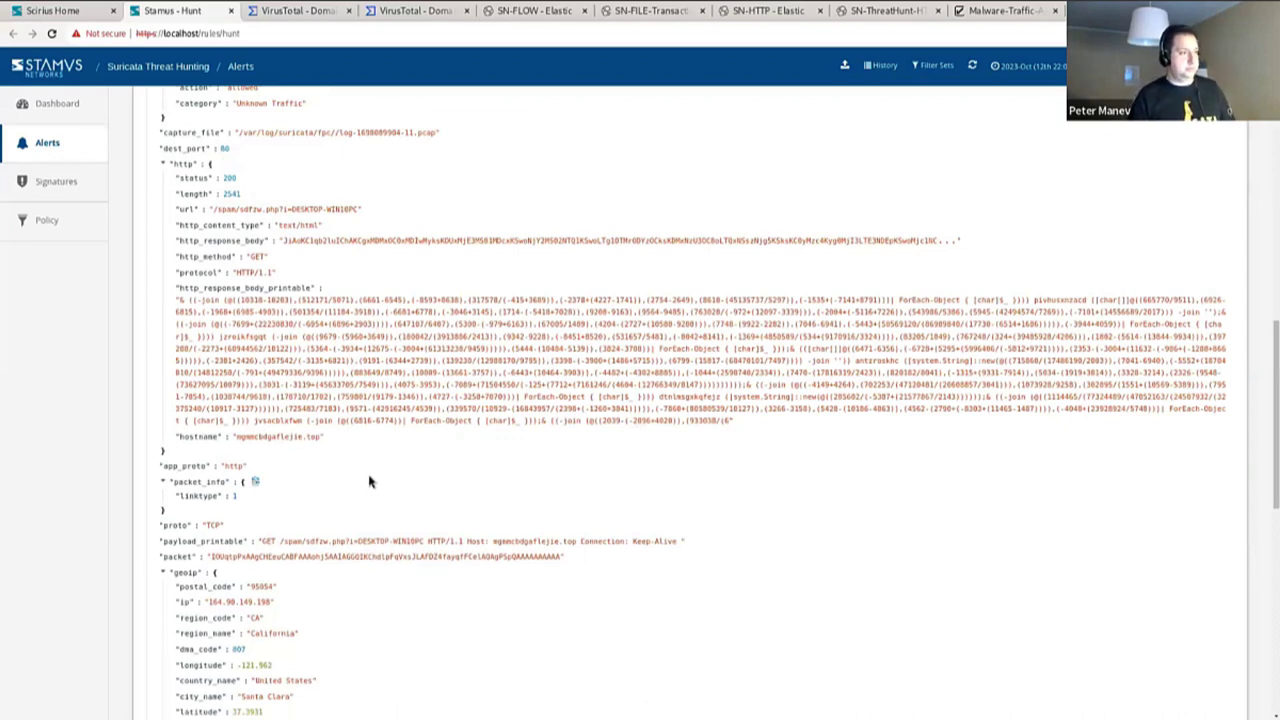
Step: Highlight the metadata flowbits at the end of the alert's JSON record
scroll(369, 482, "down", 5)
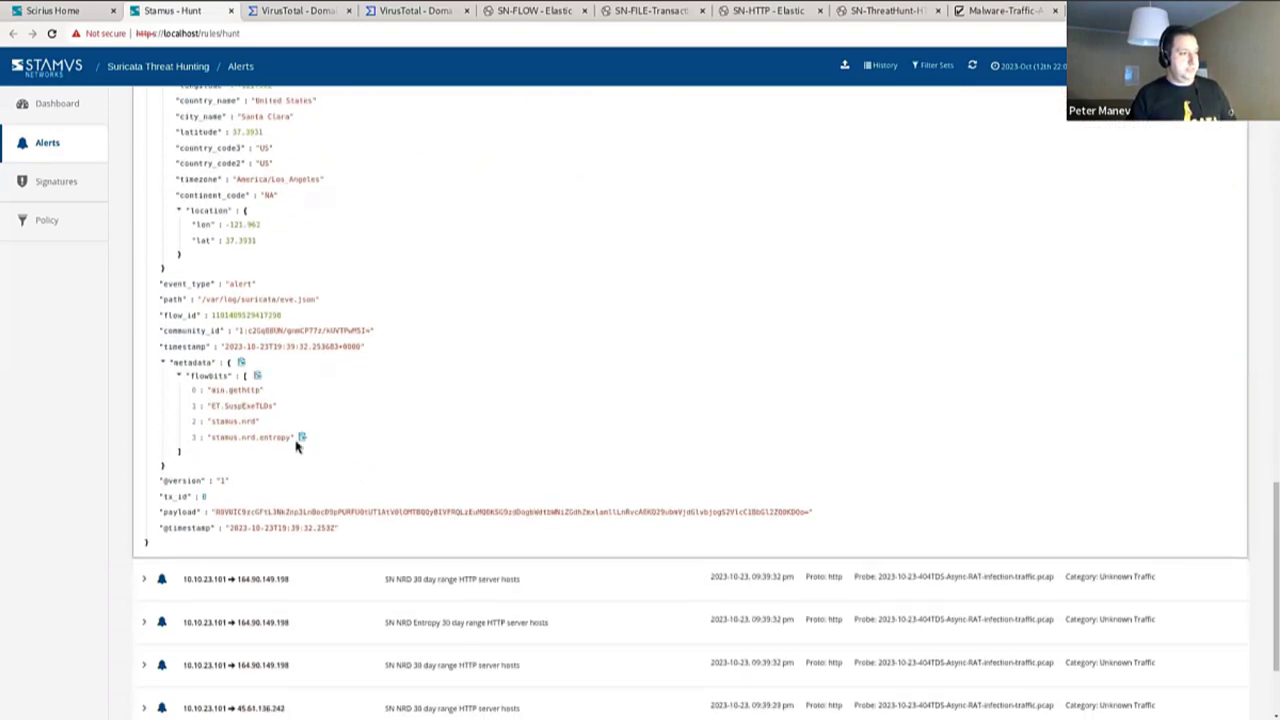
left_click_drag(297, 441, 158, 366)
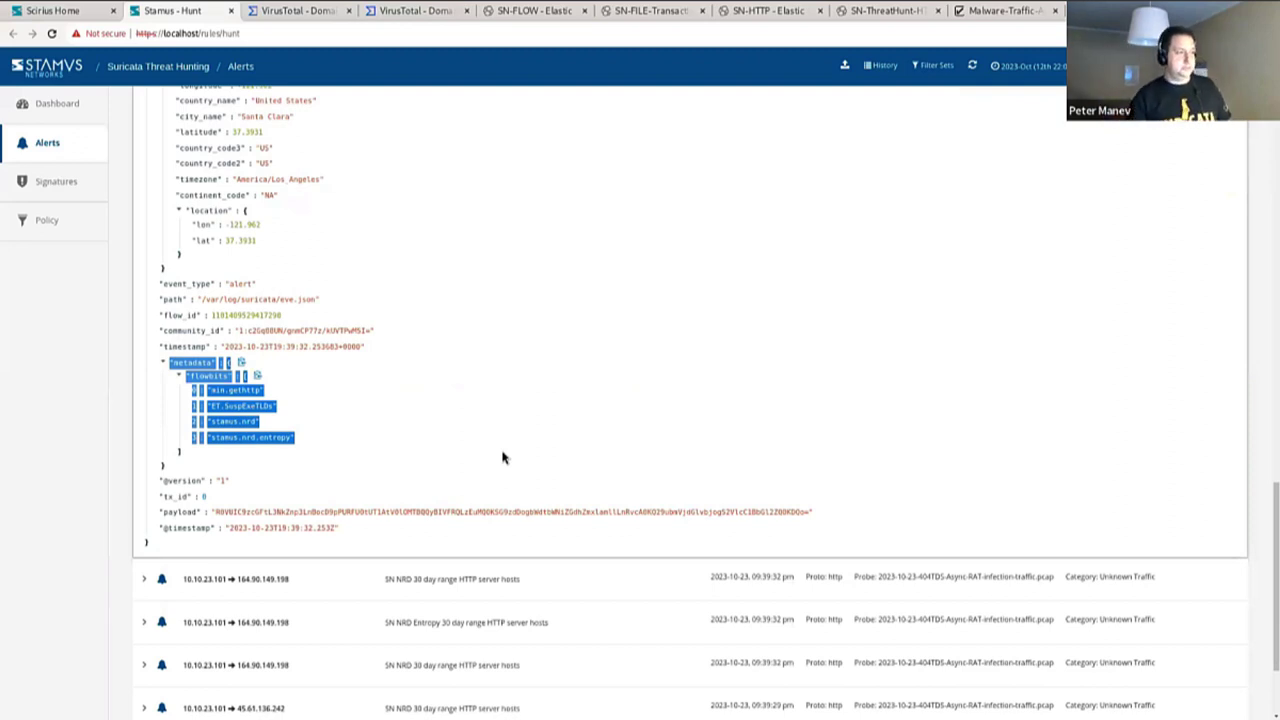
left_click(455, 450)
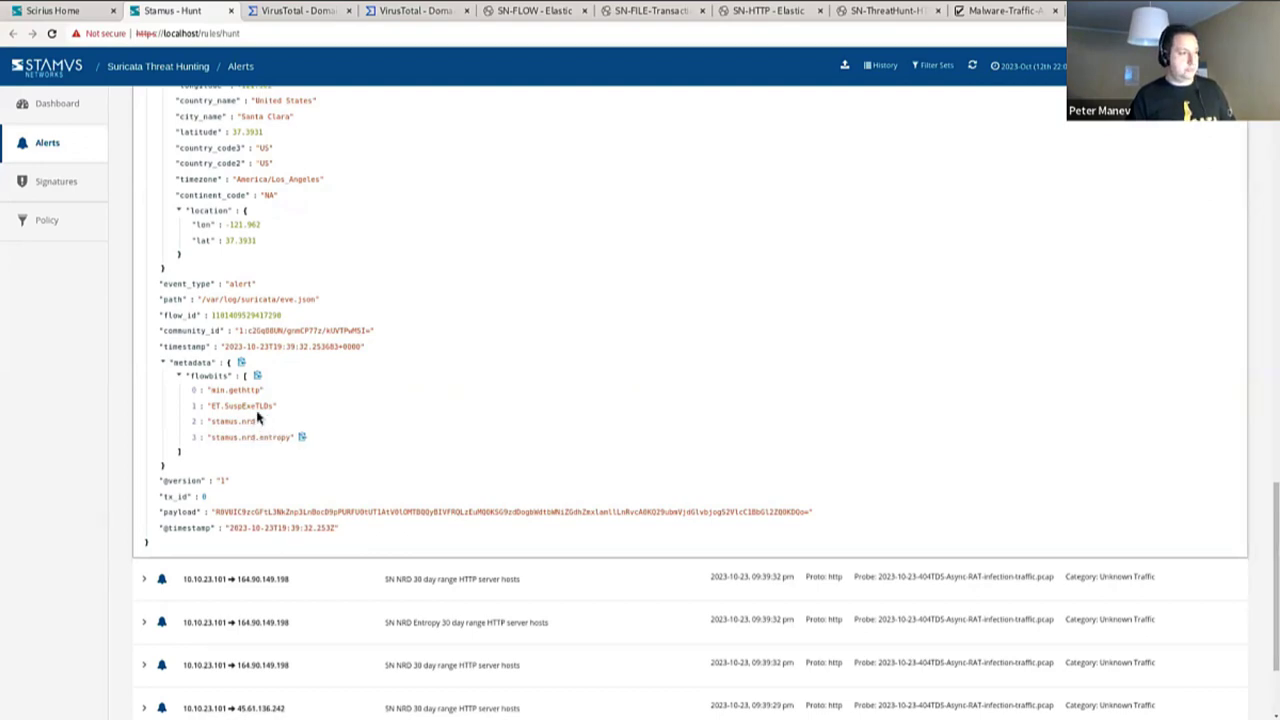
Step: Open the alert's related events and examine the first related Fileinfo record for /spam/sdfzw.php, including its HTTP, hash and file details
scroll(335, 450, "up", 5)
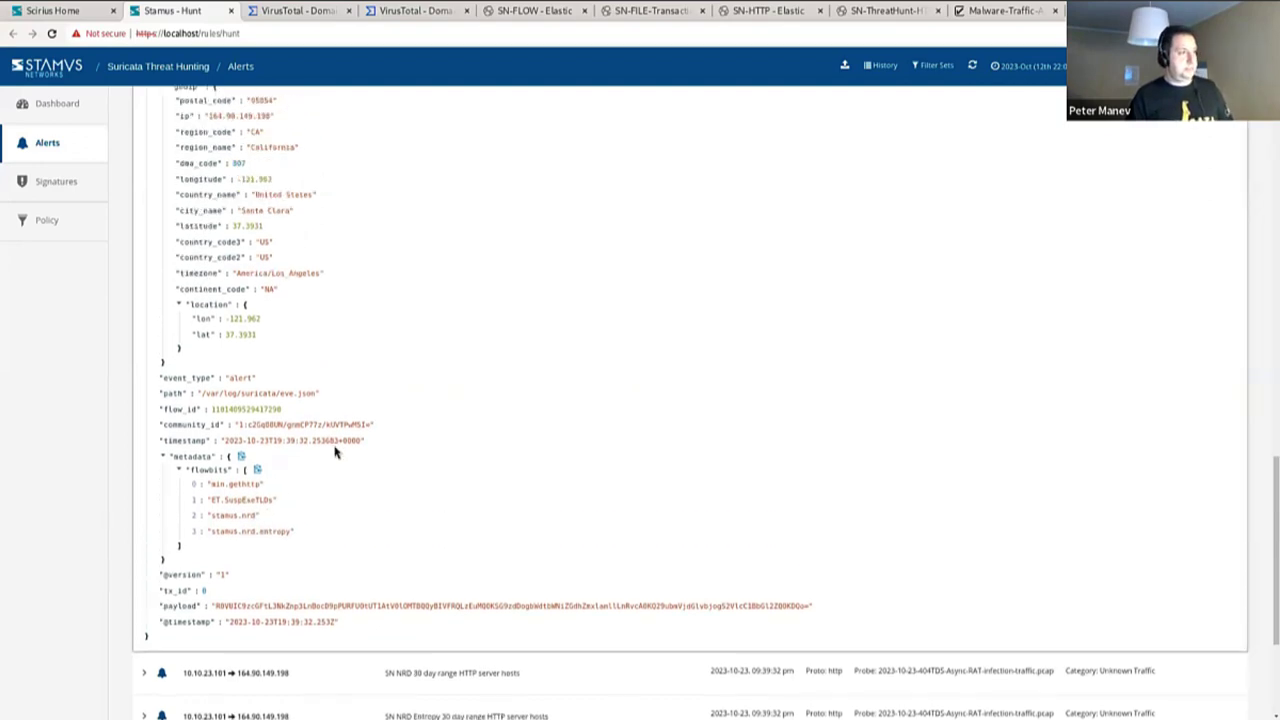
scroll(335, 450, "up", 10)
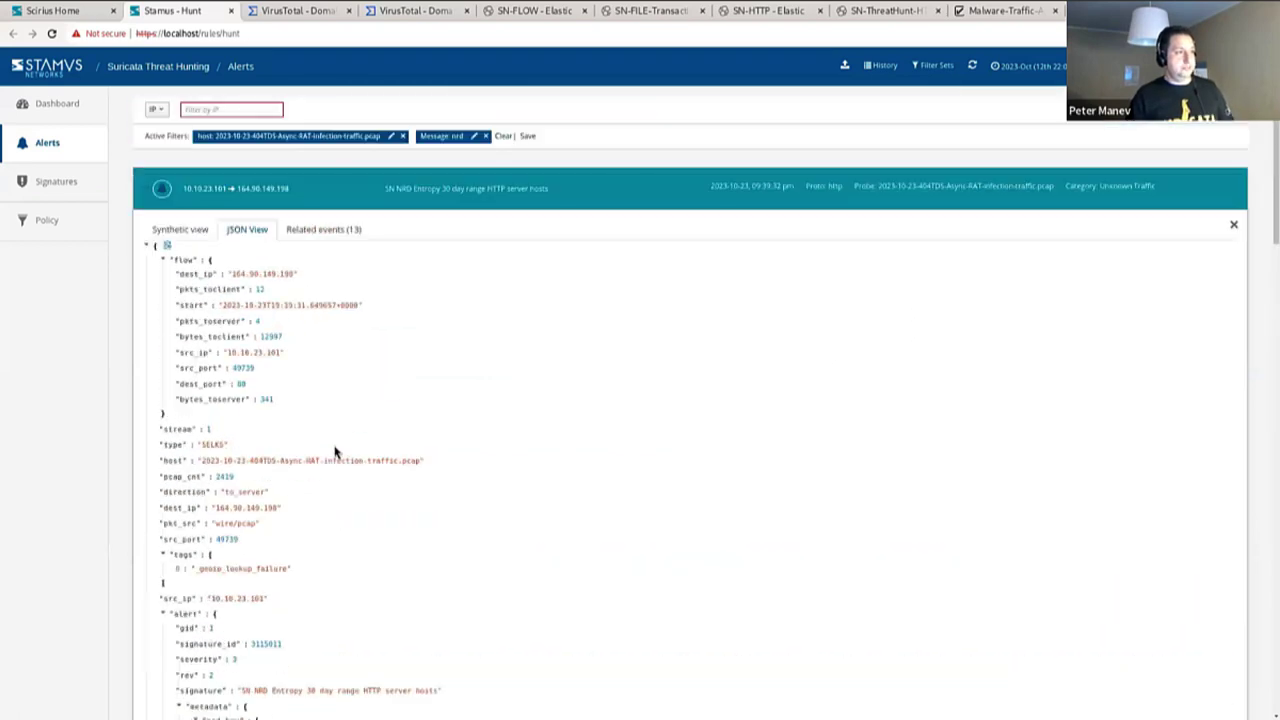
left_click(335, 234)
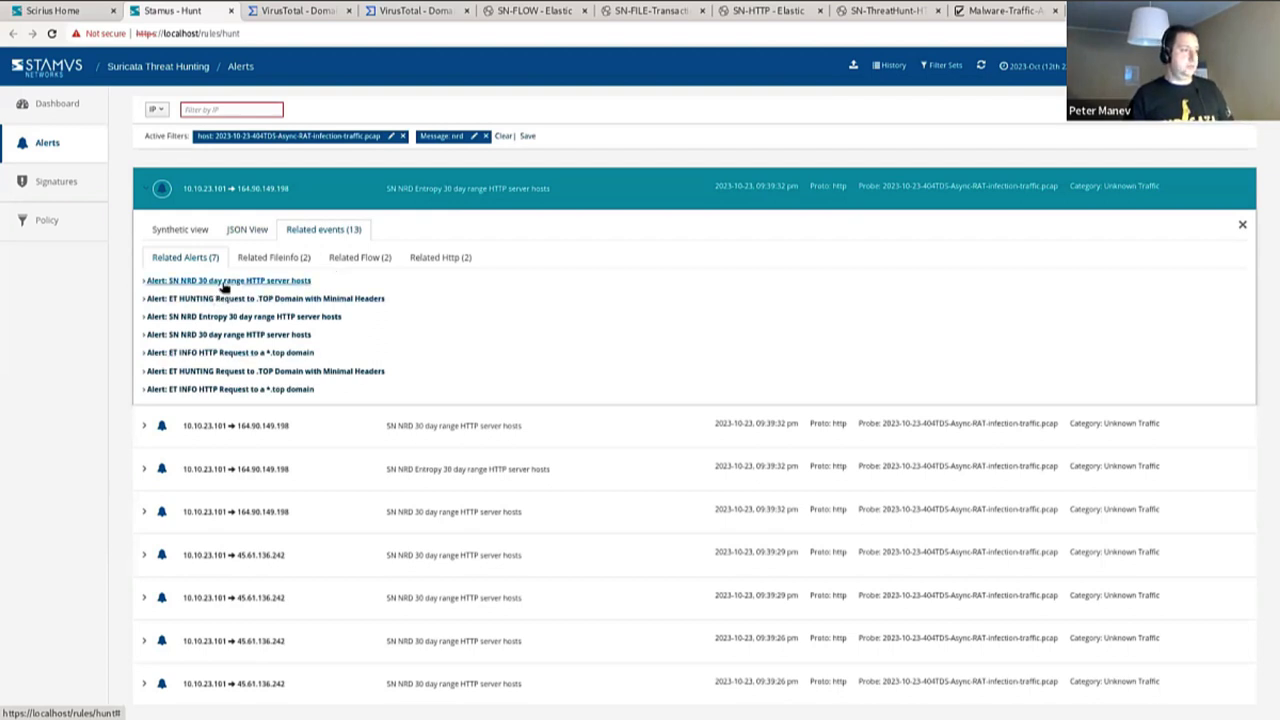
left_click(302, 265)
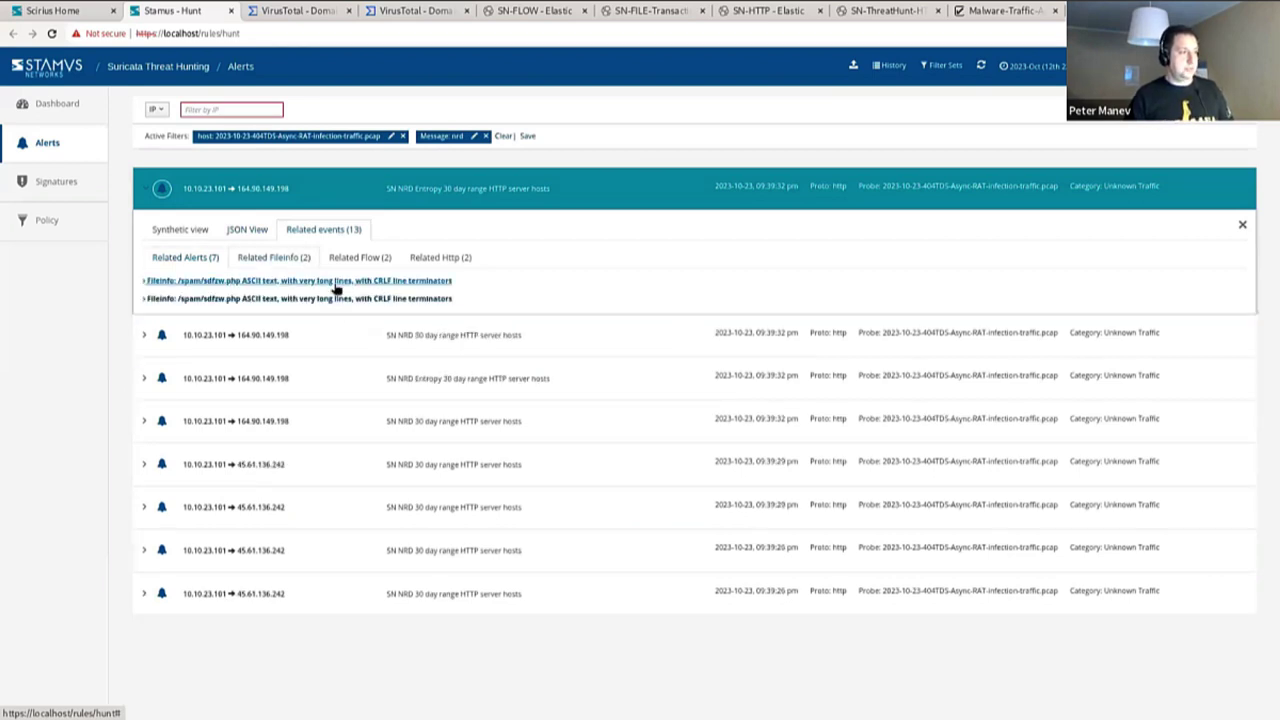
left_click(337, 281)
scroll(549, 474, "down", 3)
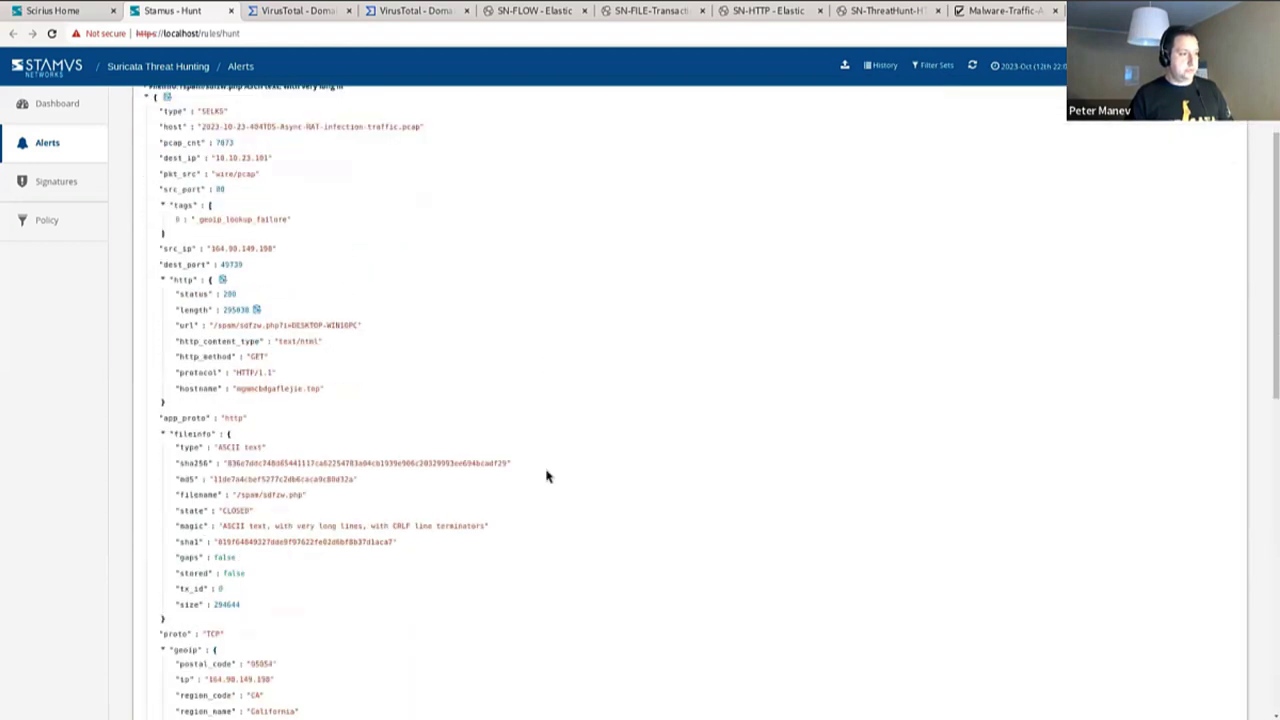
scroll(547, 476, "up", 3)
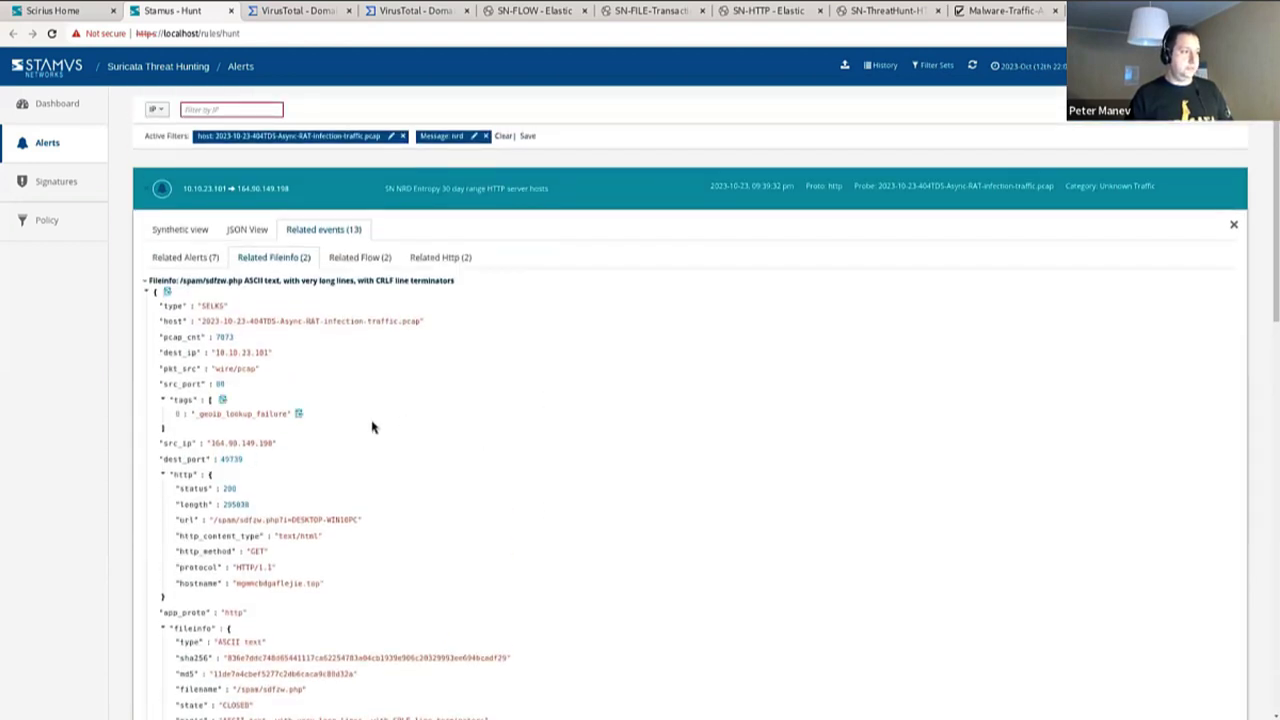
scroll(371, 425, "down", 3)
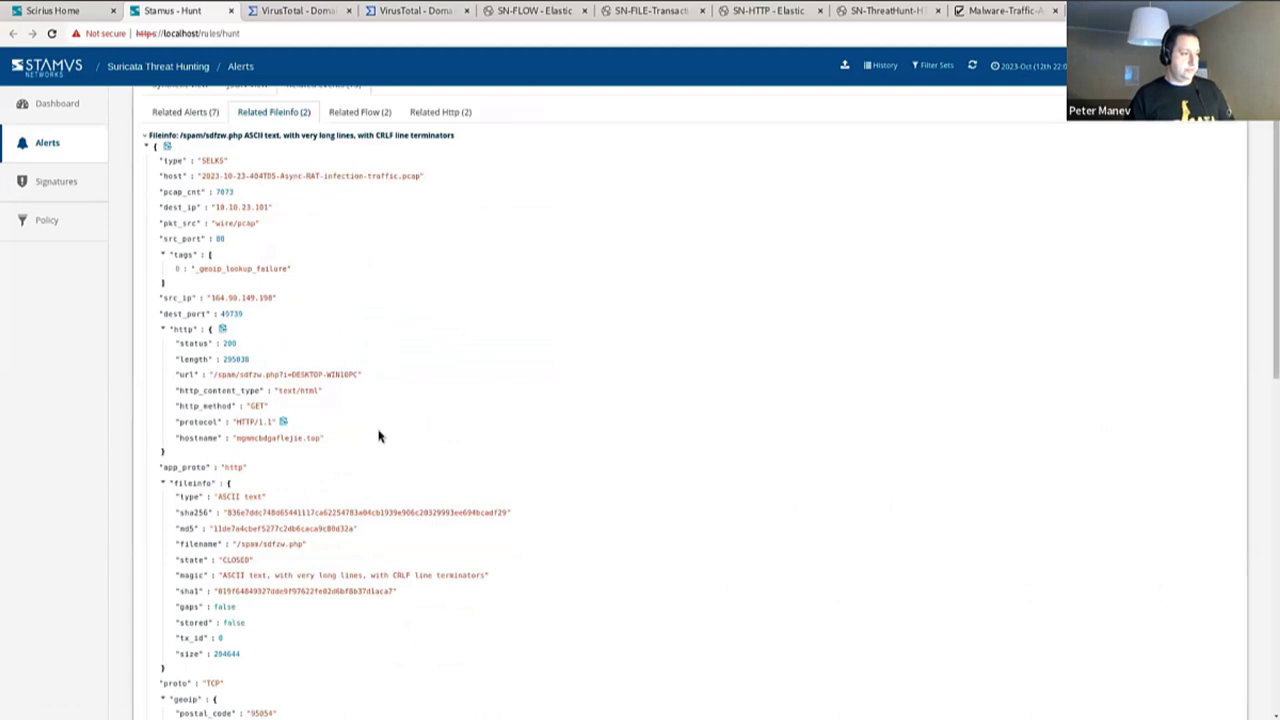
scroll(378, 436, "down", 7)
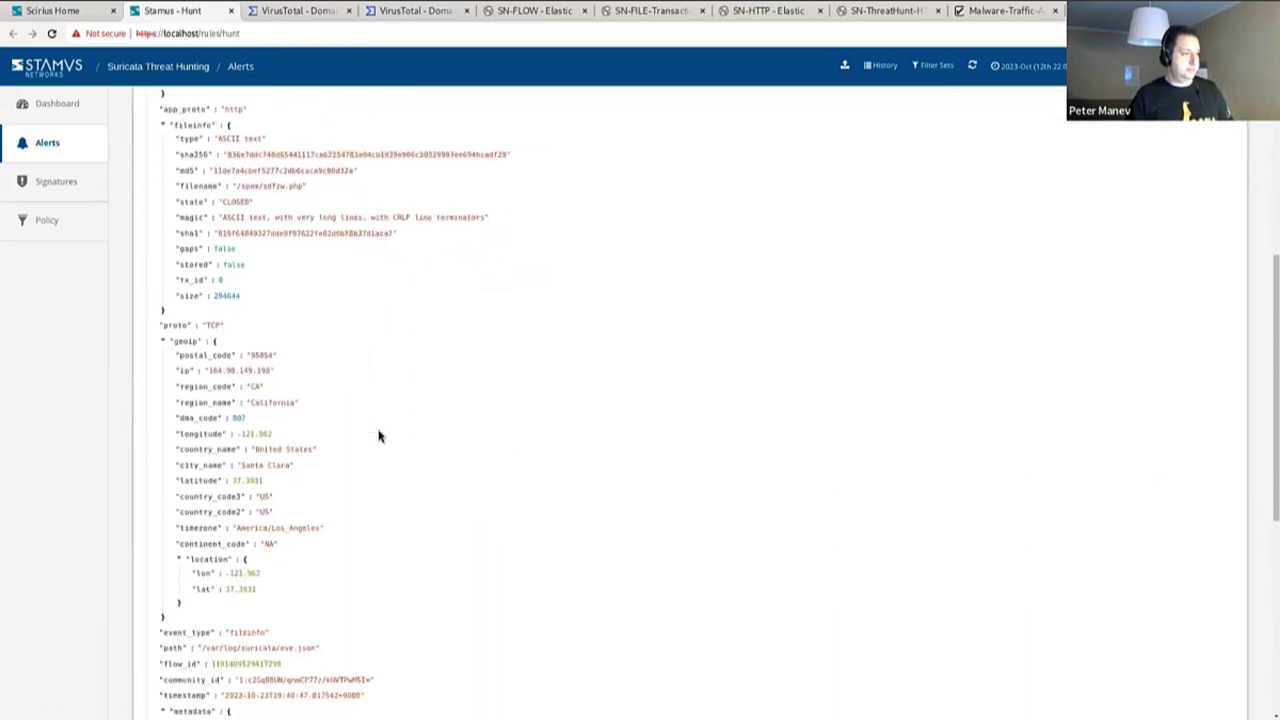
scroll(378, 436, "down", 6)
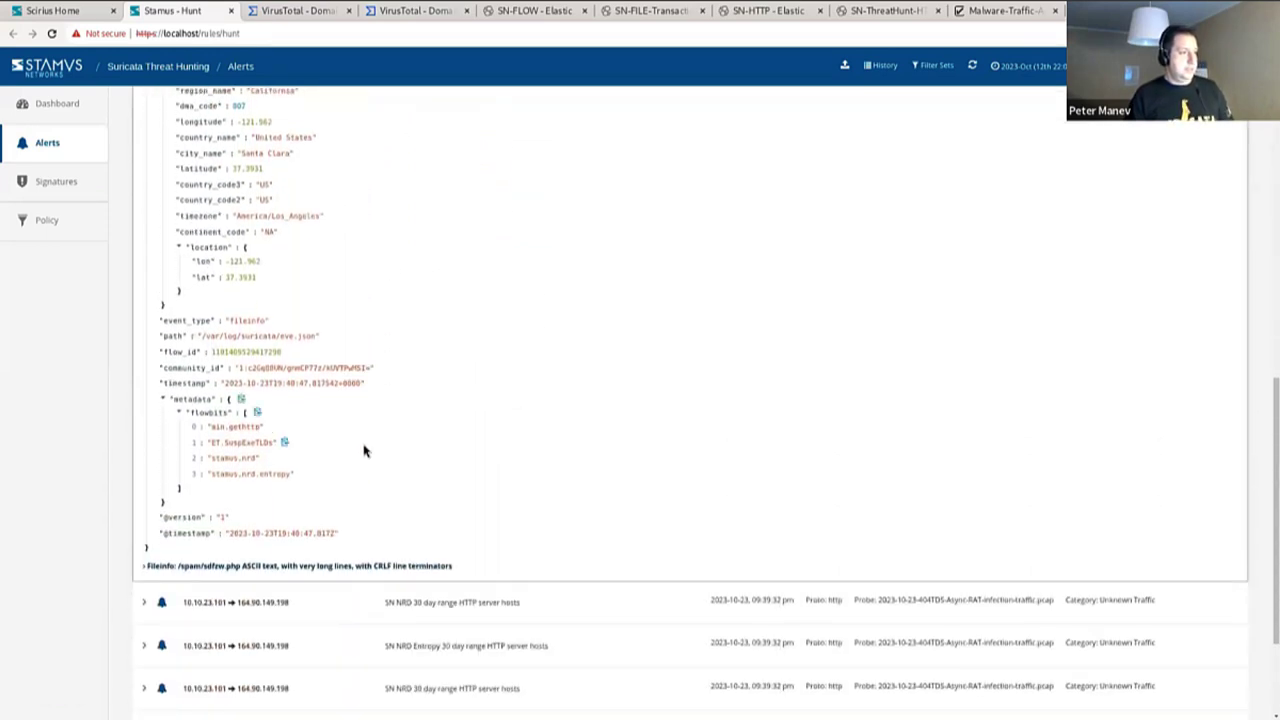
Step: Highlight the metadata flowbits in the Fileinfo record, and collapse that record
left_click_drag(293, 494, 150, 408)
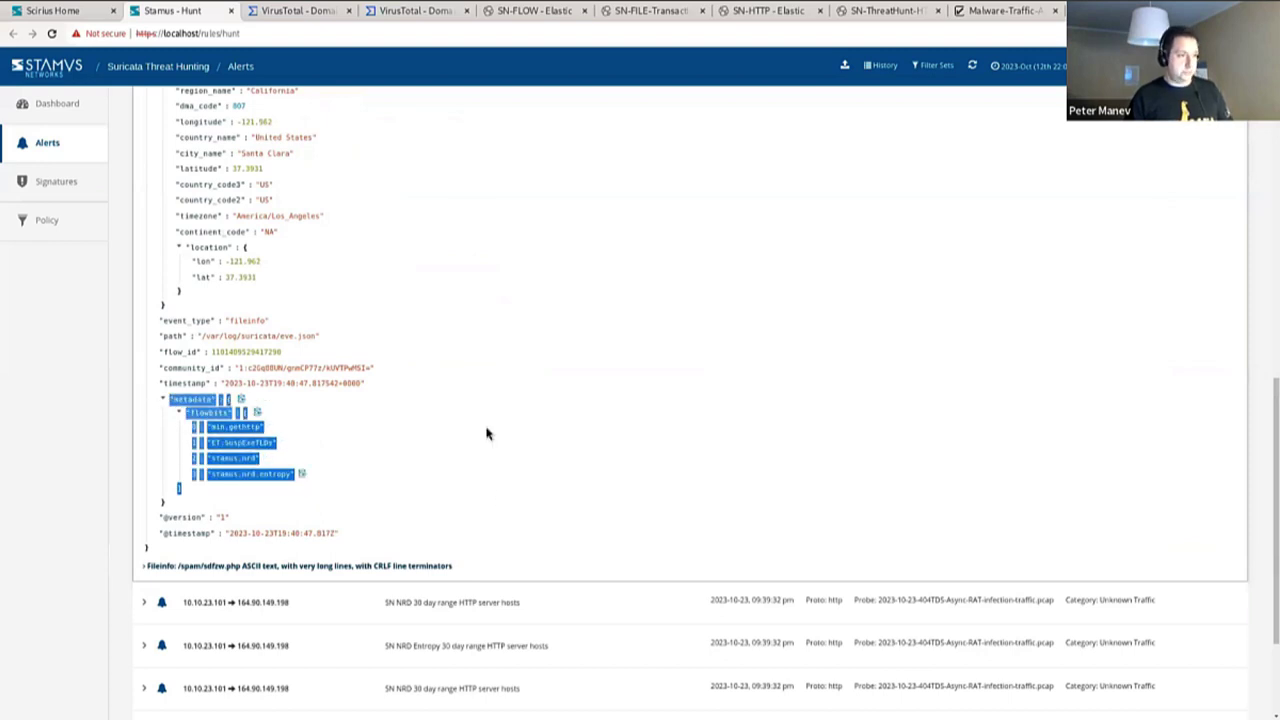
scroll(500, 429, "up", 15)
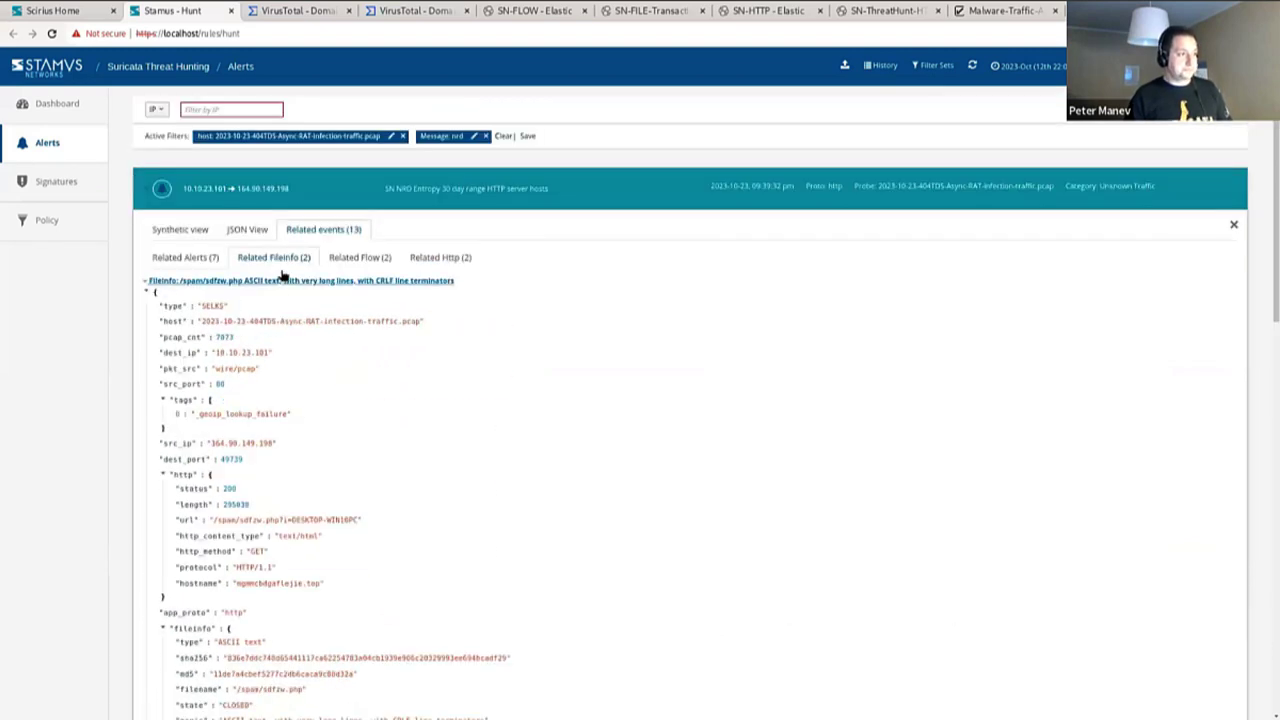
left_click(323, 281)
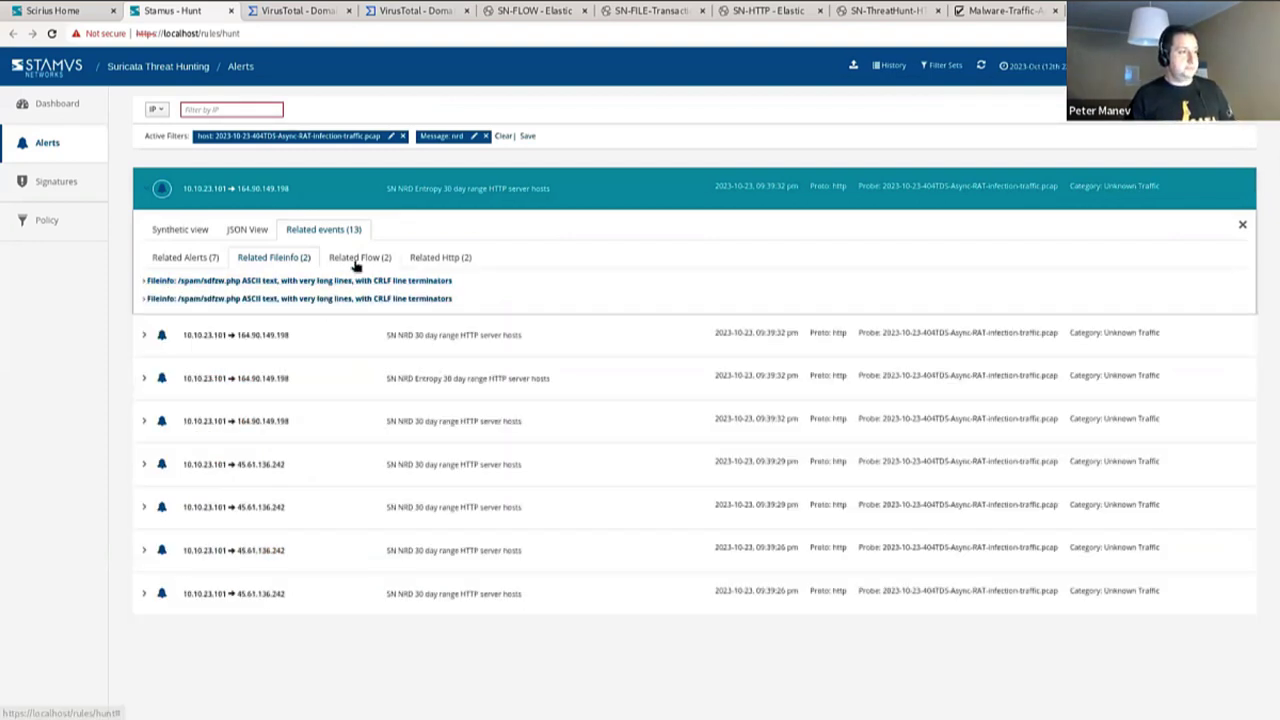
Step: Check the related flow and HTTP events, expand the first HTTP GET record to view its headers, and collapse the alert
left_click(355, 259)
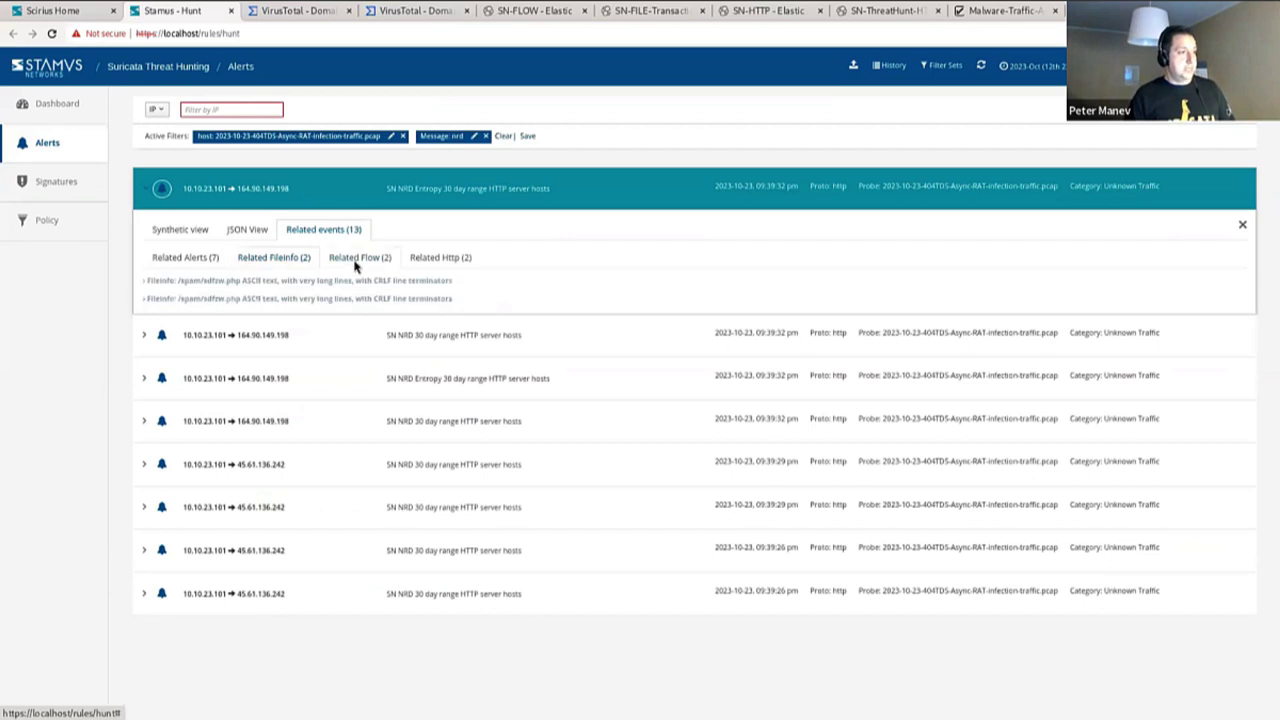
left_click(434, 262)
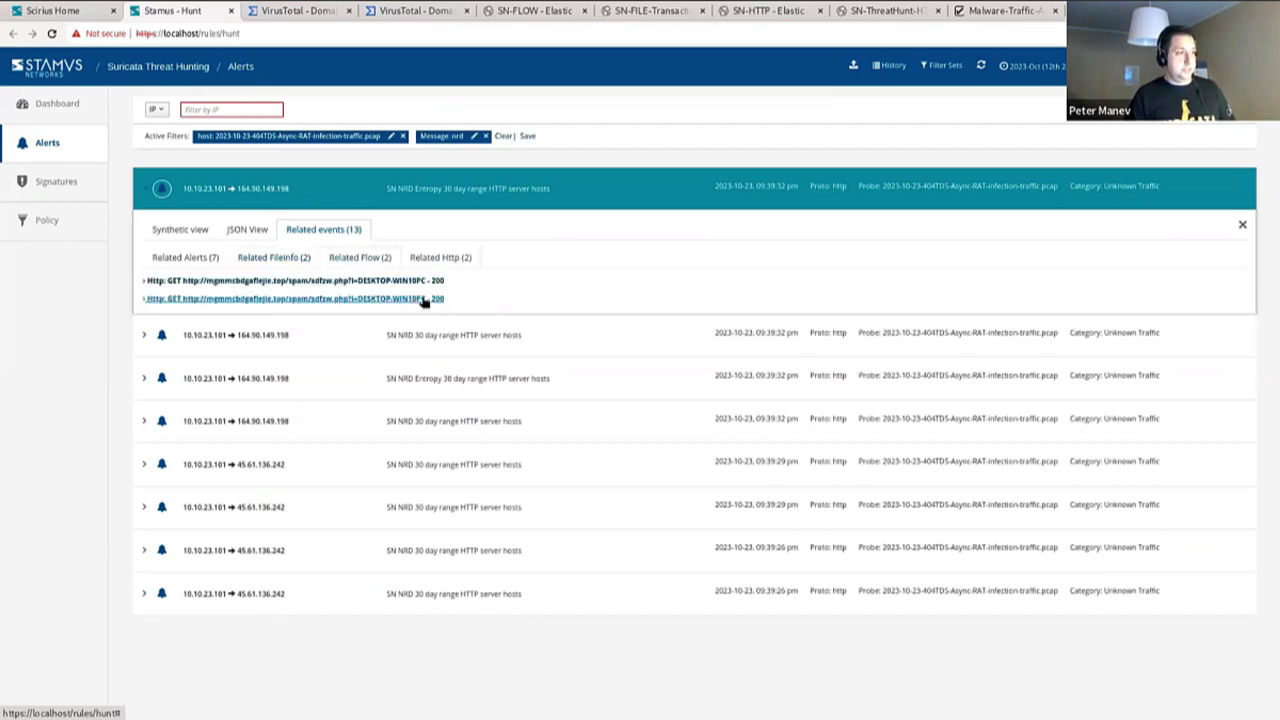
left_click(362, 281)
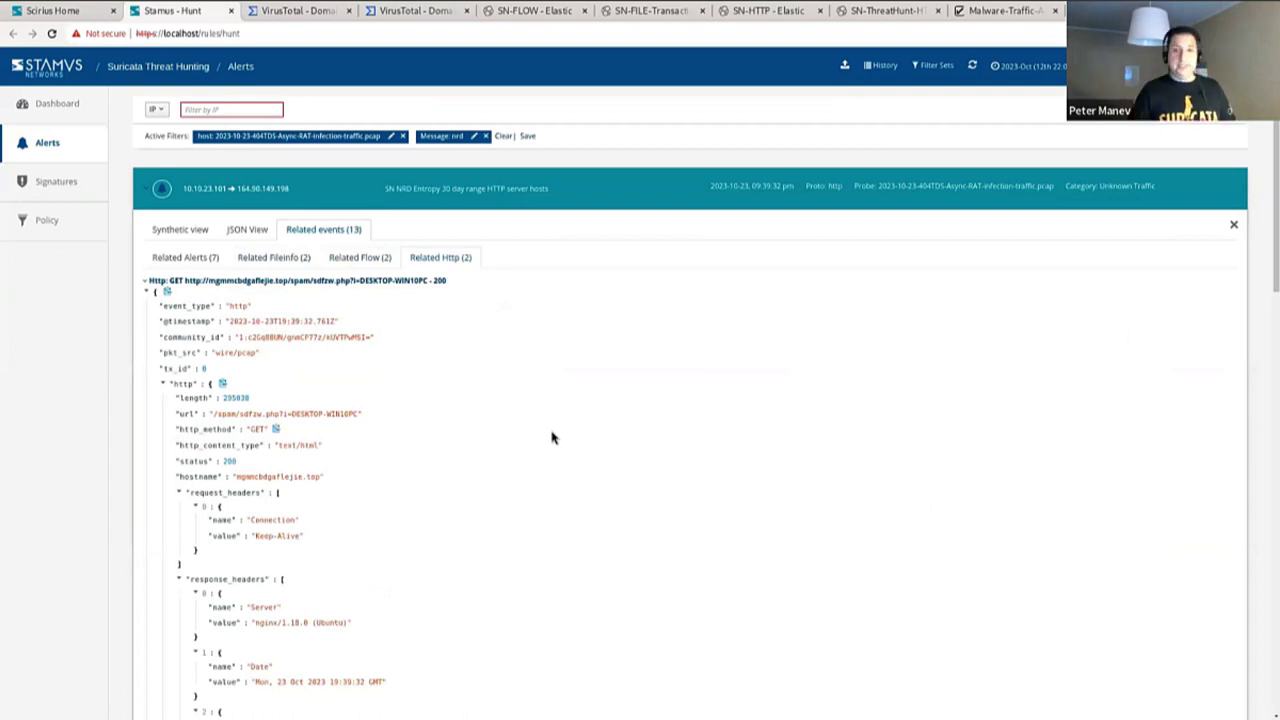
left_click(306, 182)
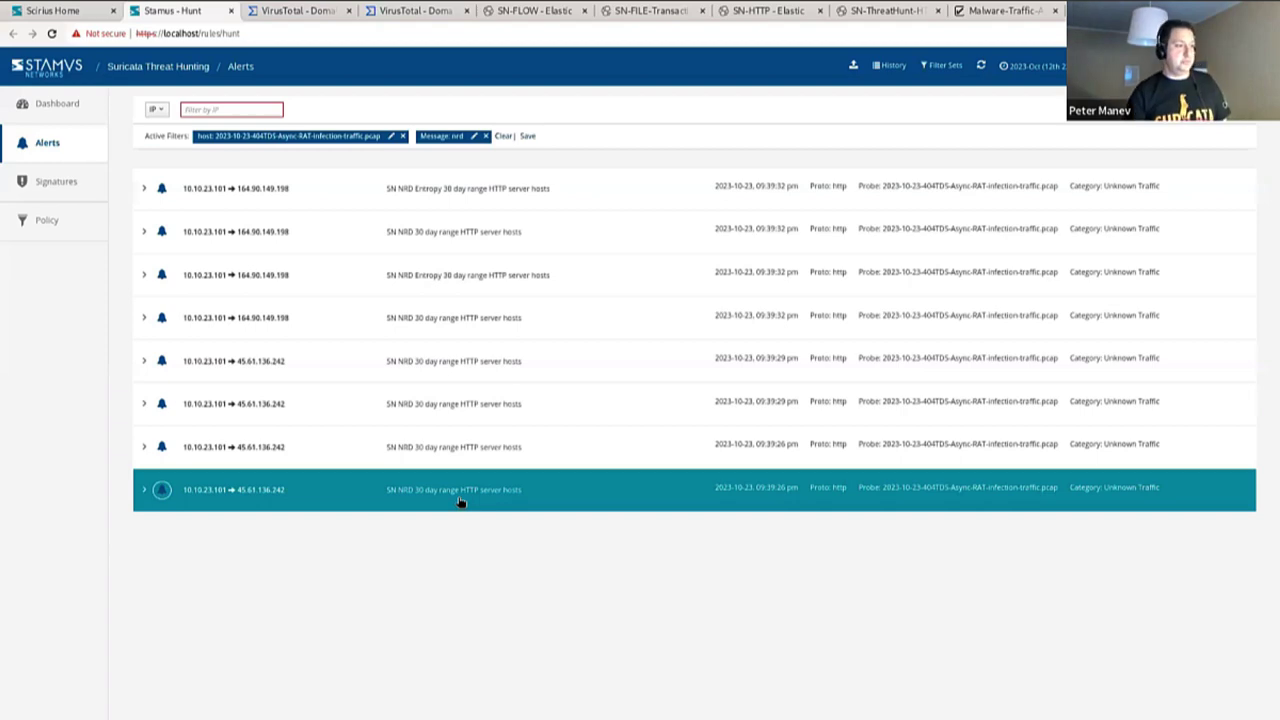
Step: Expand the first 09:39:26 pm alert for 45.61.136.242 and examine its HTTP details, printable payload and response body
left_click(517, 443)
scroll(517, 443, "down", 4)
scroll(451, 517, "down", 1)
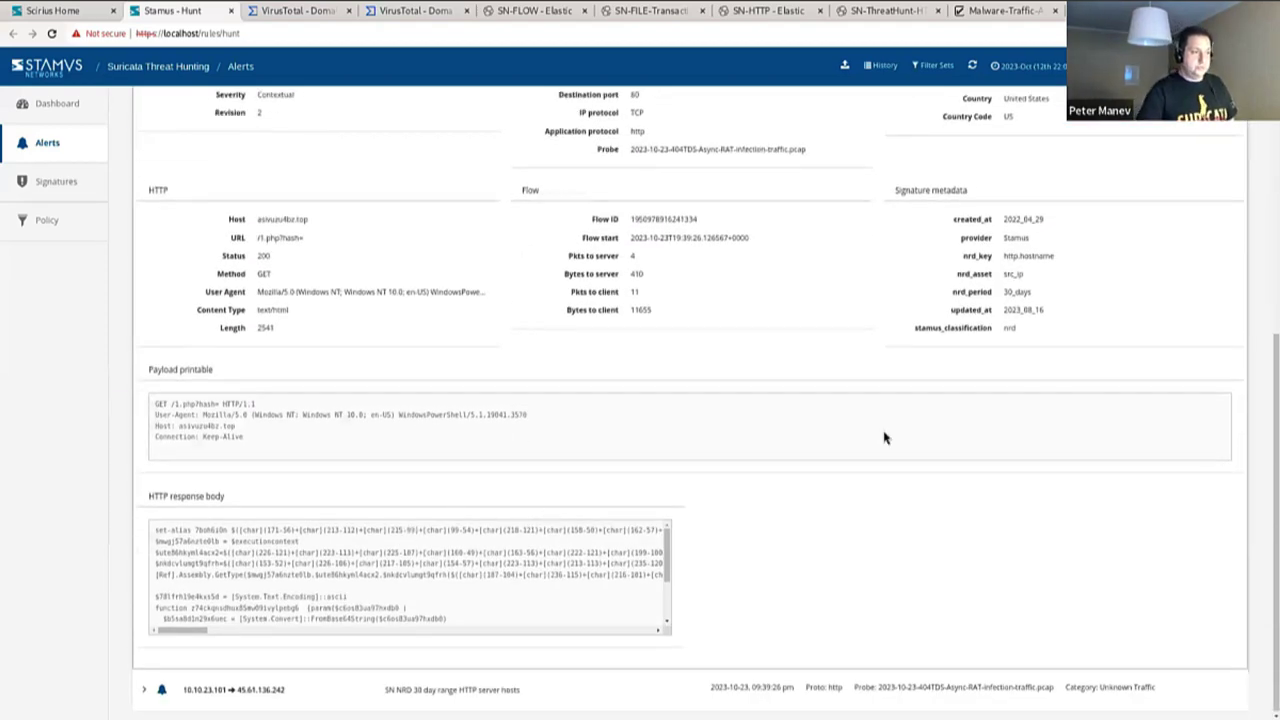
scroll(858, 502, "down", 1)
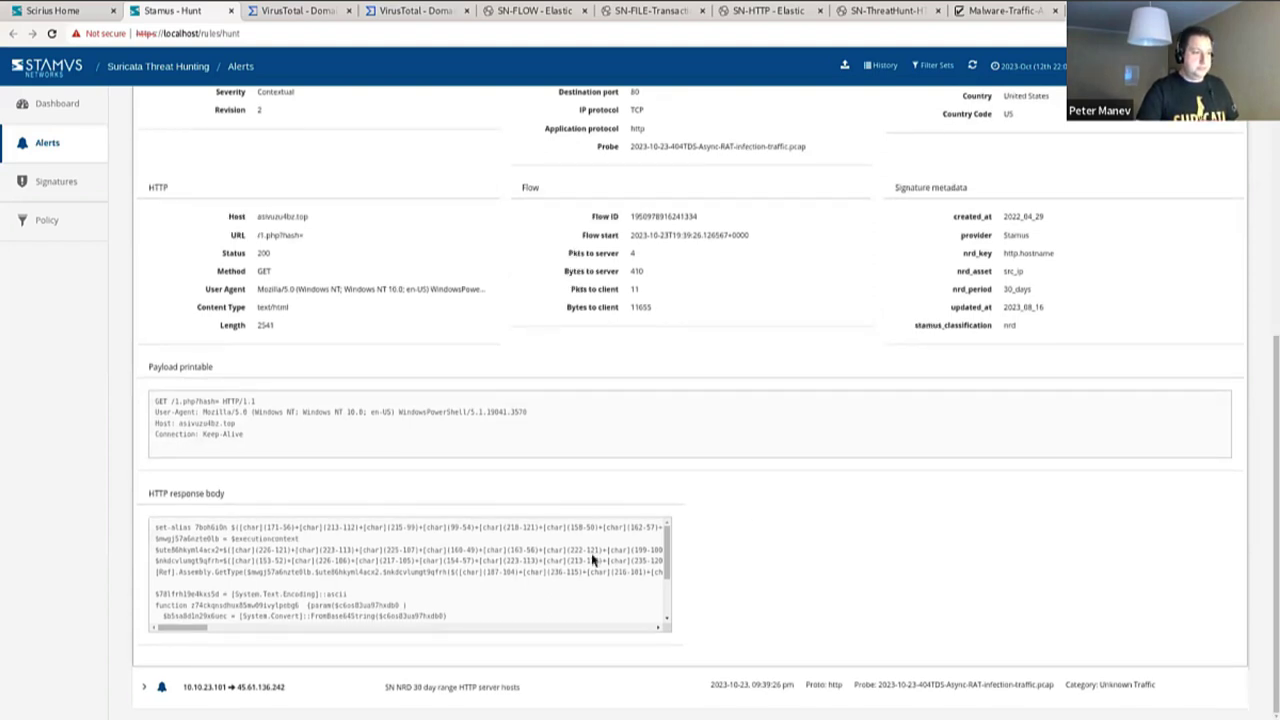
scroll(592, 562, "down", 3)
scroll(591, 558, "up", 3)
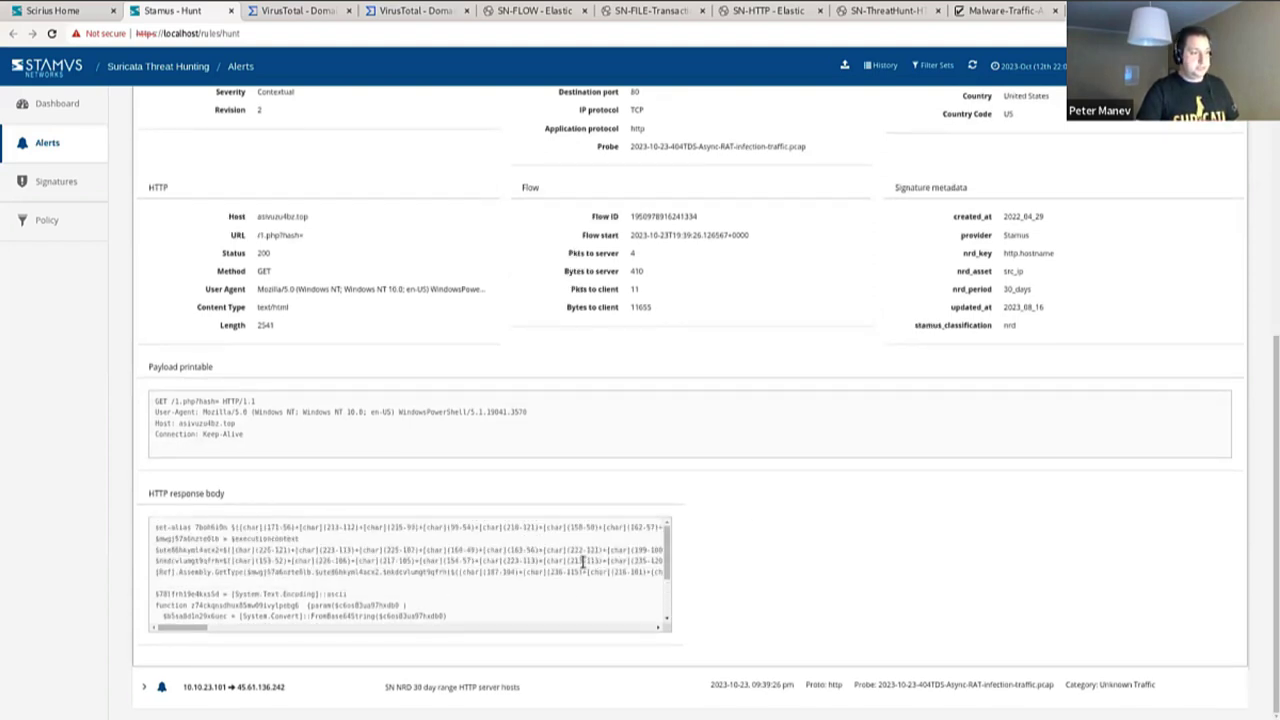
Step: Highlight executioncontext and Encoding in the response body's script, read the rest of the code, and collapse the alert
double_click(268, 538)
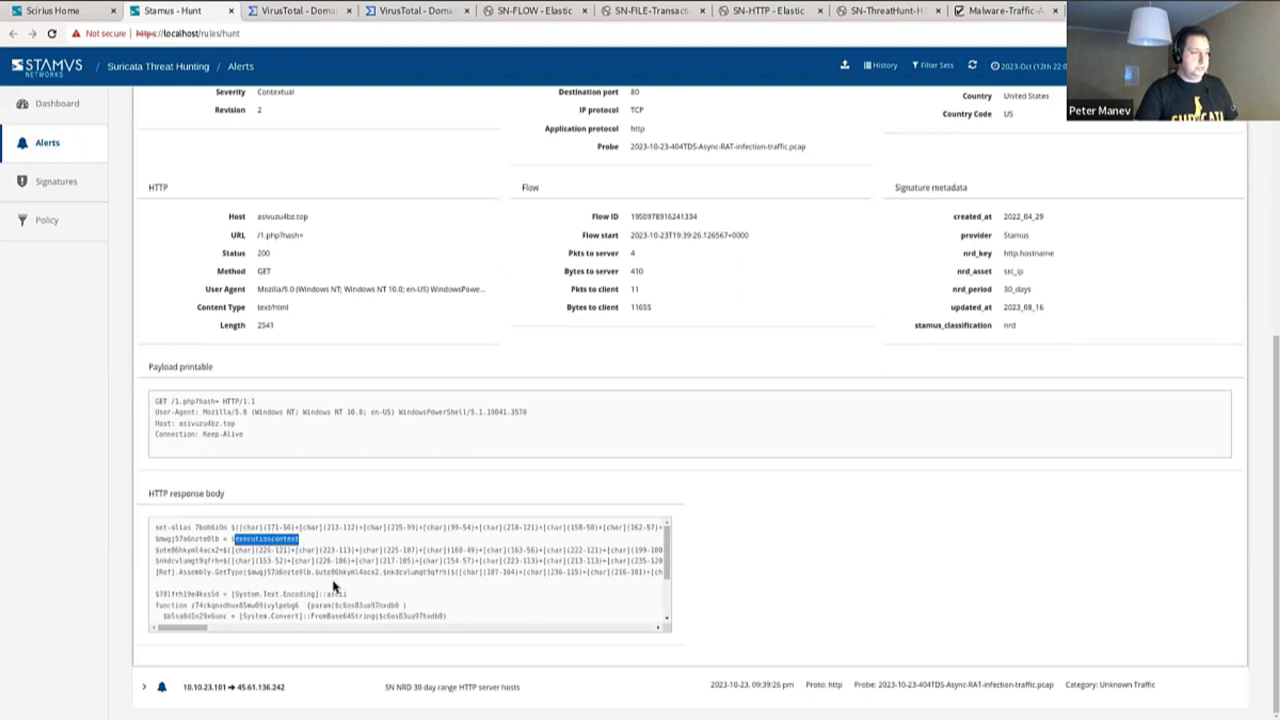
double_click(292, 594)
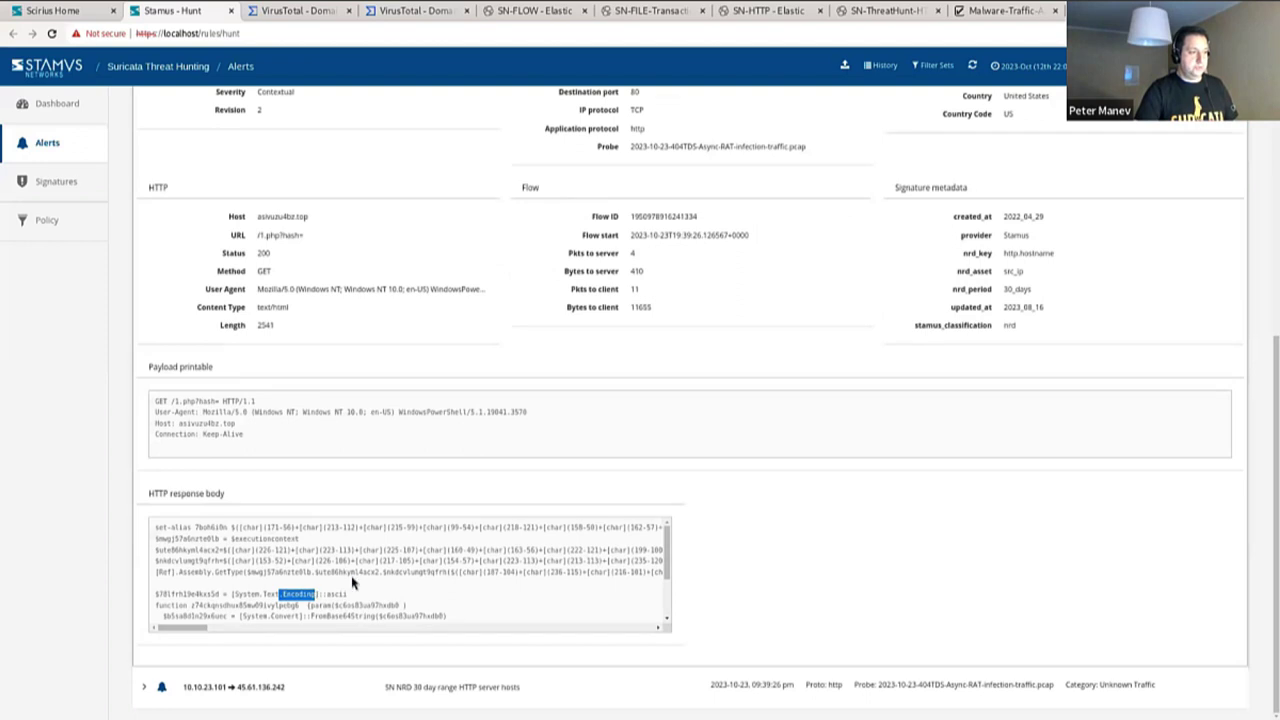
scroll(352, 583, "down", 2)
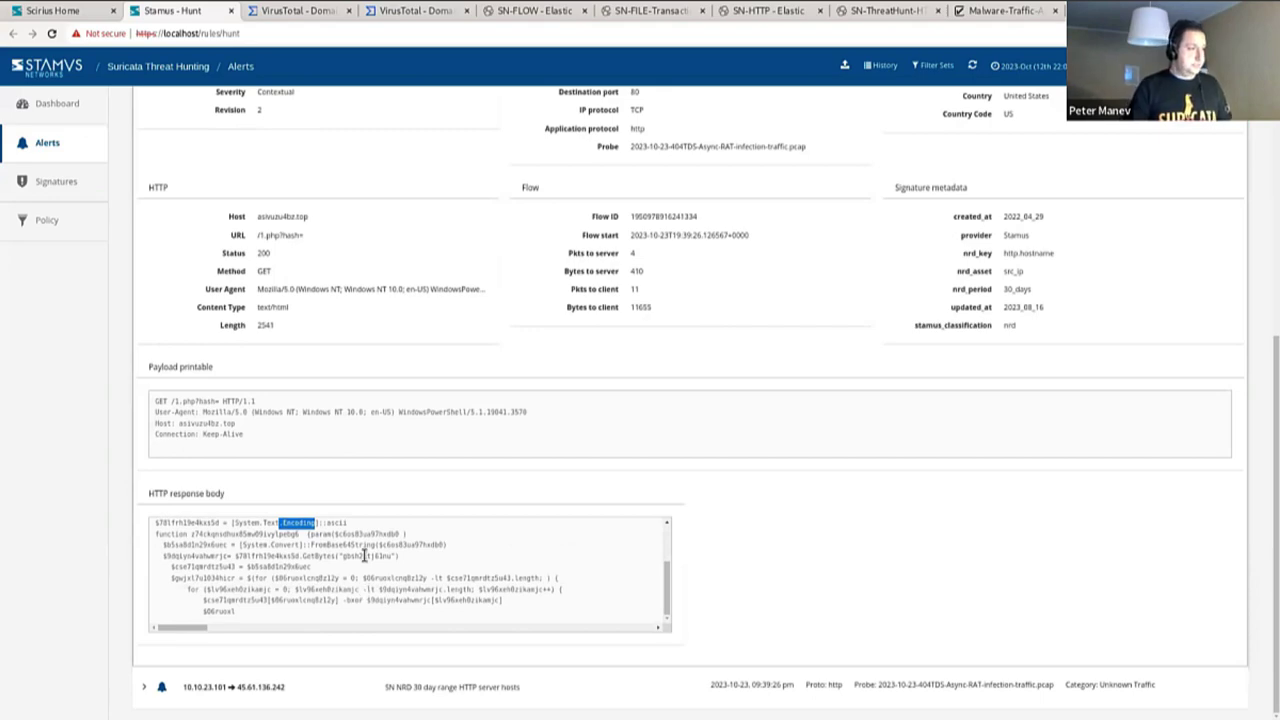
scroll(368, 557, "up", 3)
scroll(387, 479, "up", 10)
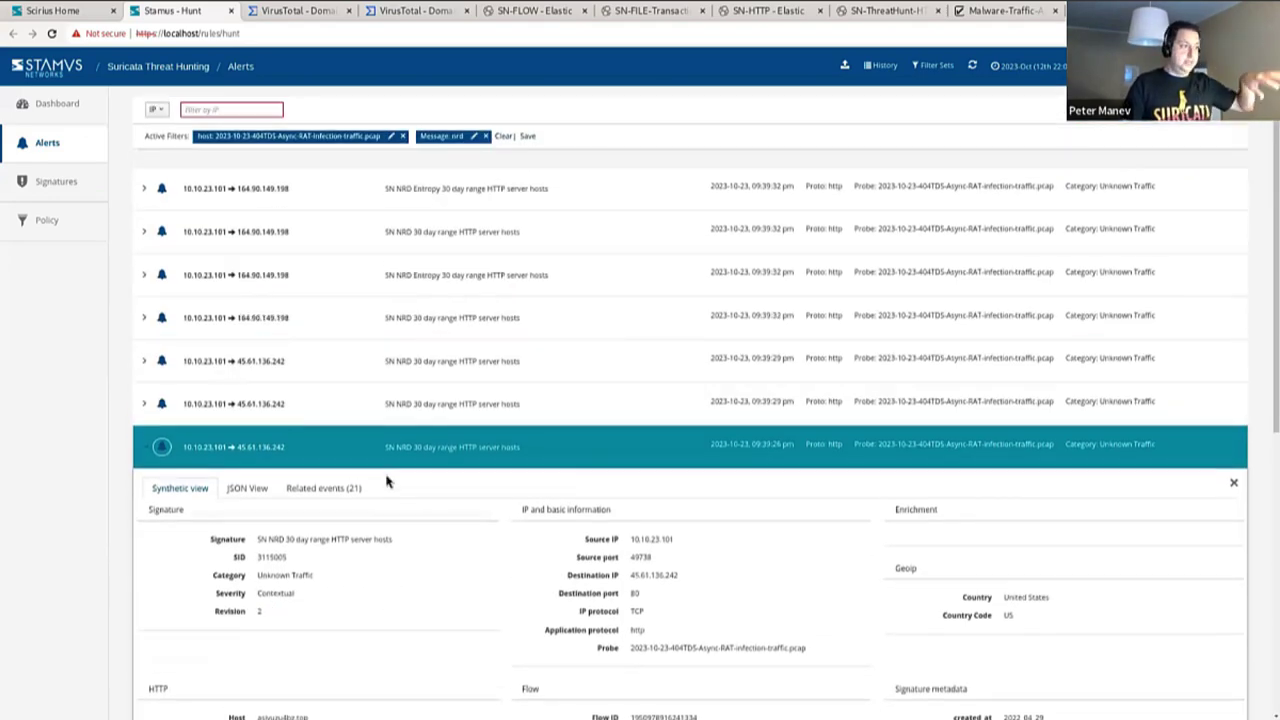
left_click(428, 453)
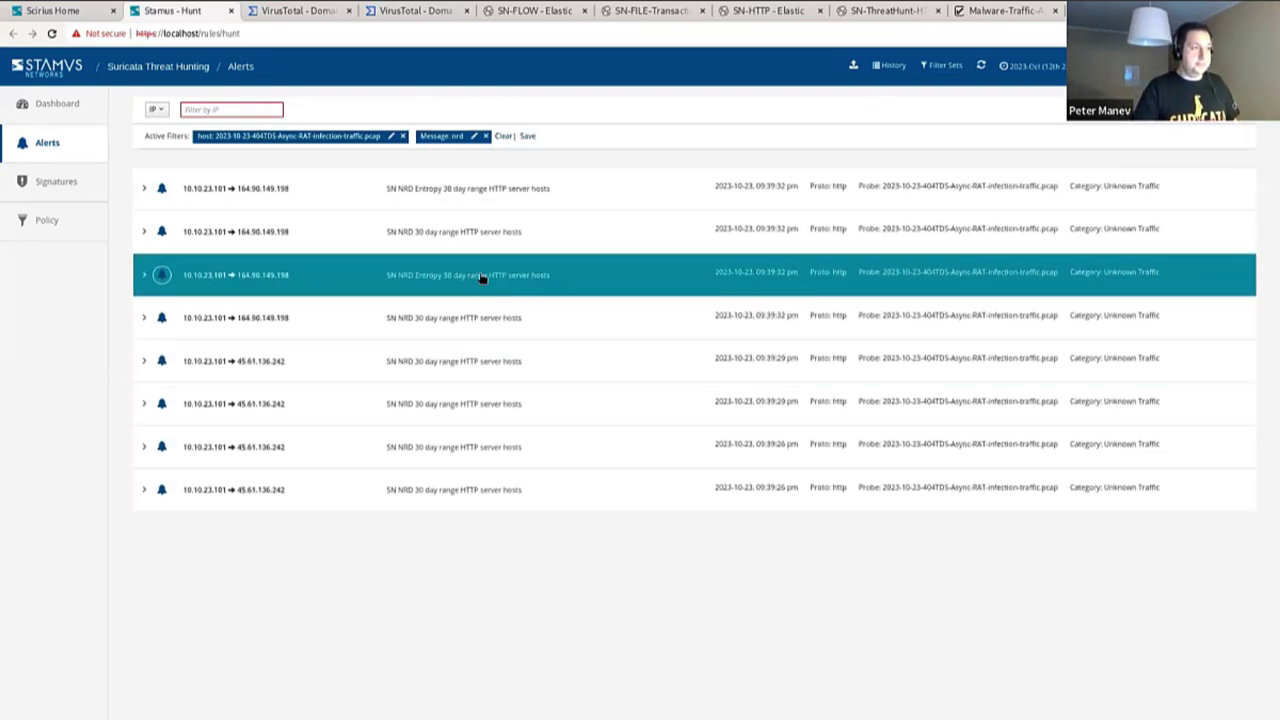
Step: Expand the second "SN NRD Entropy 30 day range HTTP server hosts" alert, check its payload and response body, and collapse it
left_click(481, 279)
scroll(513, 434, "down", 1)
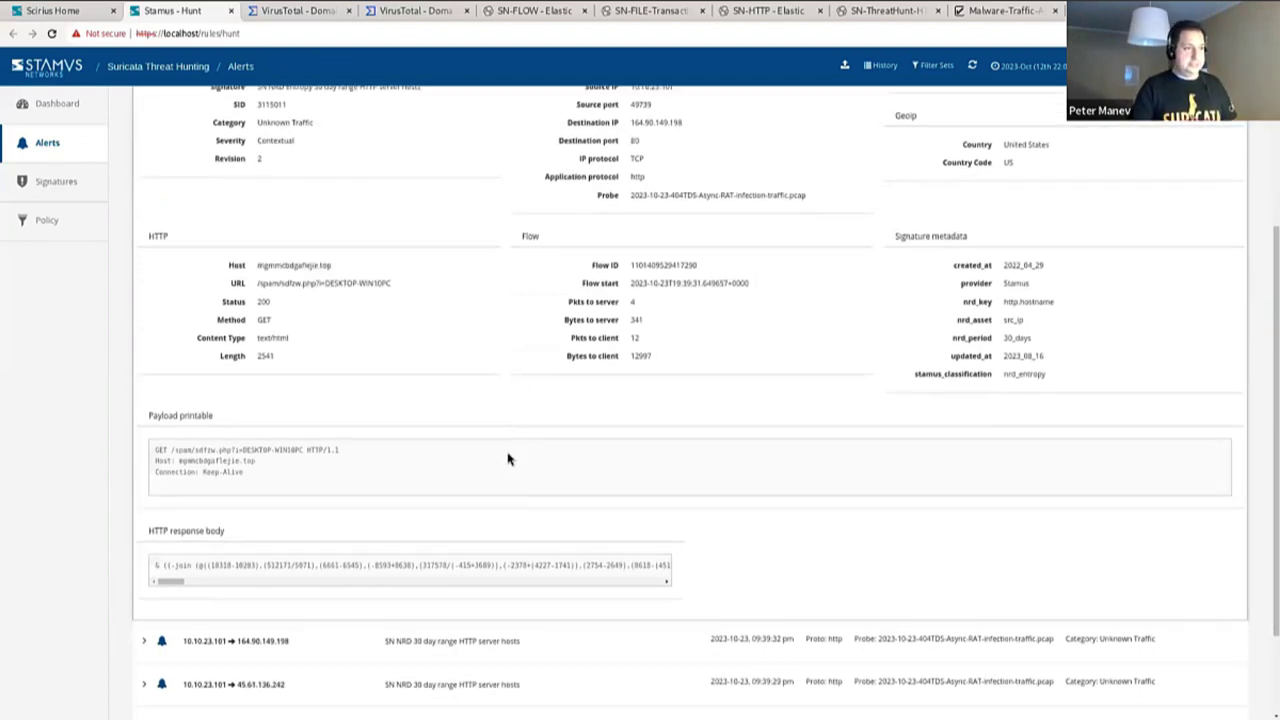
scroll(507, 458, "up", 4)
left_click(466, 290)
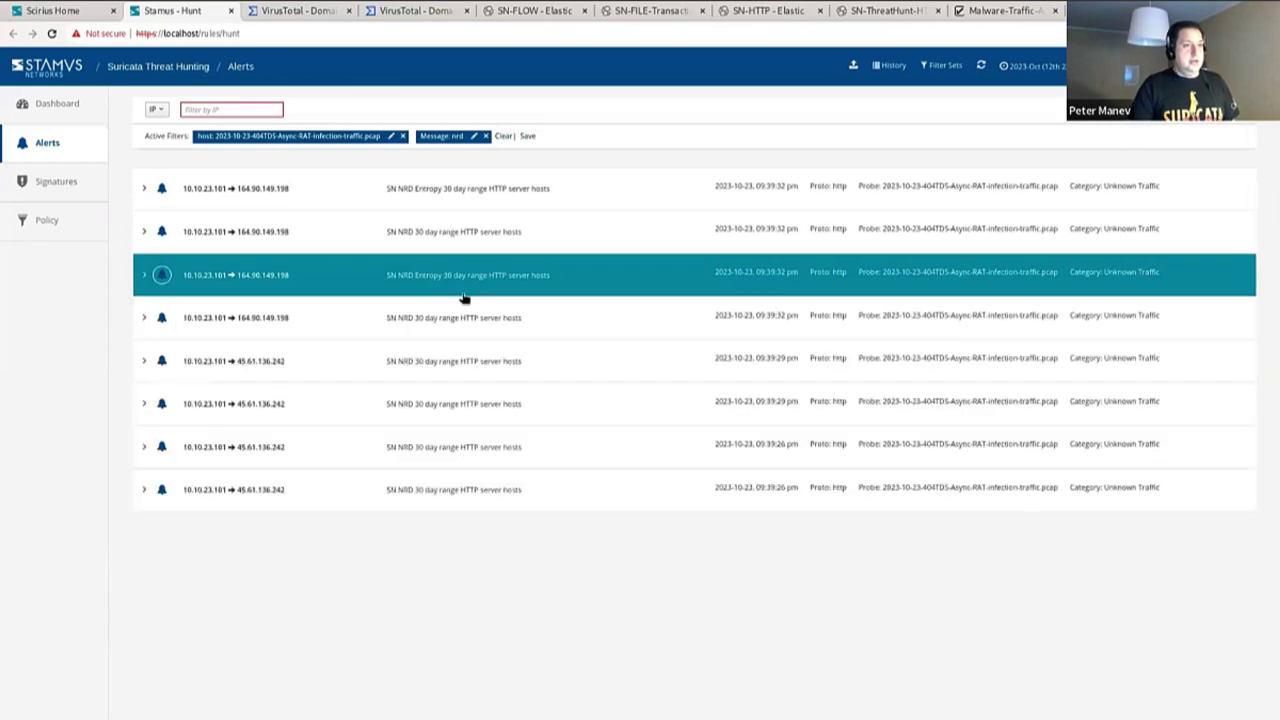
Step: Return to the dashboard, clear all active filters and load the global filter set "NRD - Executable download"
left_click(57, 103)
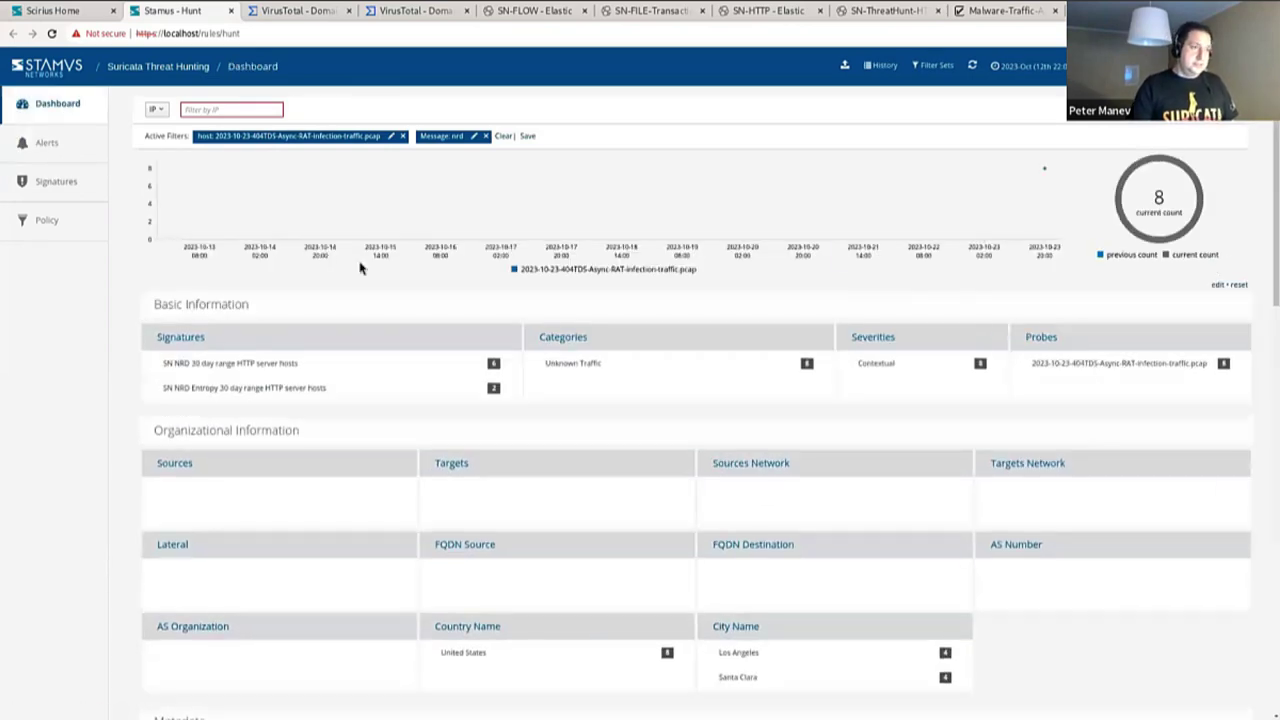
left_click(504, 136)
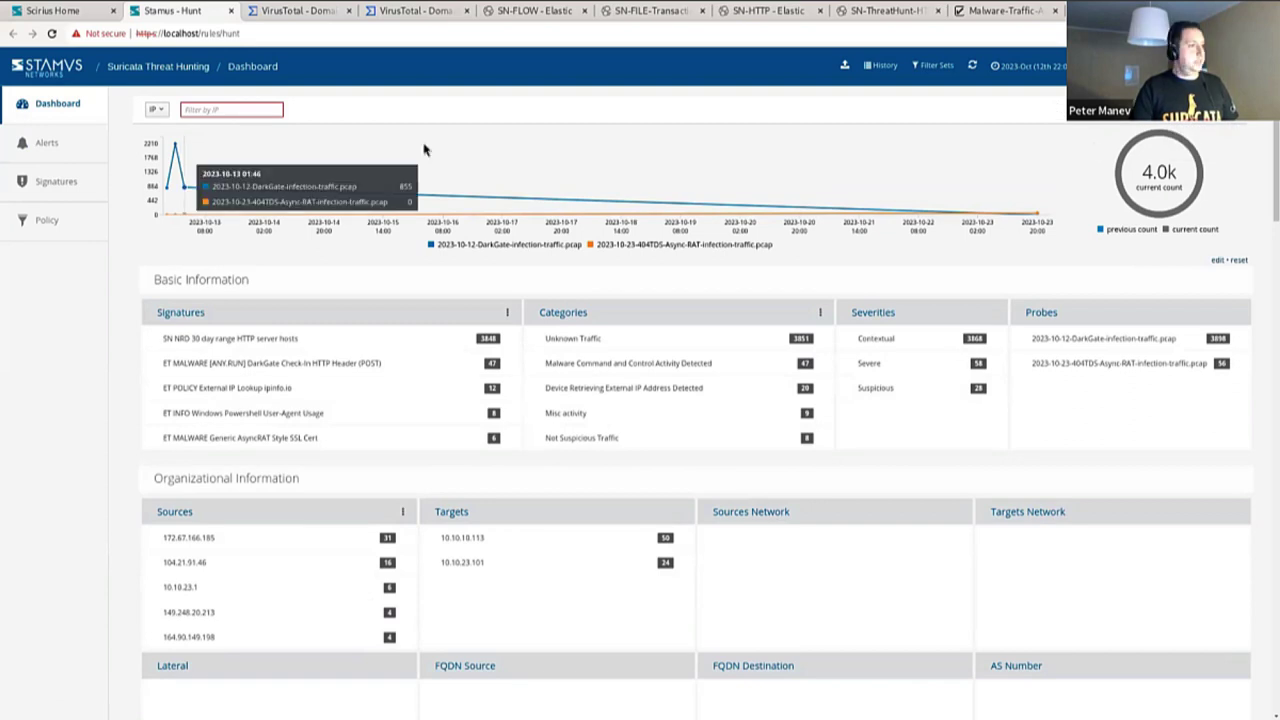
left_click(938, 67)
left_click(1126, 148)
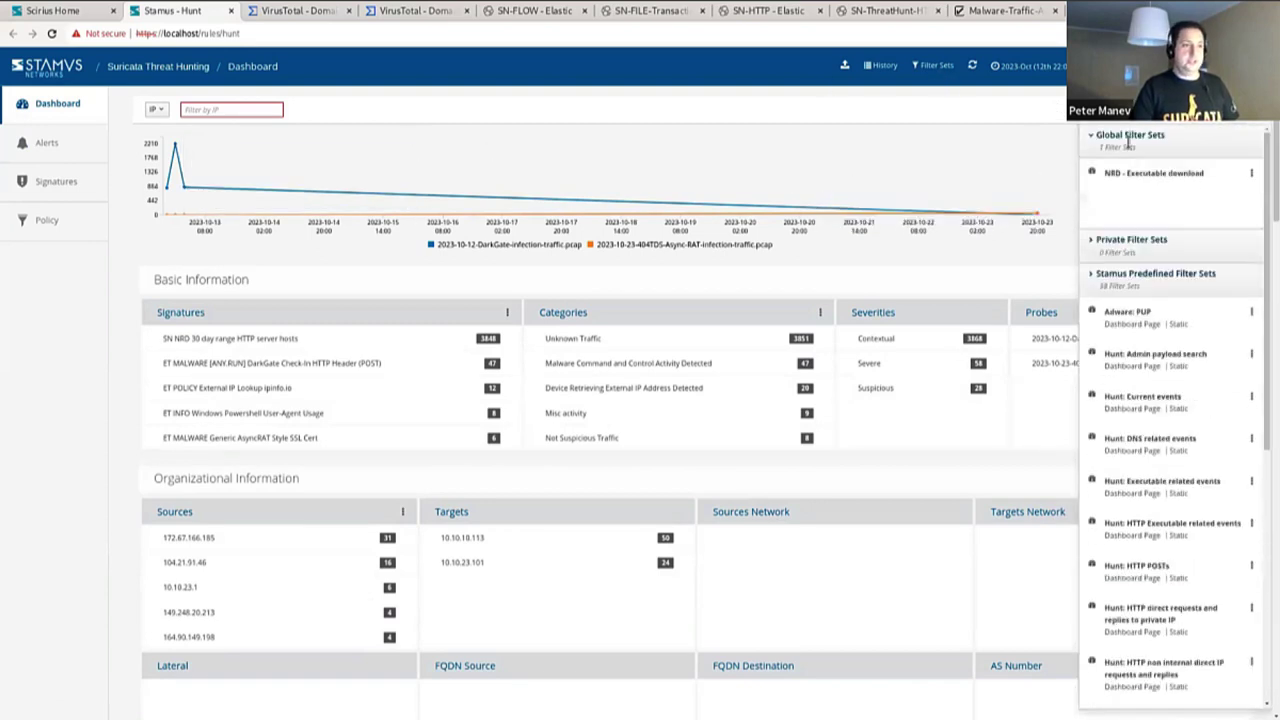
left_click(1140, 173)
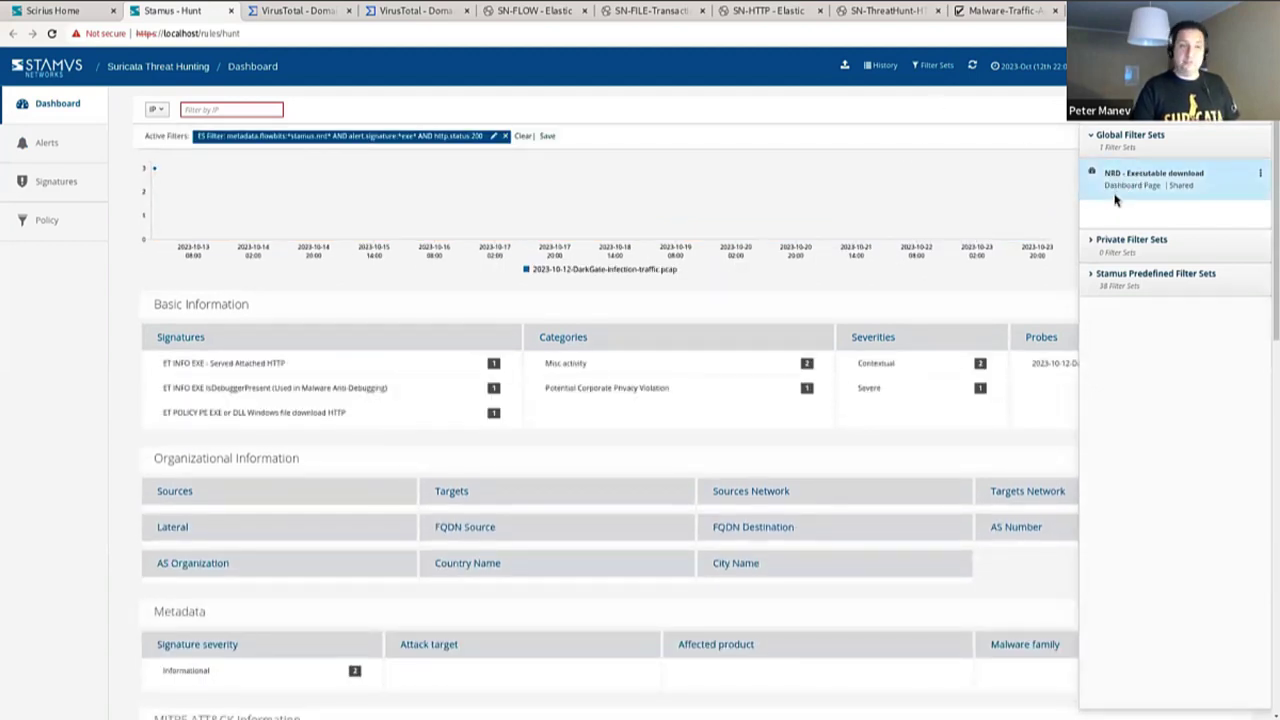
left_click(689, 317)
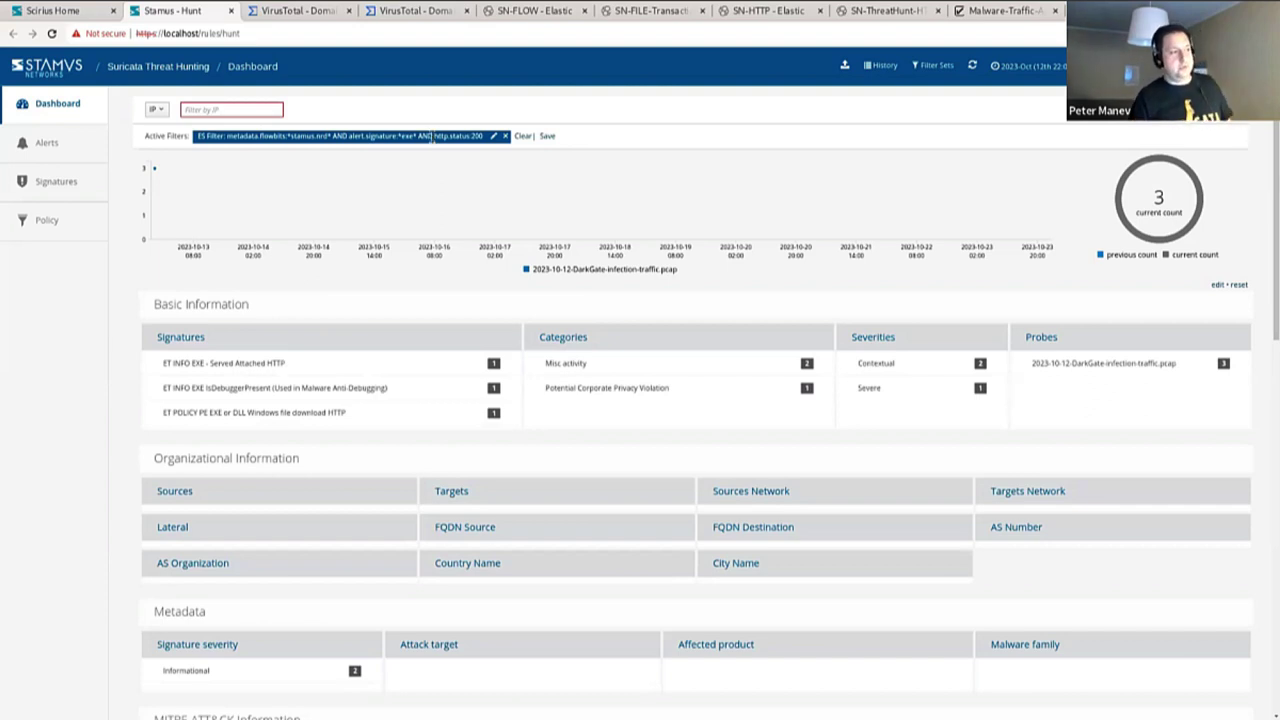
Step: Review the filtered signatures, then expand the "ET POLICY PE EXE or DLL Windows file download HTTP" alert and examine its HTTP details, payload and response body
scroll(462, 300, "down", 3)
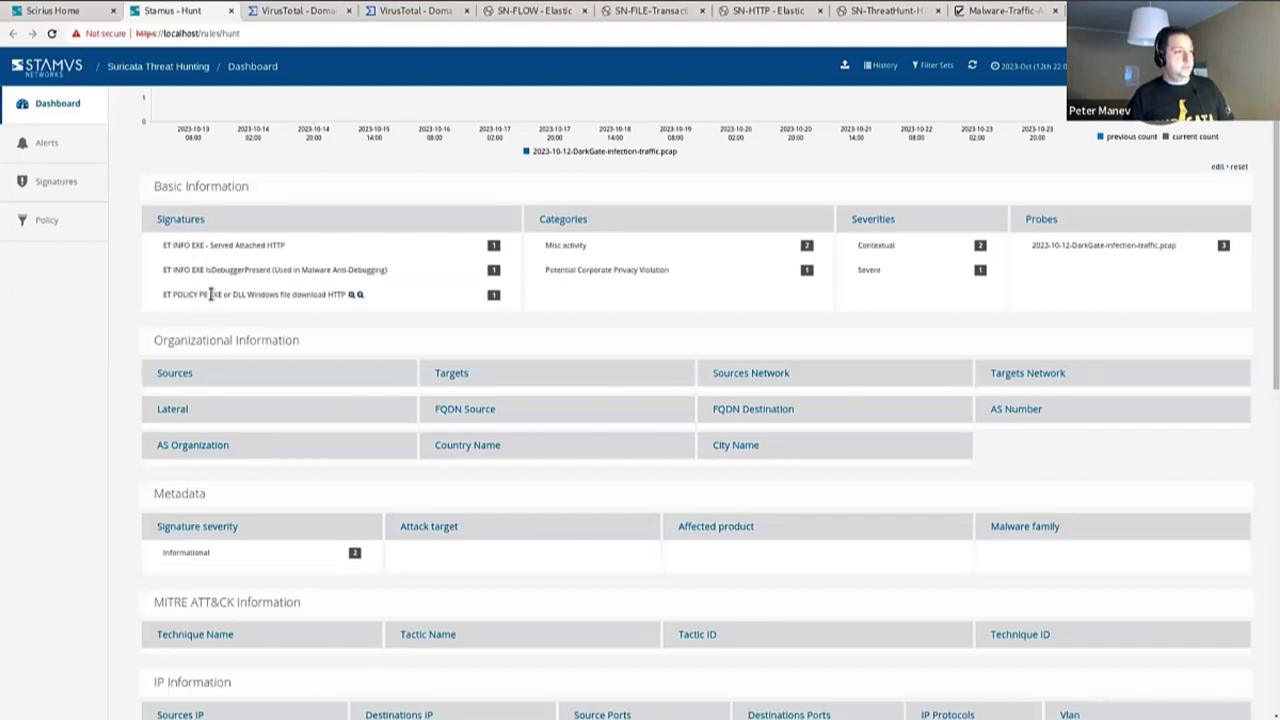
left_click(82, 160)
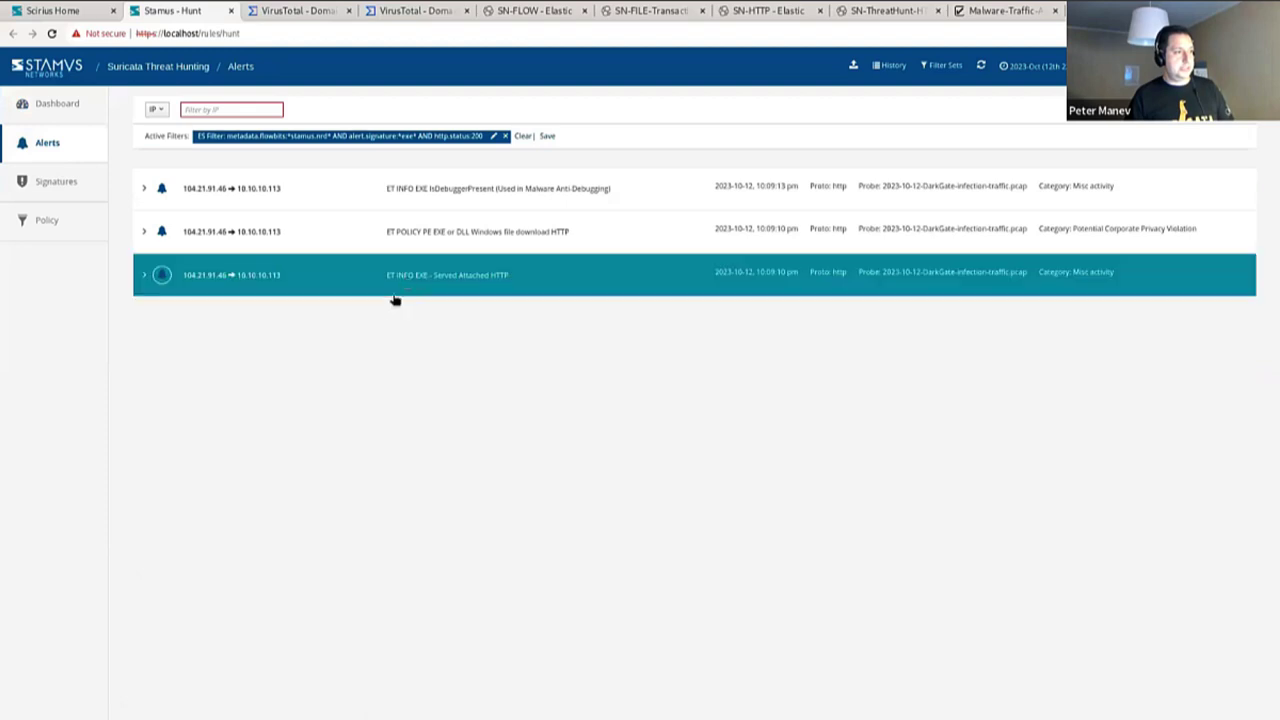
left_click(425, 240)
scroll(447, 416, "down", 1)
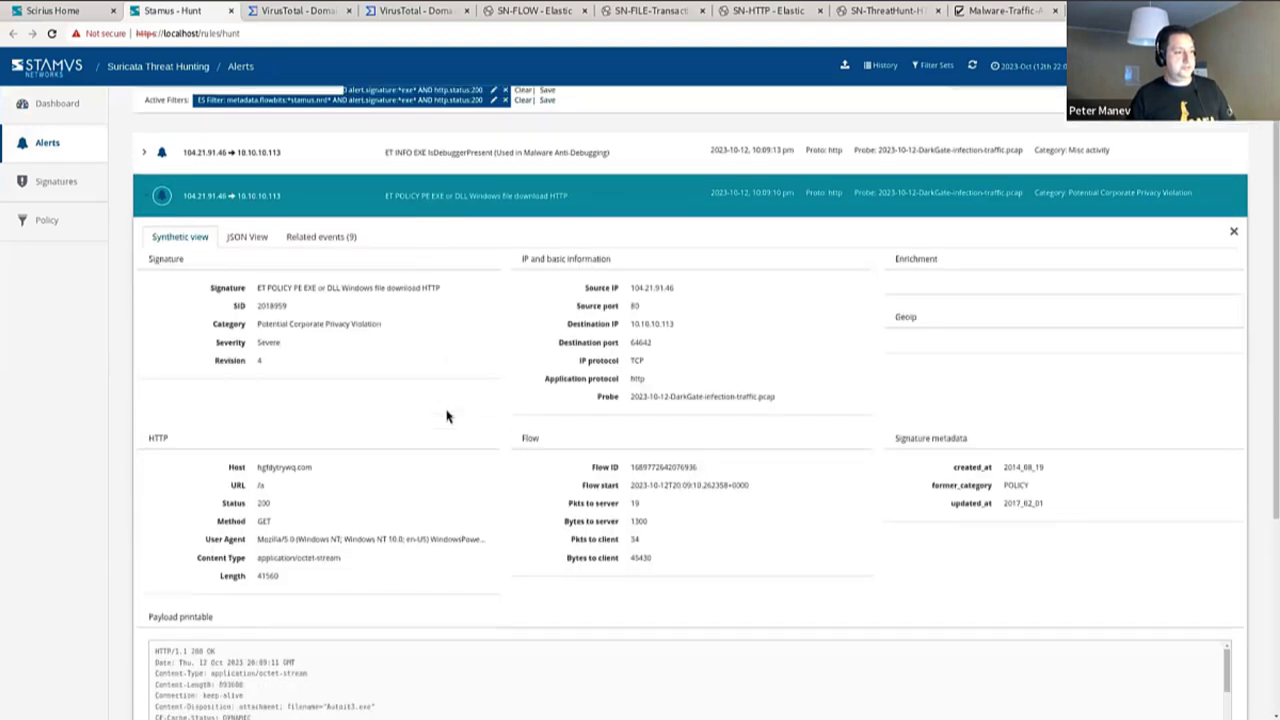
scroll(447, 416, "down", 3)
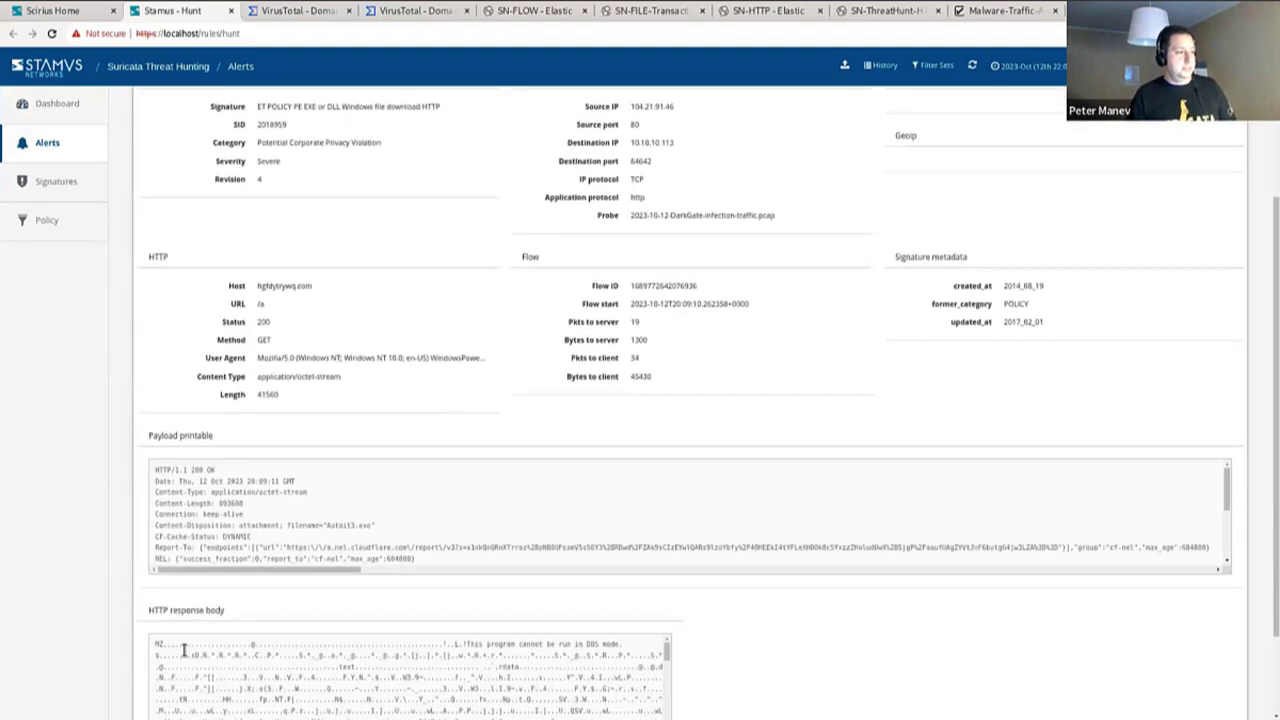
left_click_drag(184, 648, 125, 649)
scroll(300, 500, "up", 3)
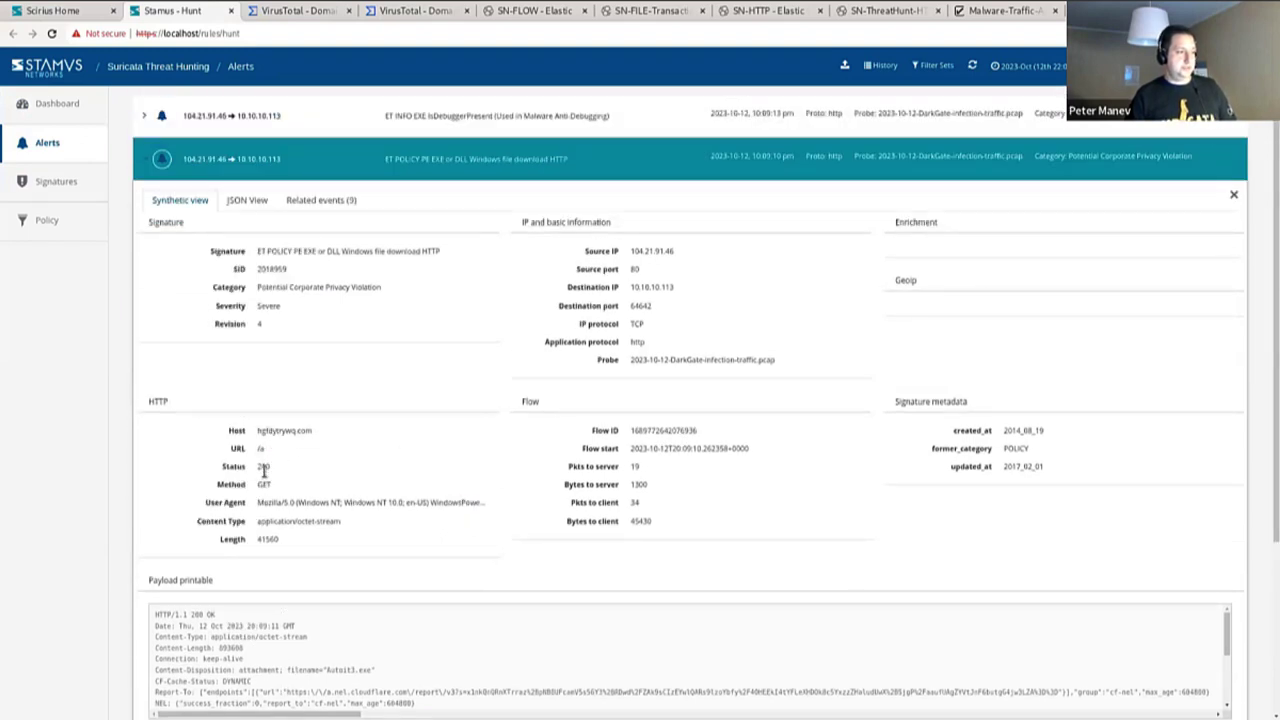
Step: Read through the alert's raw JSON record and highlight the flowbits in its metadata
left_click(240, 200)
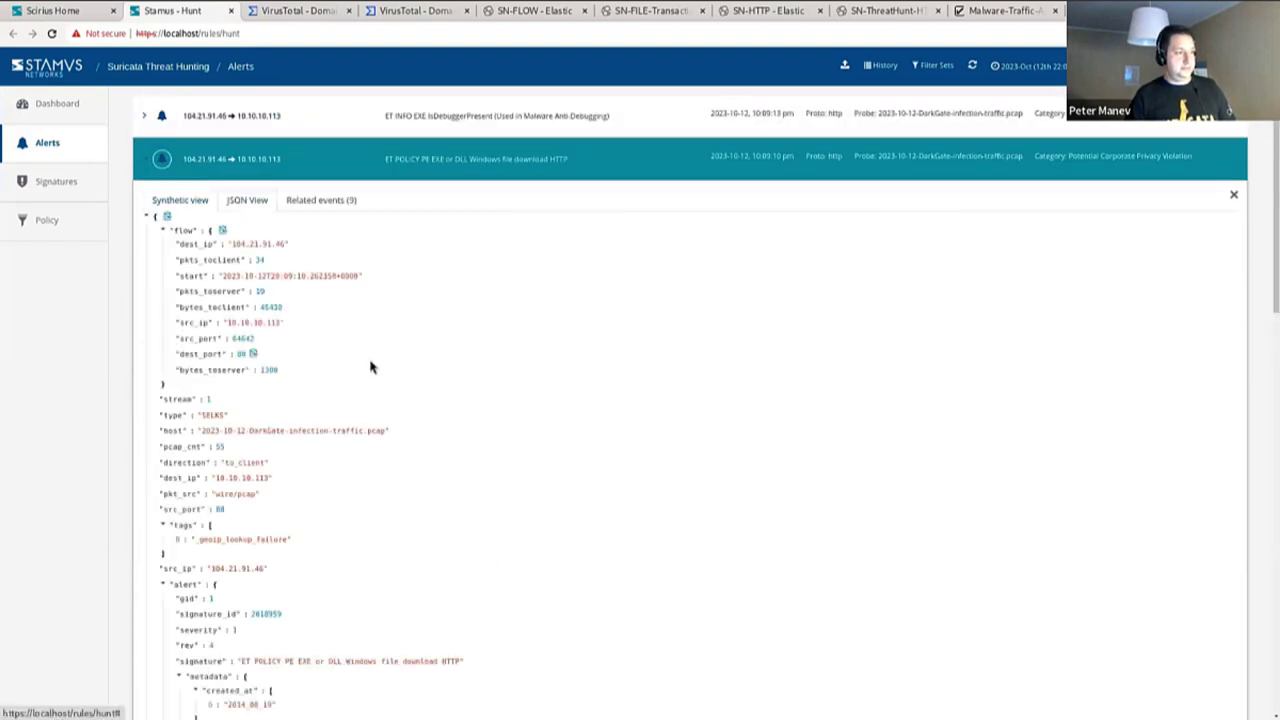
scroll(371, 366, "down", 5)
scroll(370, 366, "down", 8)
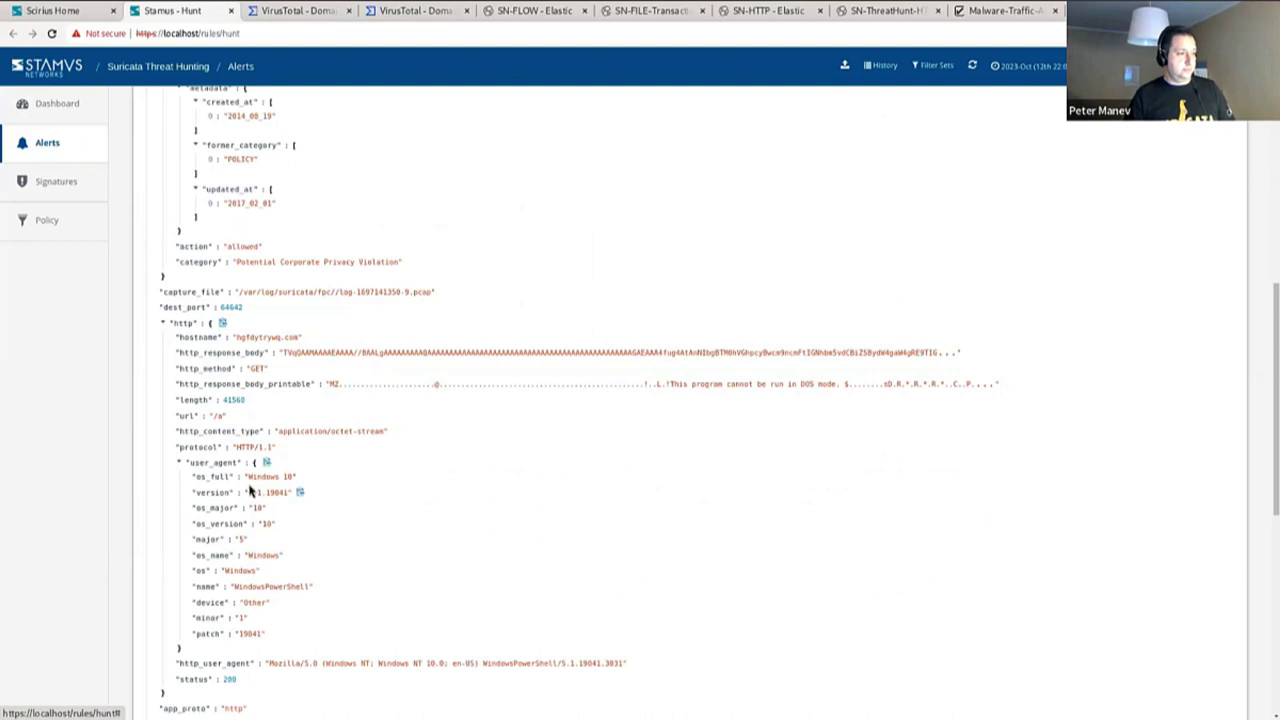
scroll(250, 490, "down", 5)
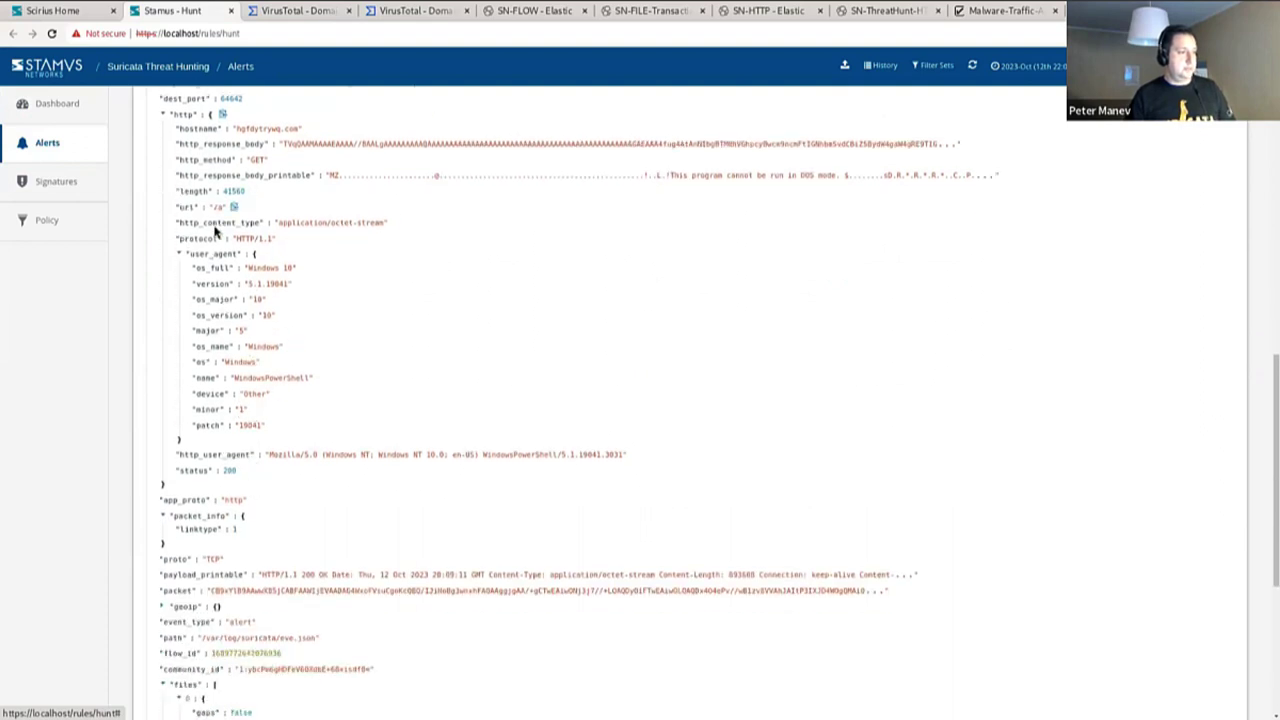
scroll(242, 380, "down", 4)
scroll(242, 383, "down", 3)
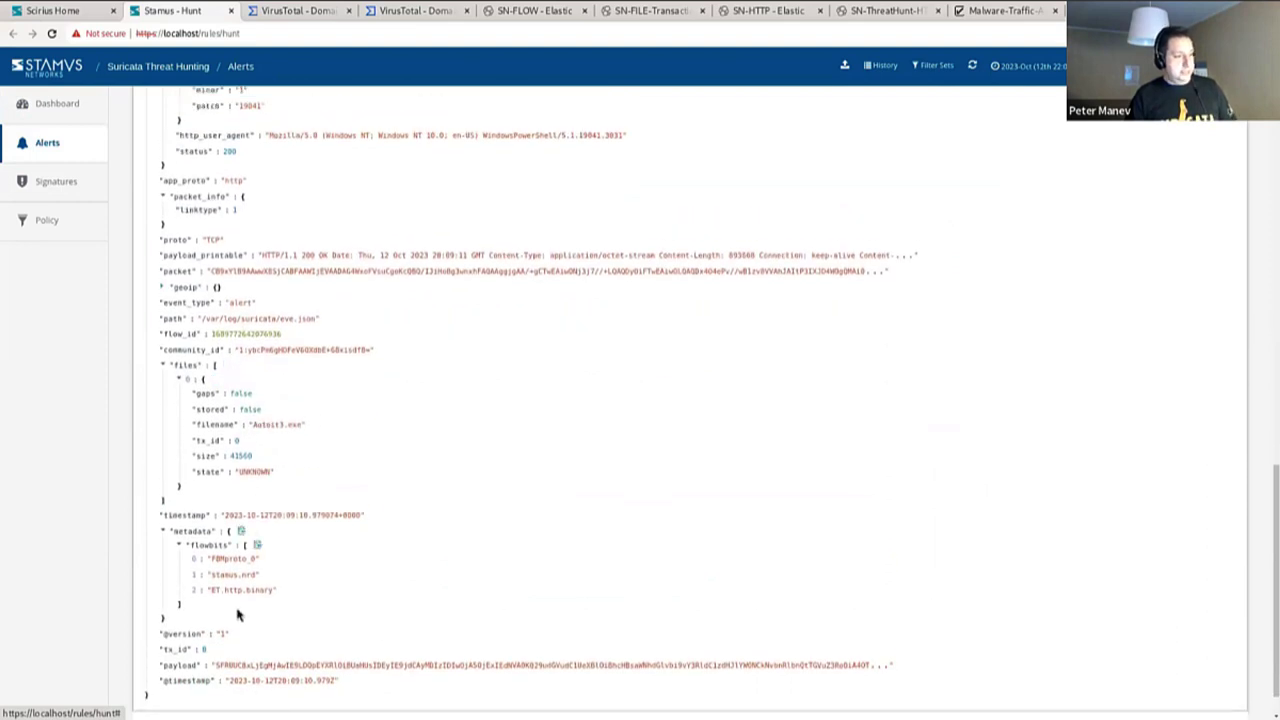
left_click_drag(214, 603, 148, 546)
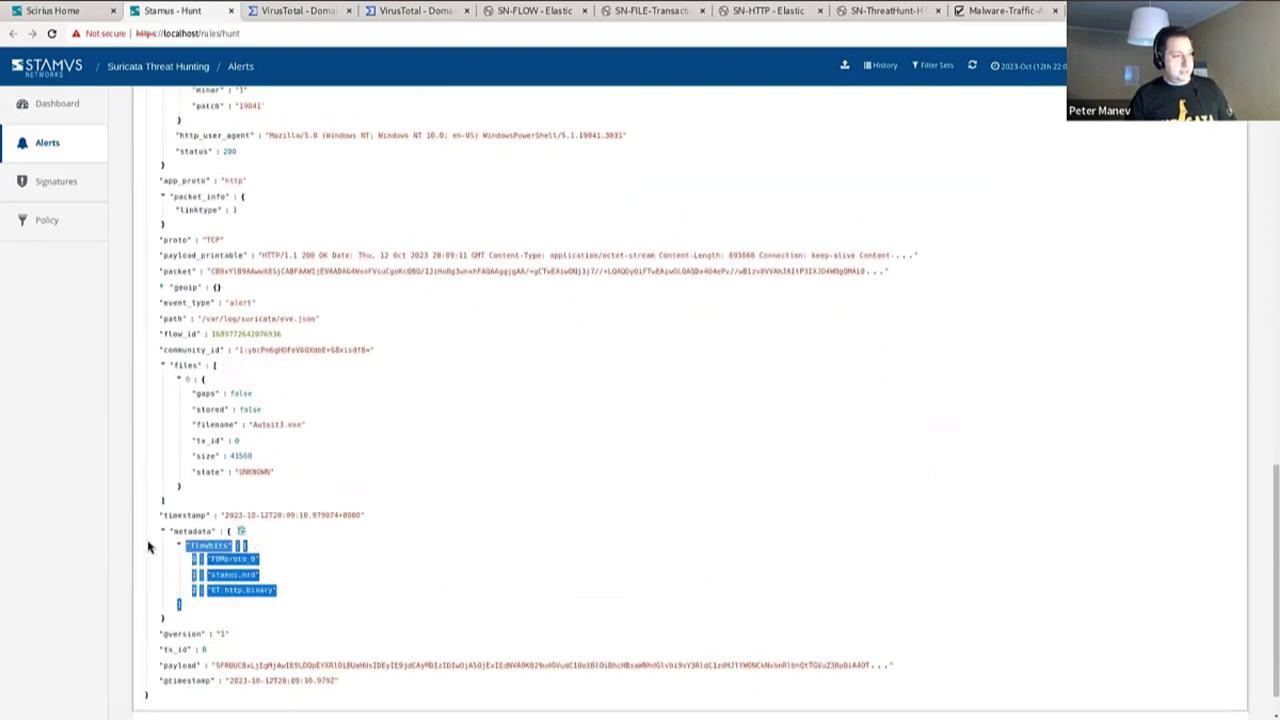
left_click(446, 596)
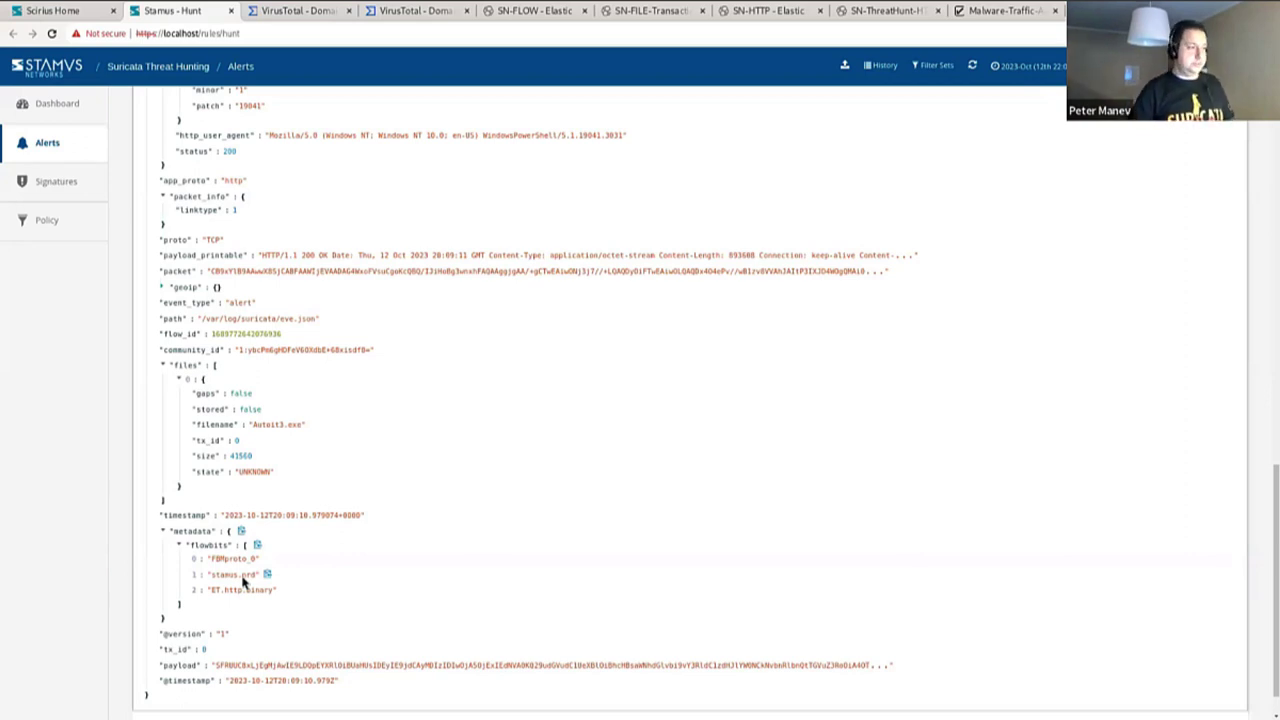
Step: Expand the alert's related Autoit3.exe fileinfo event, examine its file details and hashes, and highlight the stamus.nrd flowbit
scroll(243, 582, "up", 15)
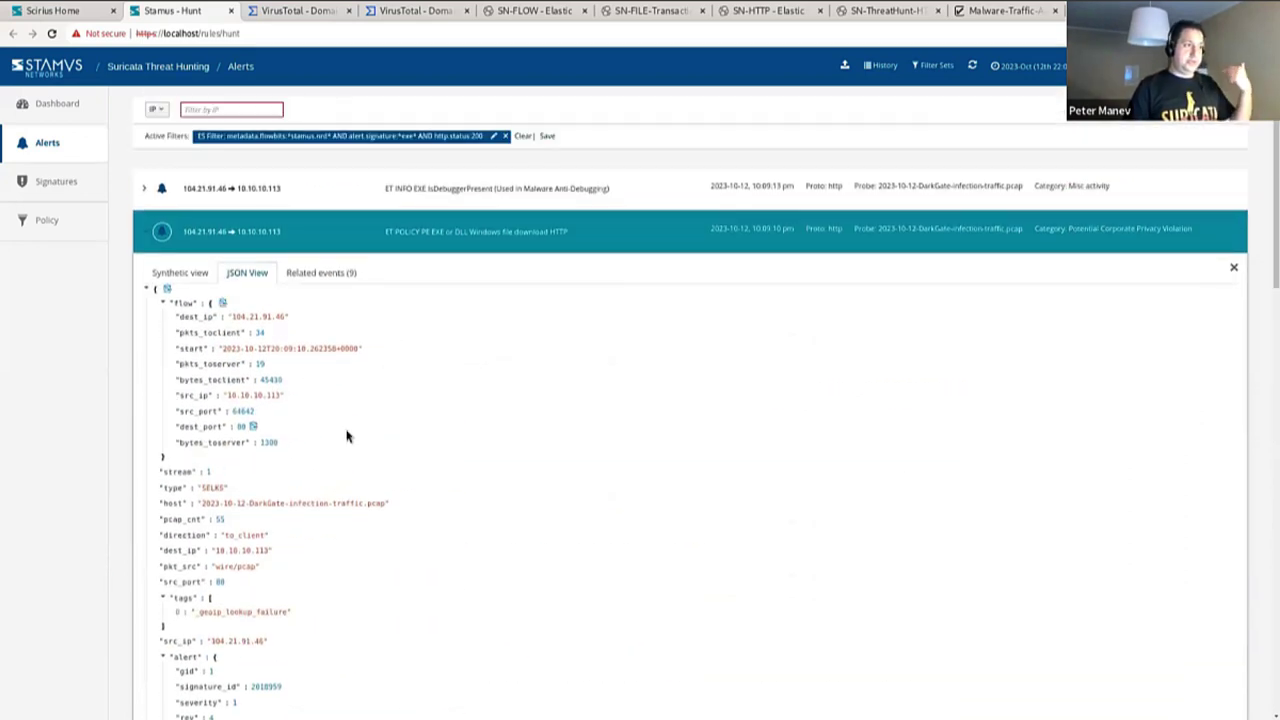
left_click(345, 275)
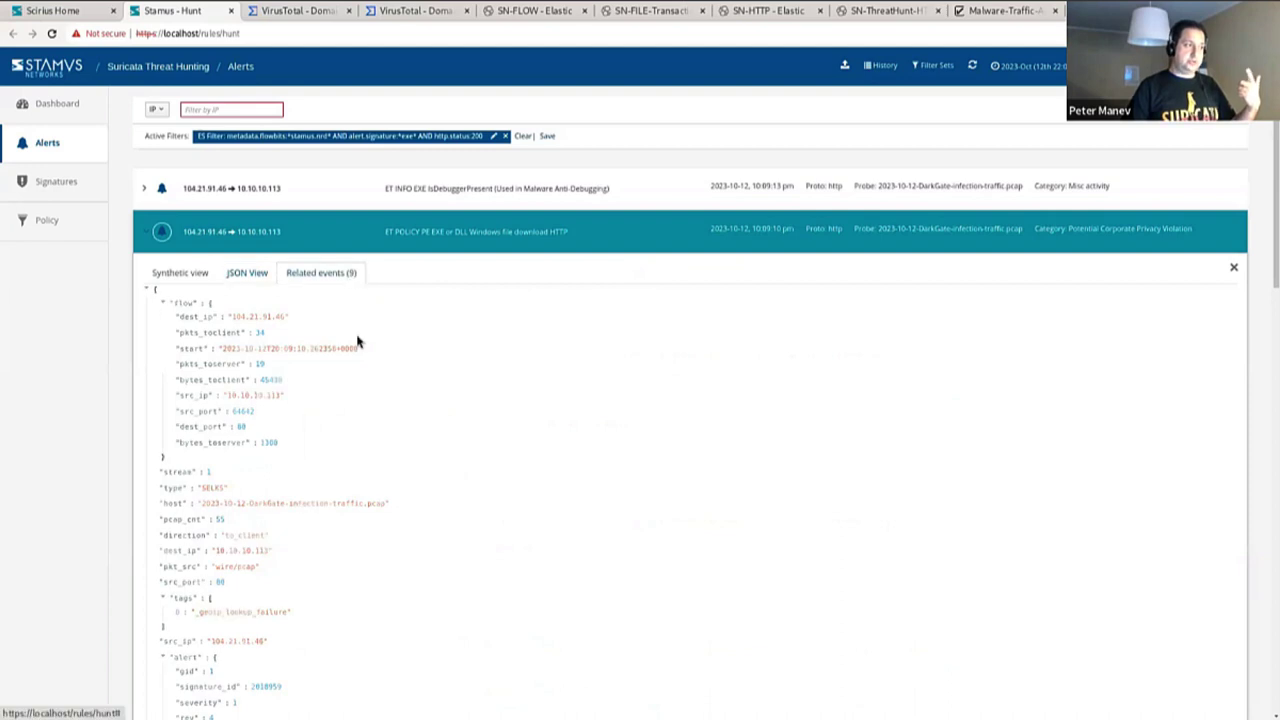
left_click(252, 304)
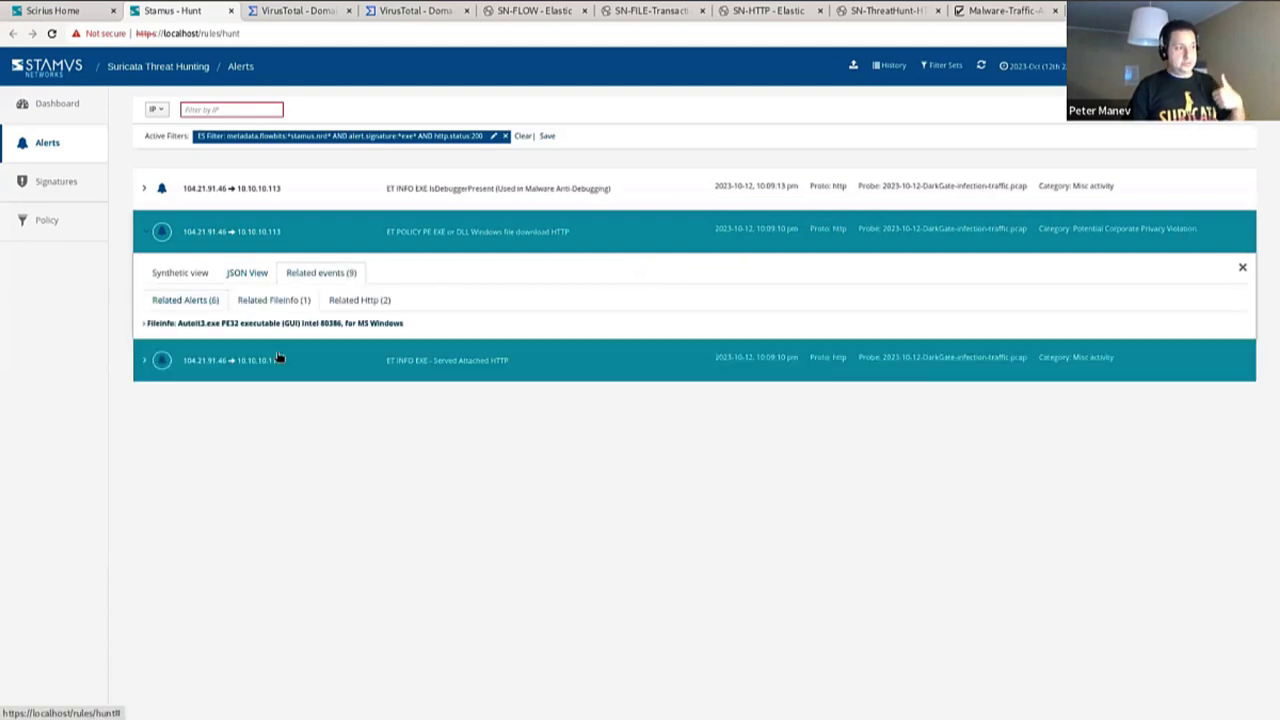
left_click(309, 325)
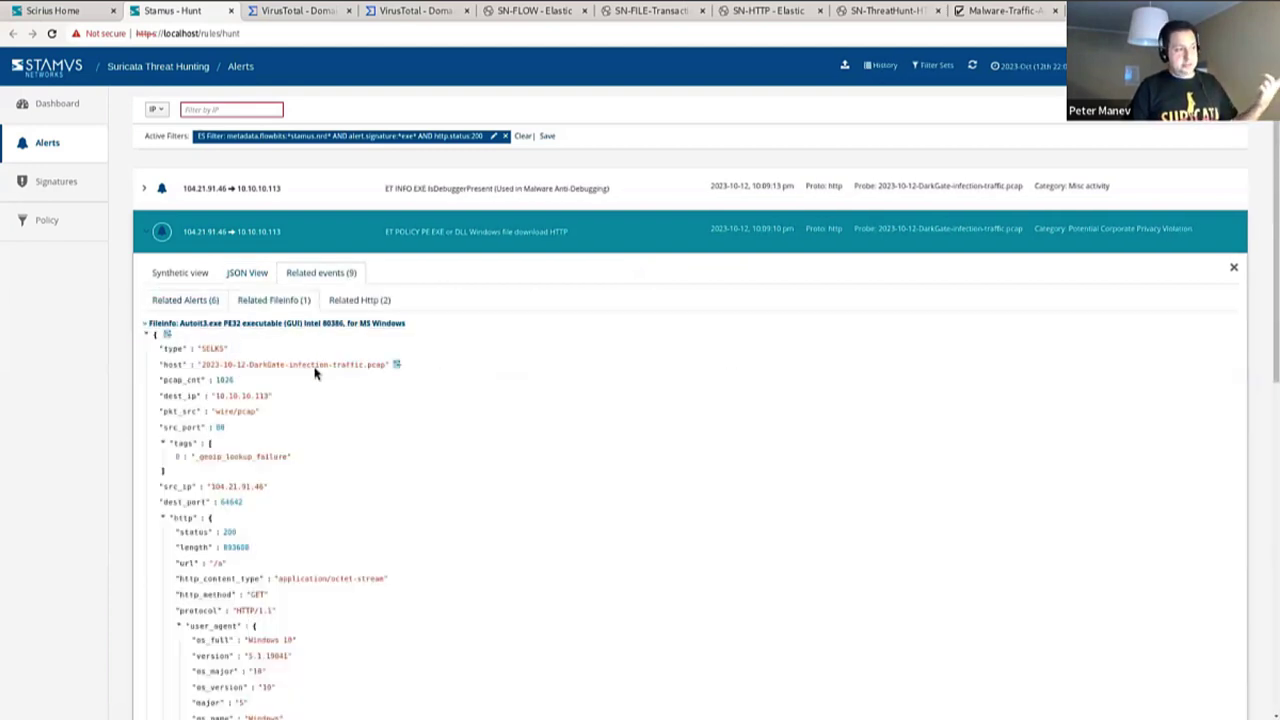
scroll(463, 437, "down", 7)
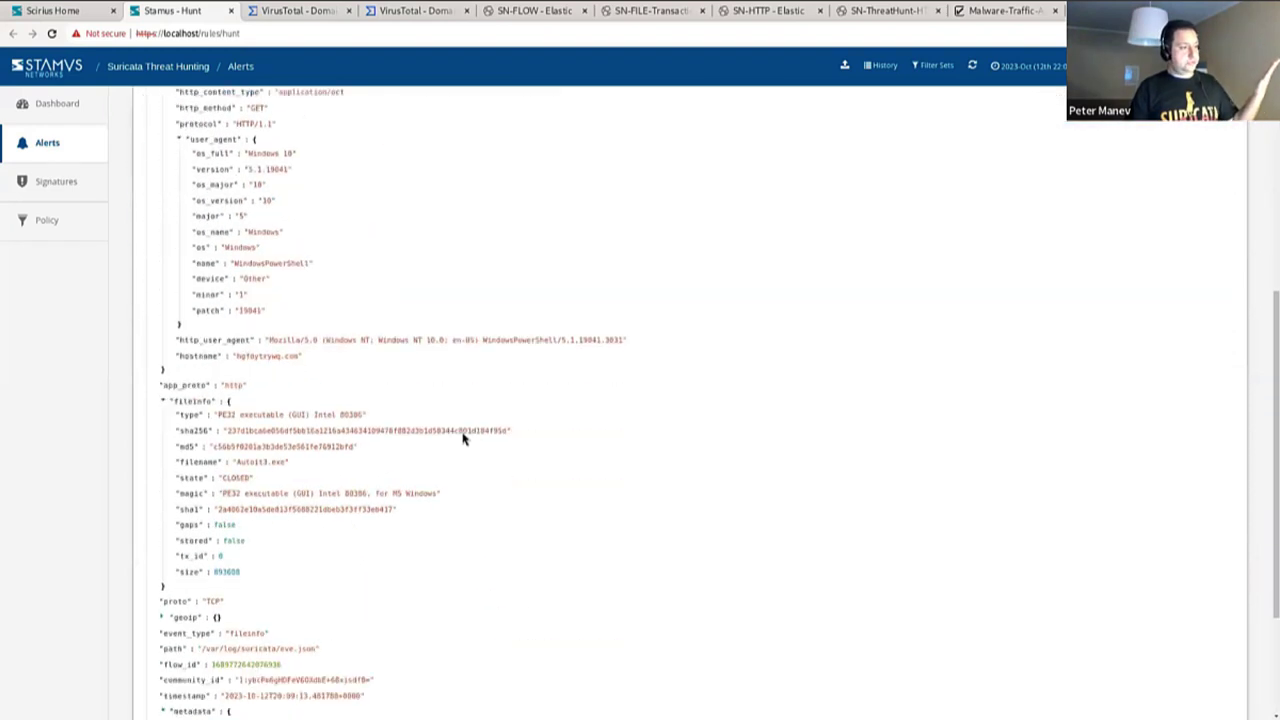
scroll(463, 437, "up", 1)
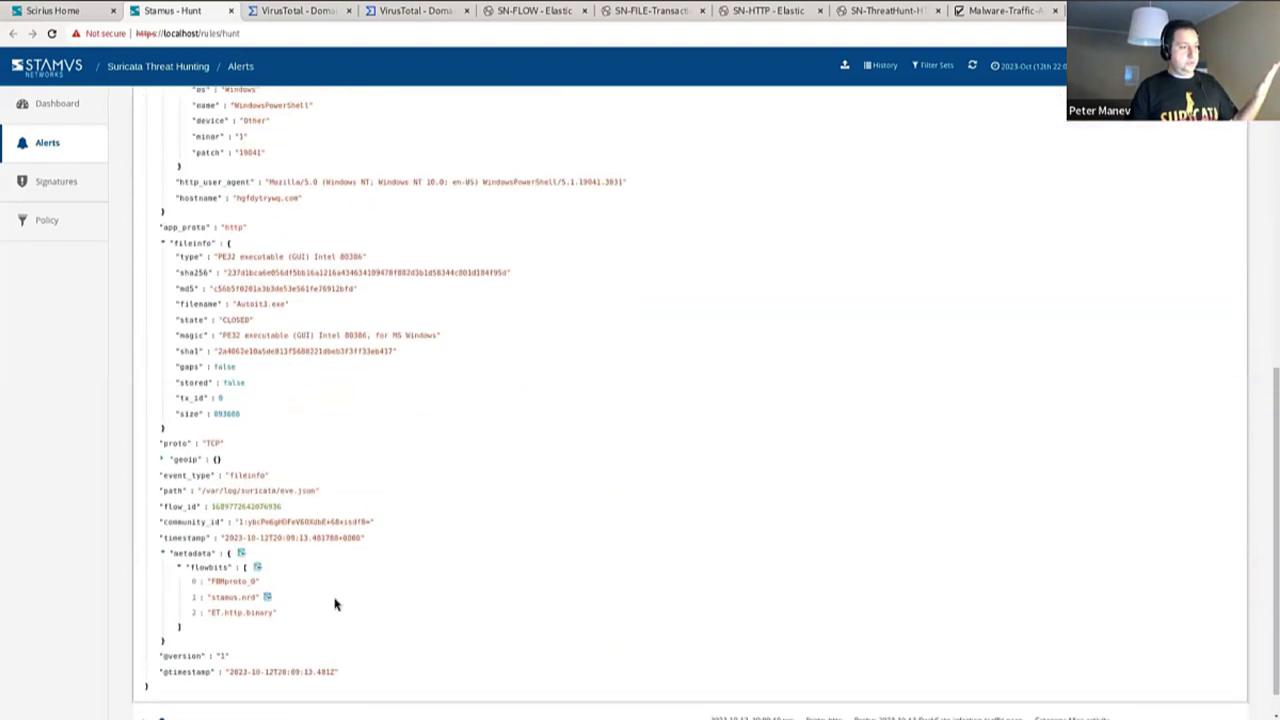
left_click_drag(180, 626, 129, 560)
double_click(226, 598)
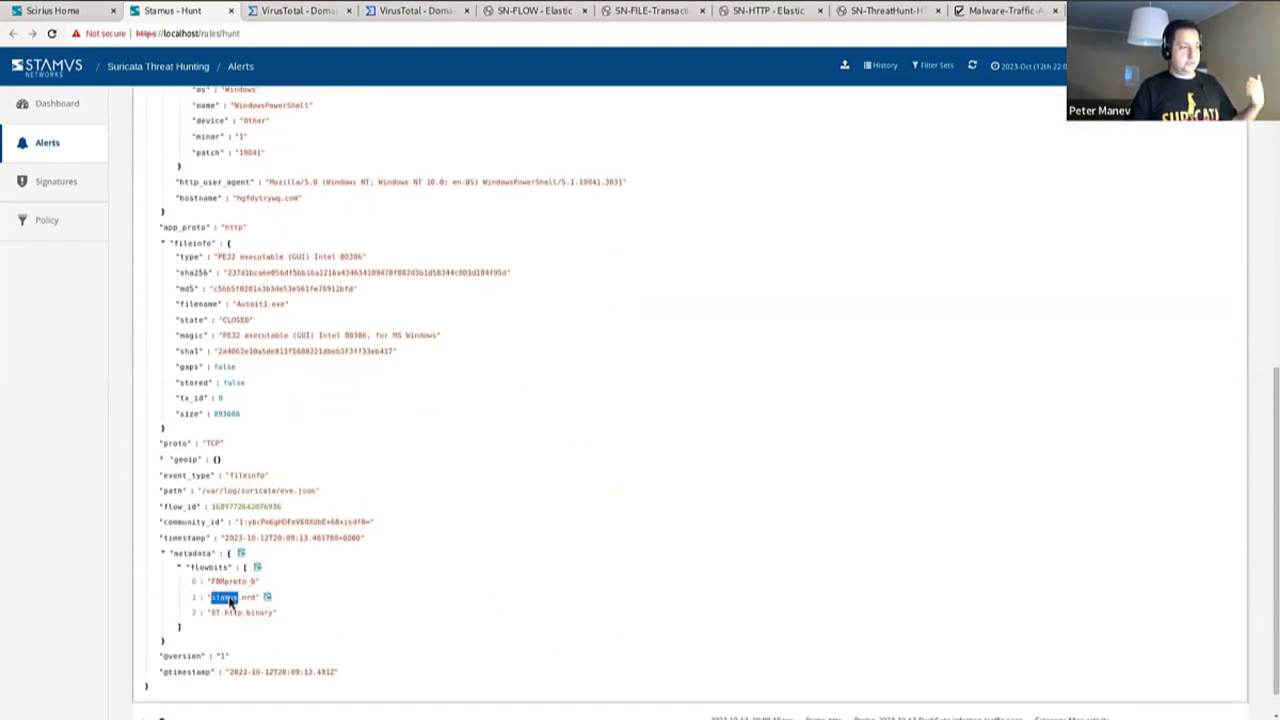
left_click(247, 598)
left_click(266, 597)
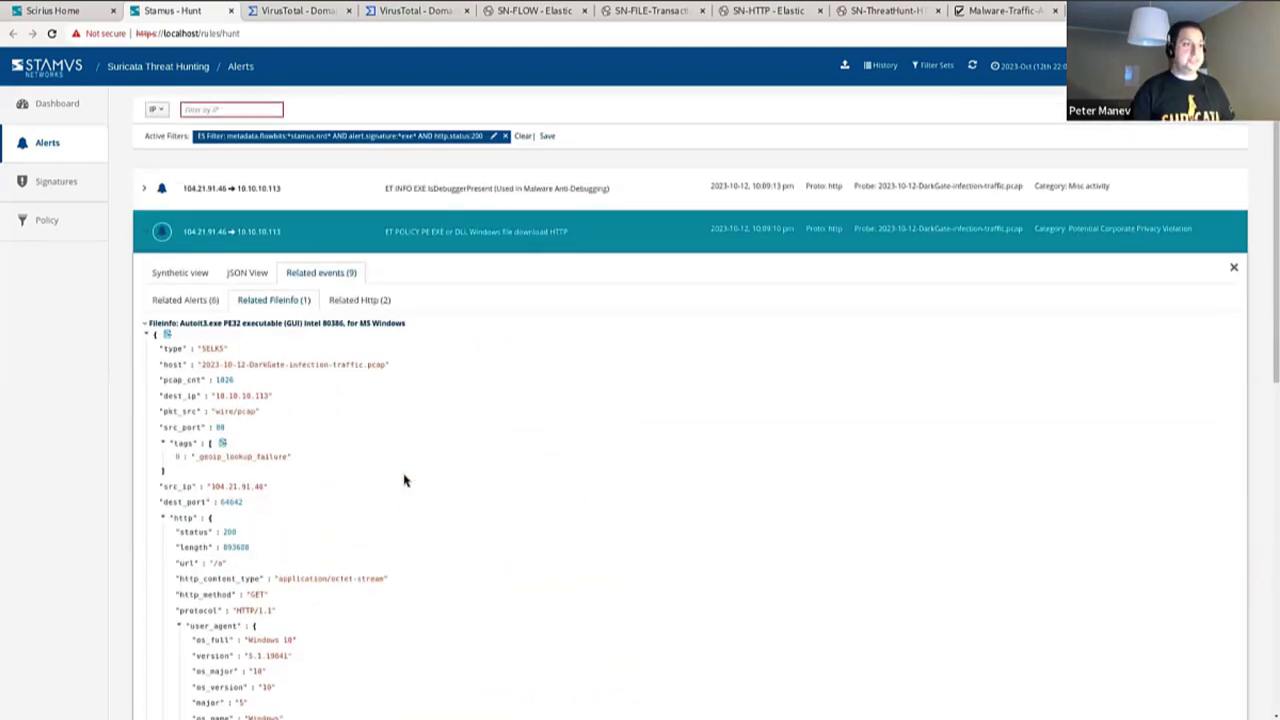
Step: Expand the related HTTP GET record for /gdlxsh, review its response headers and user agent, highlight its metadata flowbits, and collapse the alert
left_click(355, 300)
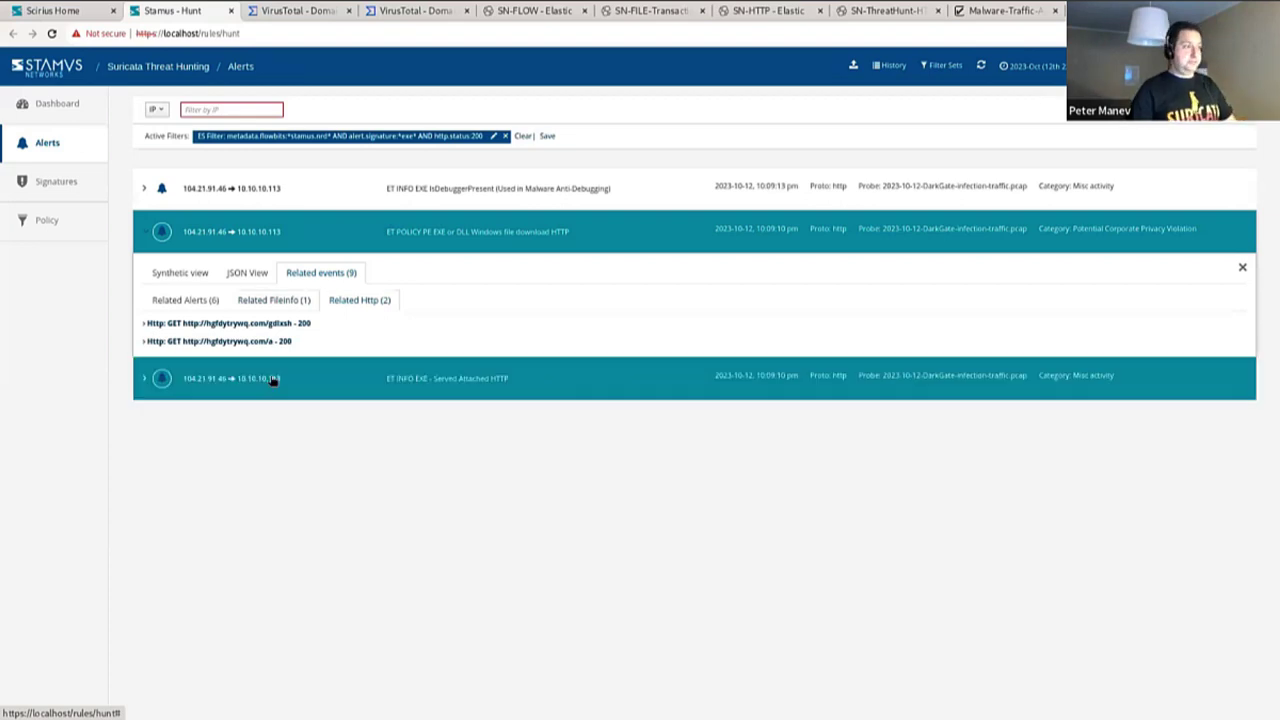
left_click(269, 341)
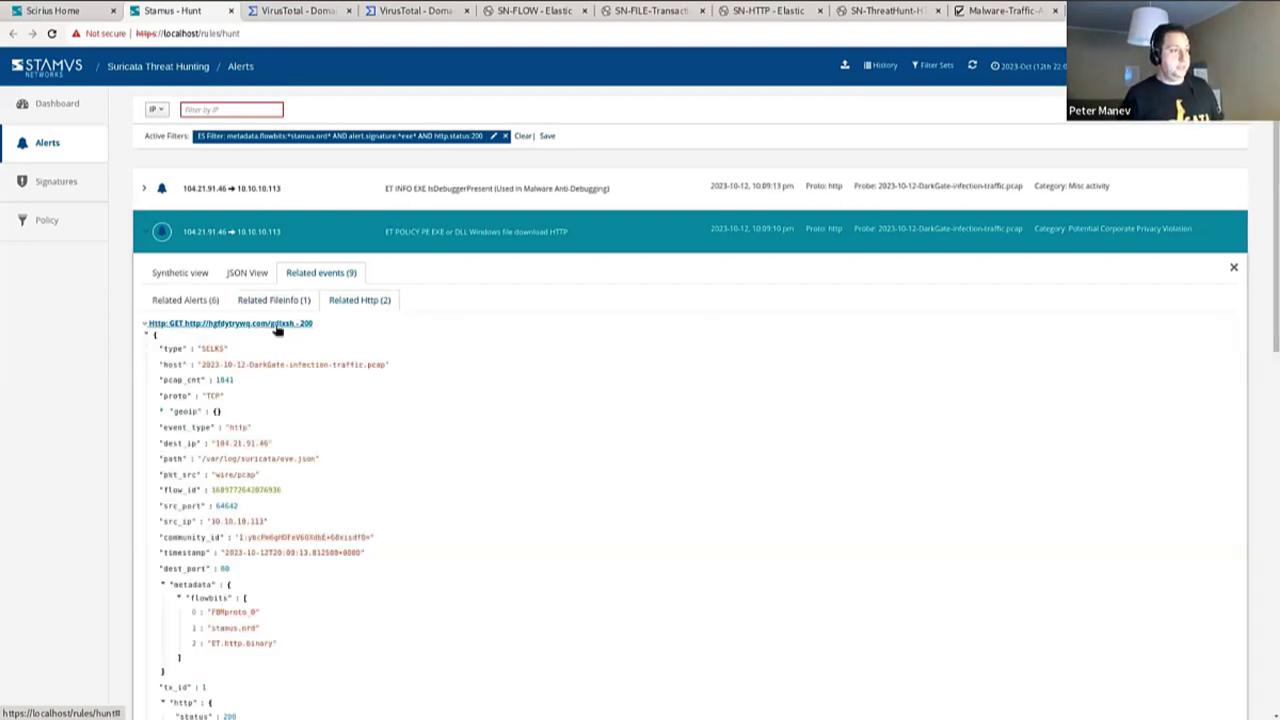
scroll(396, 404, "down", 4)
scroll(396, 404, "down", 3)
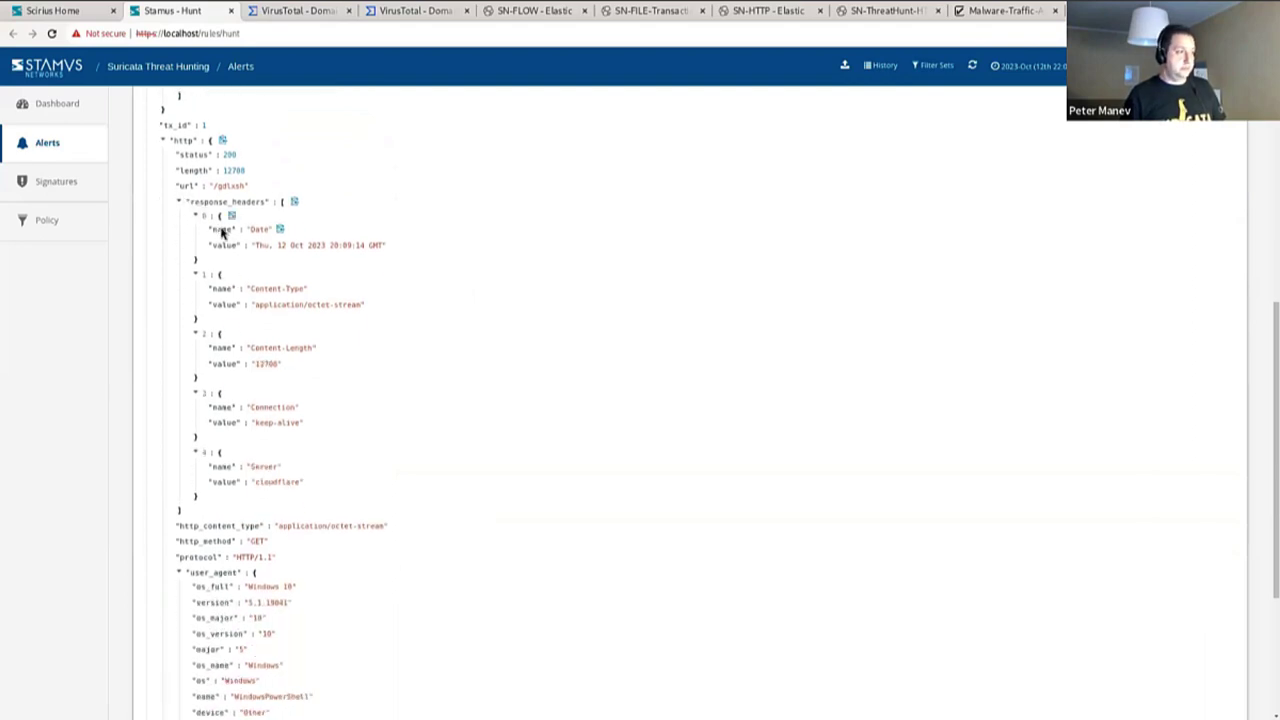
scroll(306, 406, "down", 2)
scroll(307, 409, "down", 1)
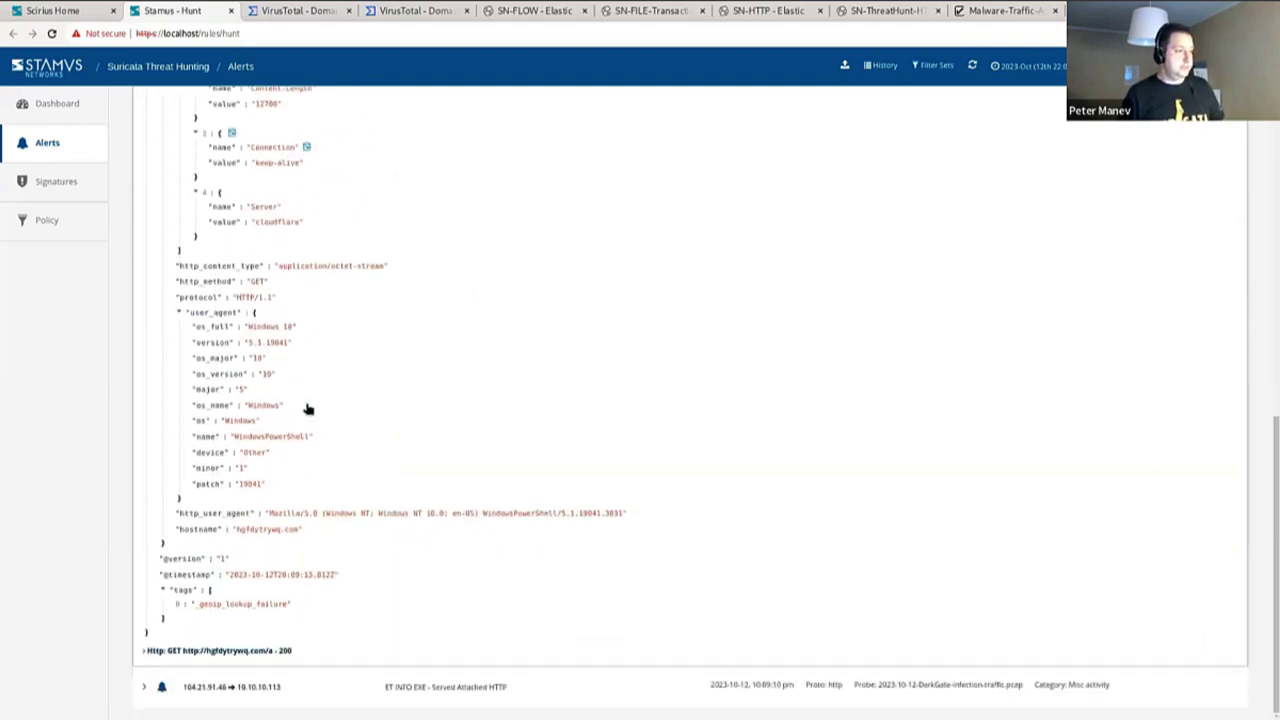
scroll(277, 571, "up", 6)
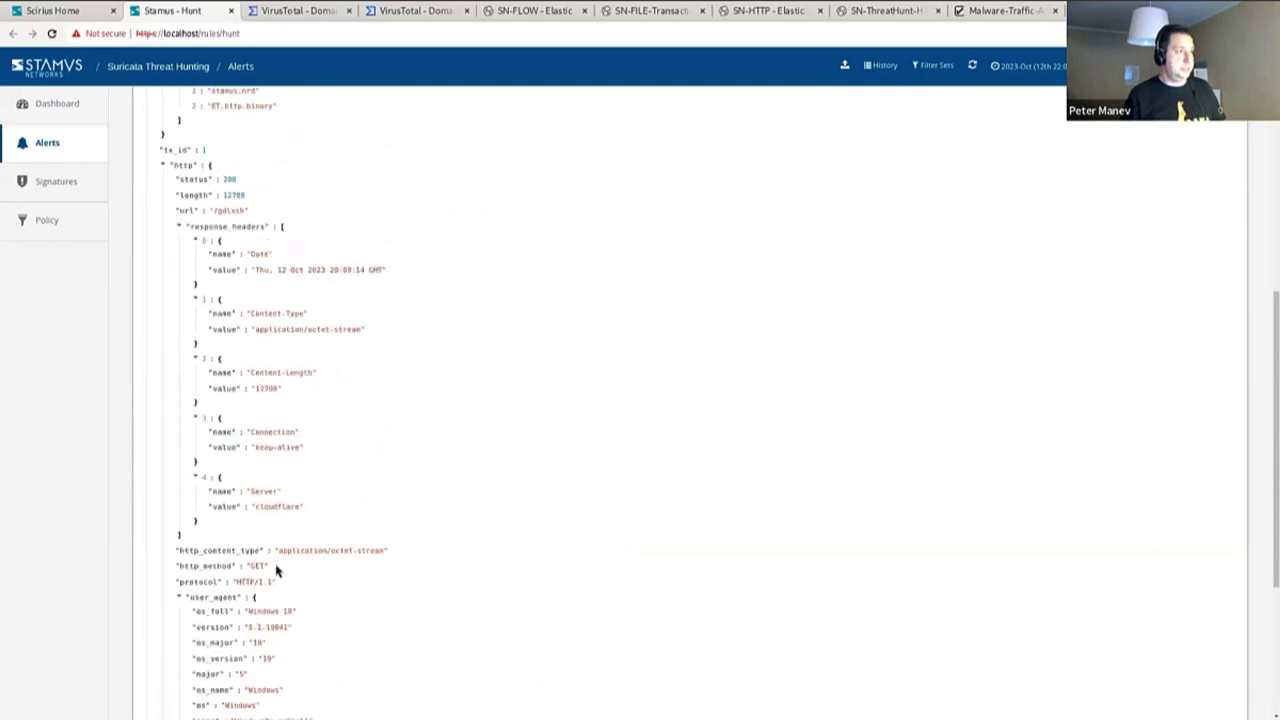
left_click_drag(310, 281, 166, 198)
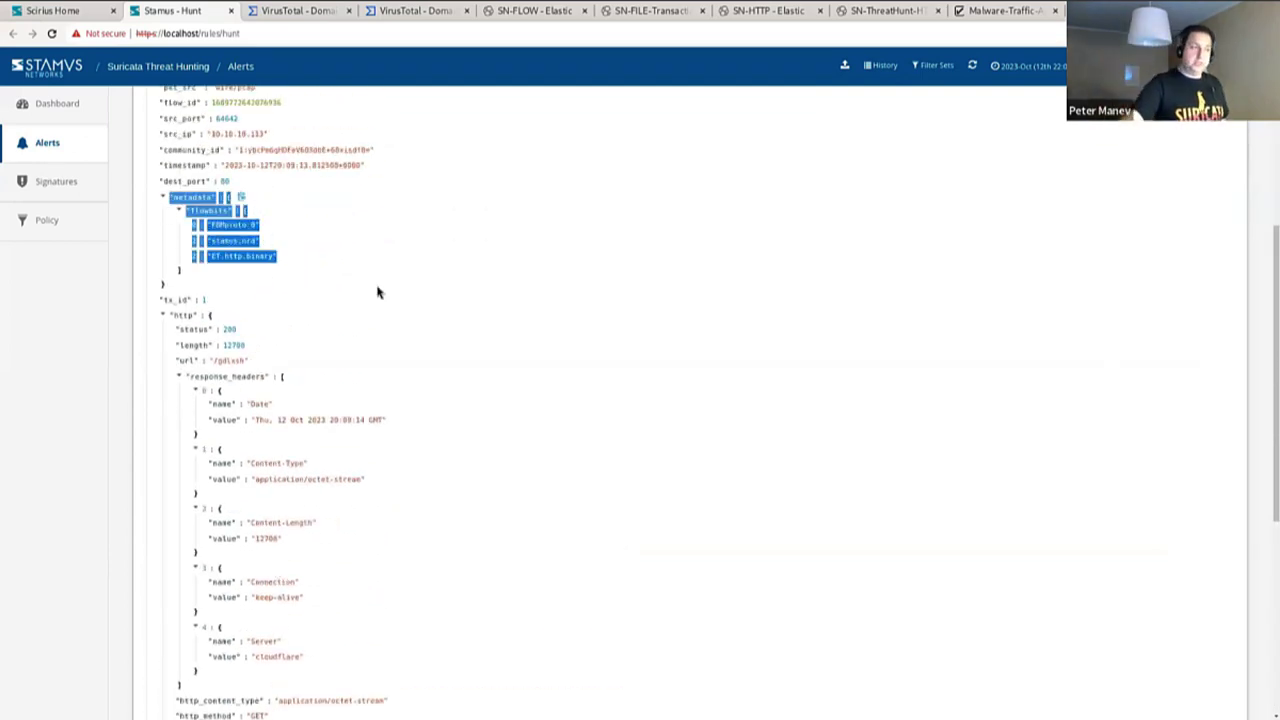
scroll(426, 303, "up", 5)
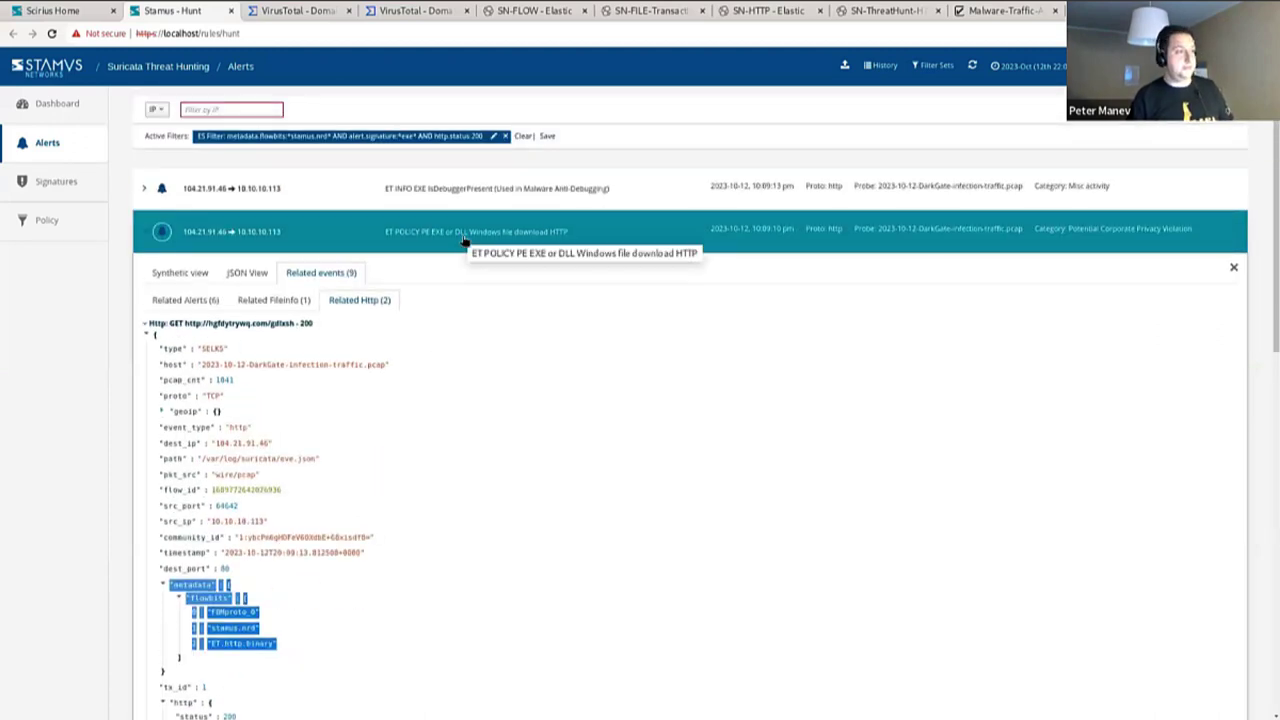
left_click(463, 240)
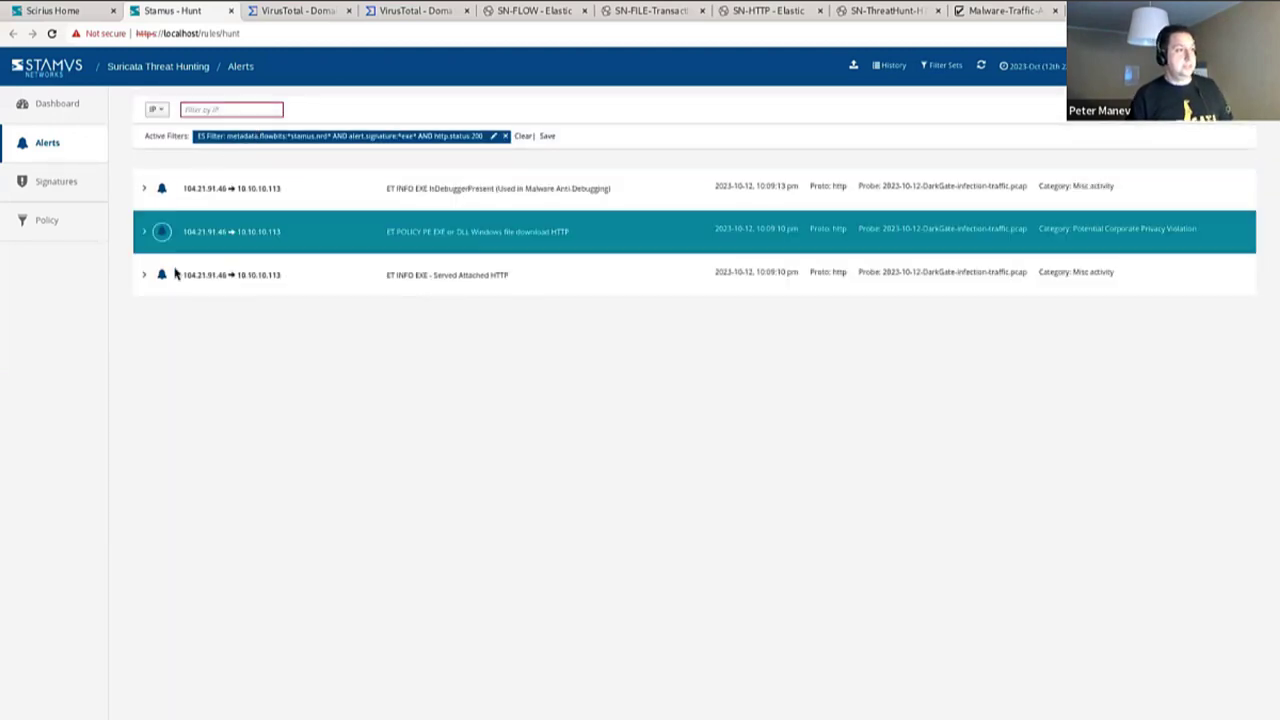
Step: Return to the dashboard and close both VirusTotal browser tabs
left_click(40, 113)
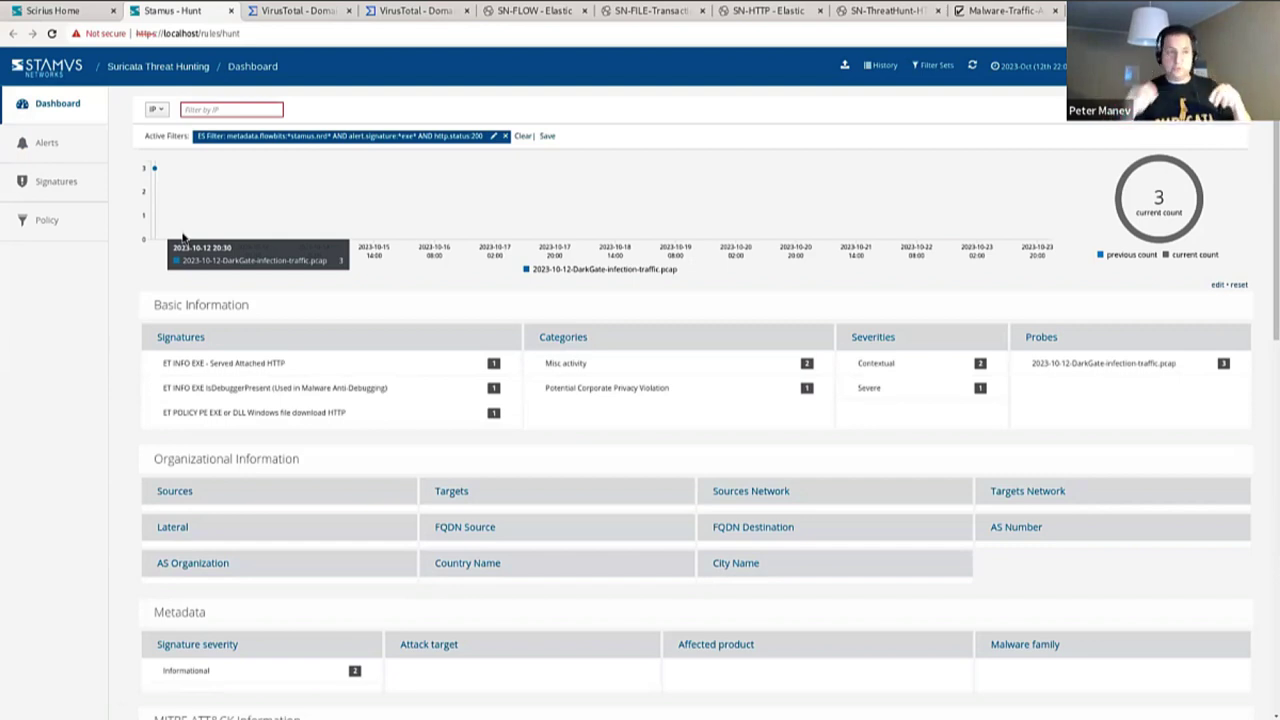
left_click(347, 10)
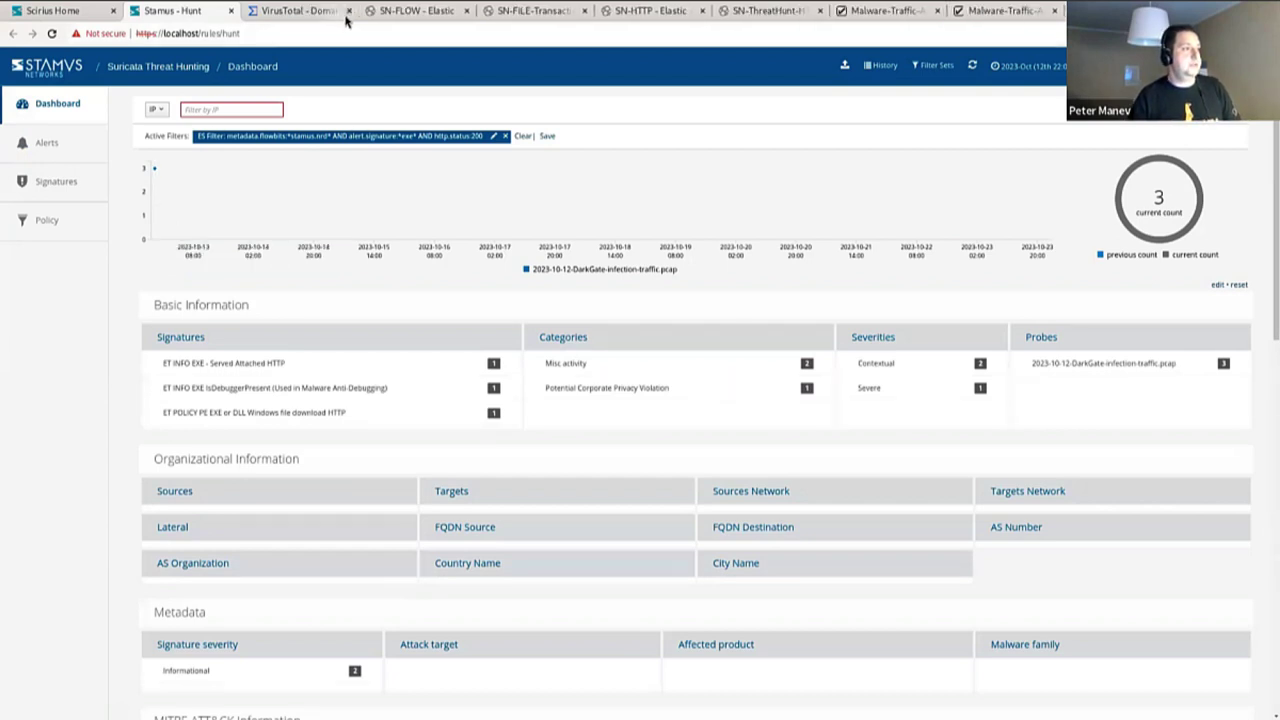
middle_click(348, 12)
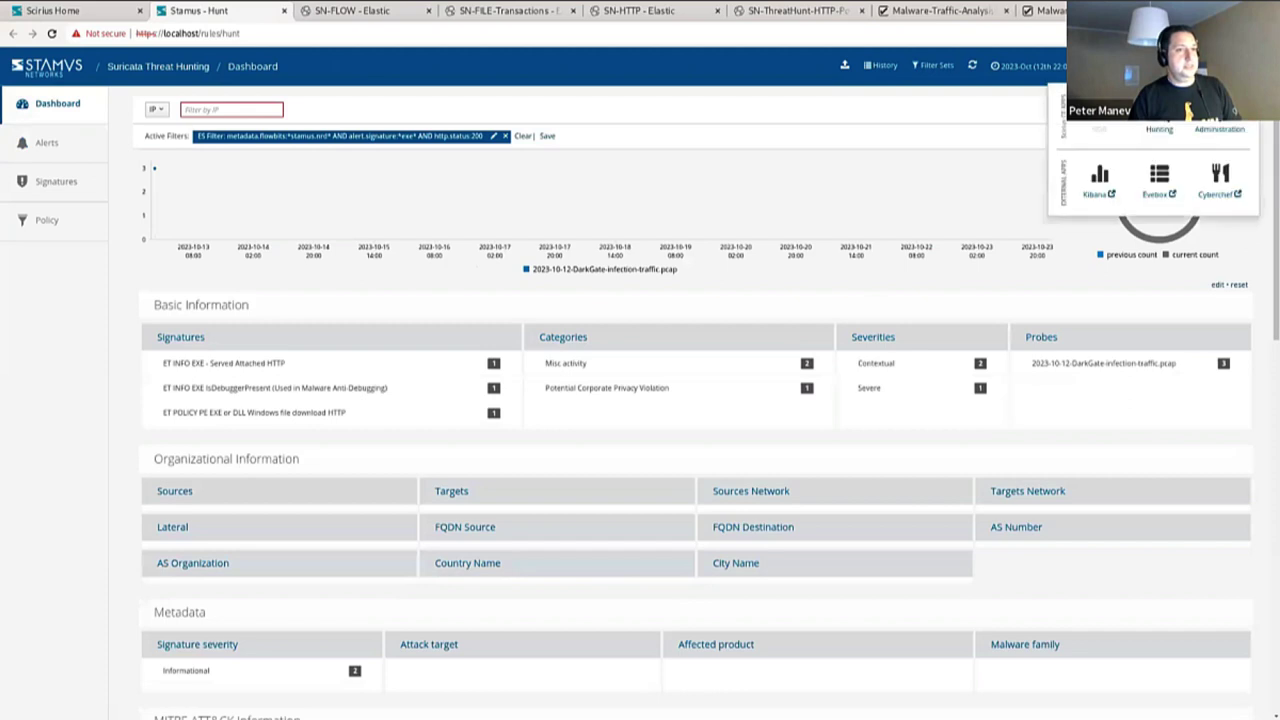
Step: Switch to Kibana, search its dashboards for "flow", and open the SN-FLOW dashboard
left_click(1100, 180)
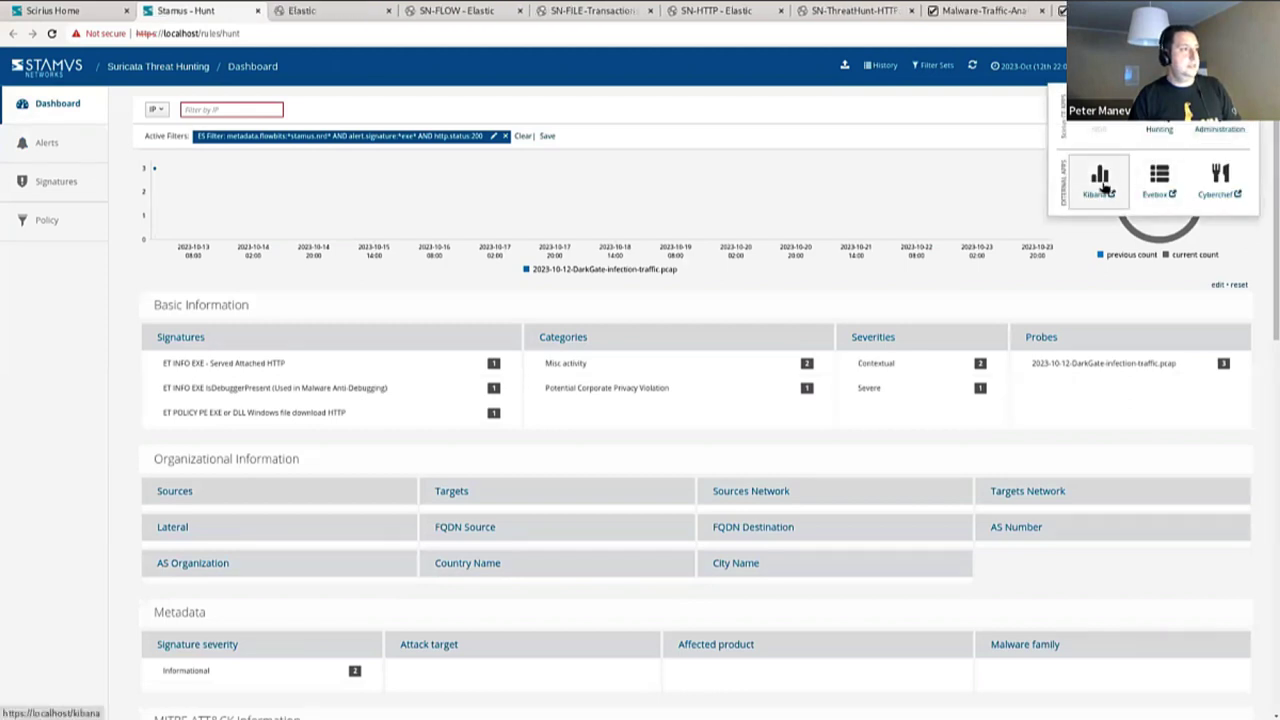
left_click(310, 11)
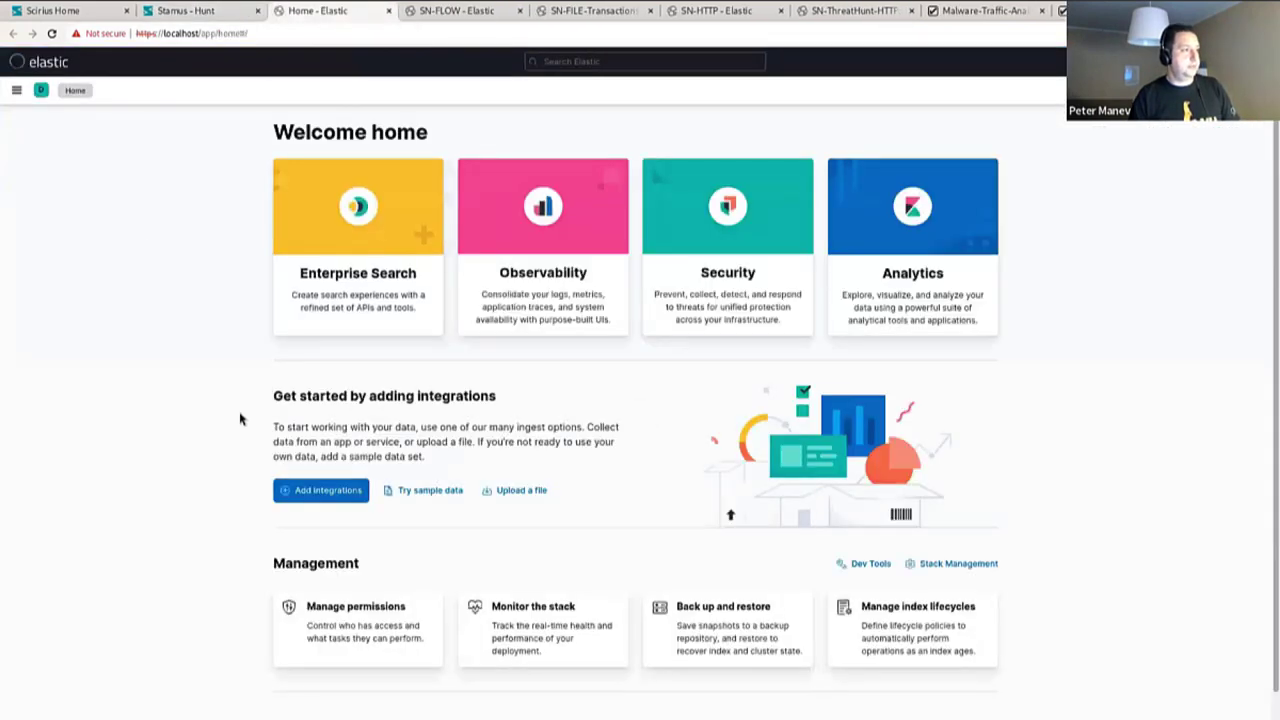
left_click(17, 91)
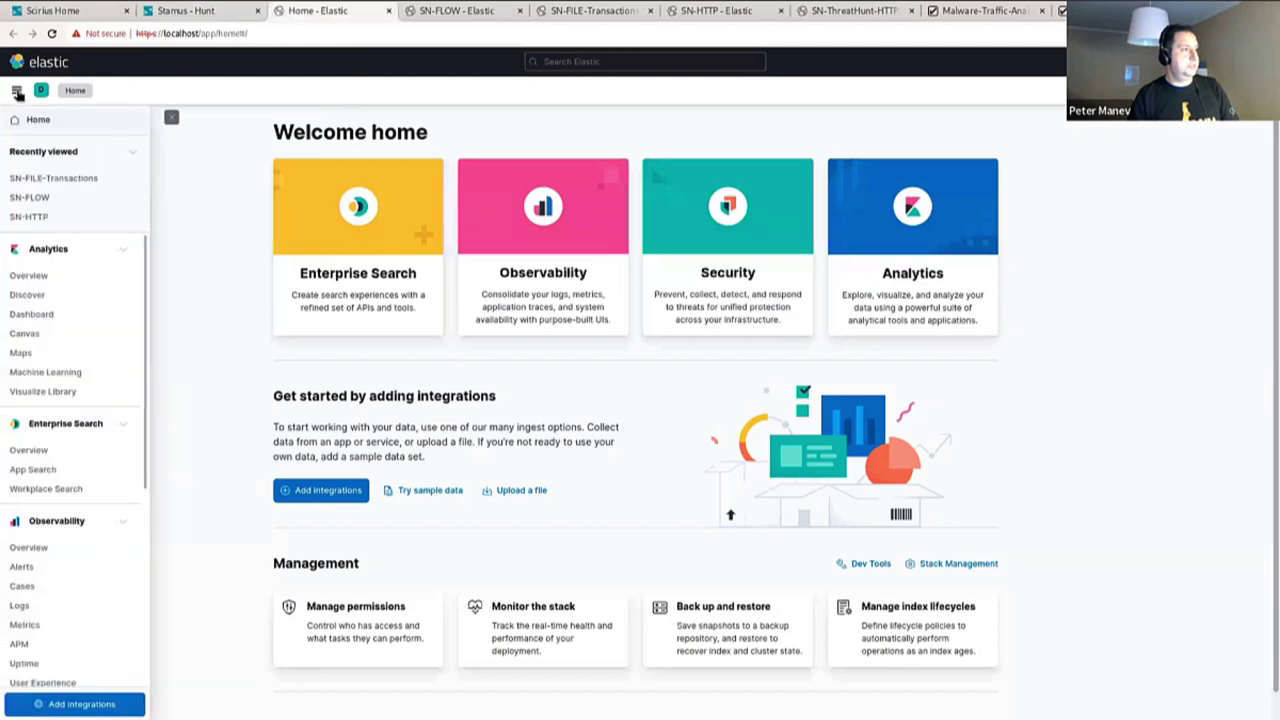
left_click(31, 314)
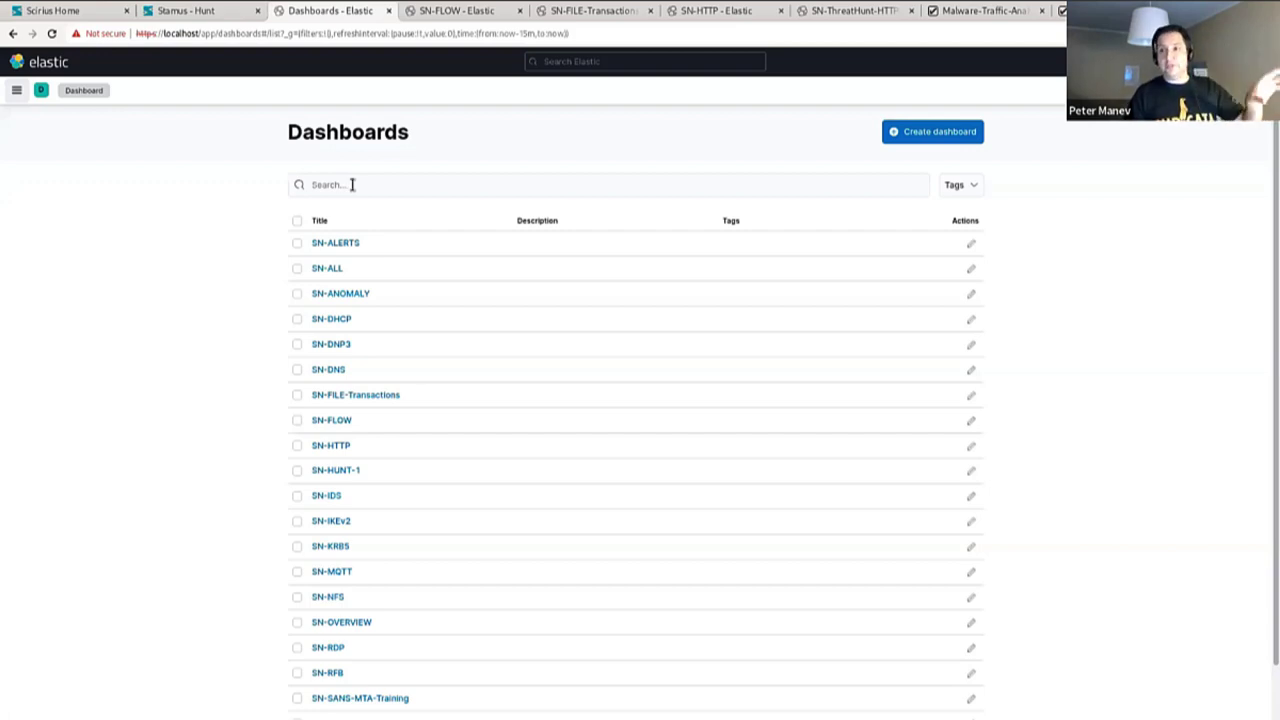
left_click(352, 184)
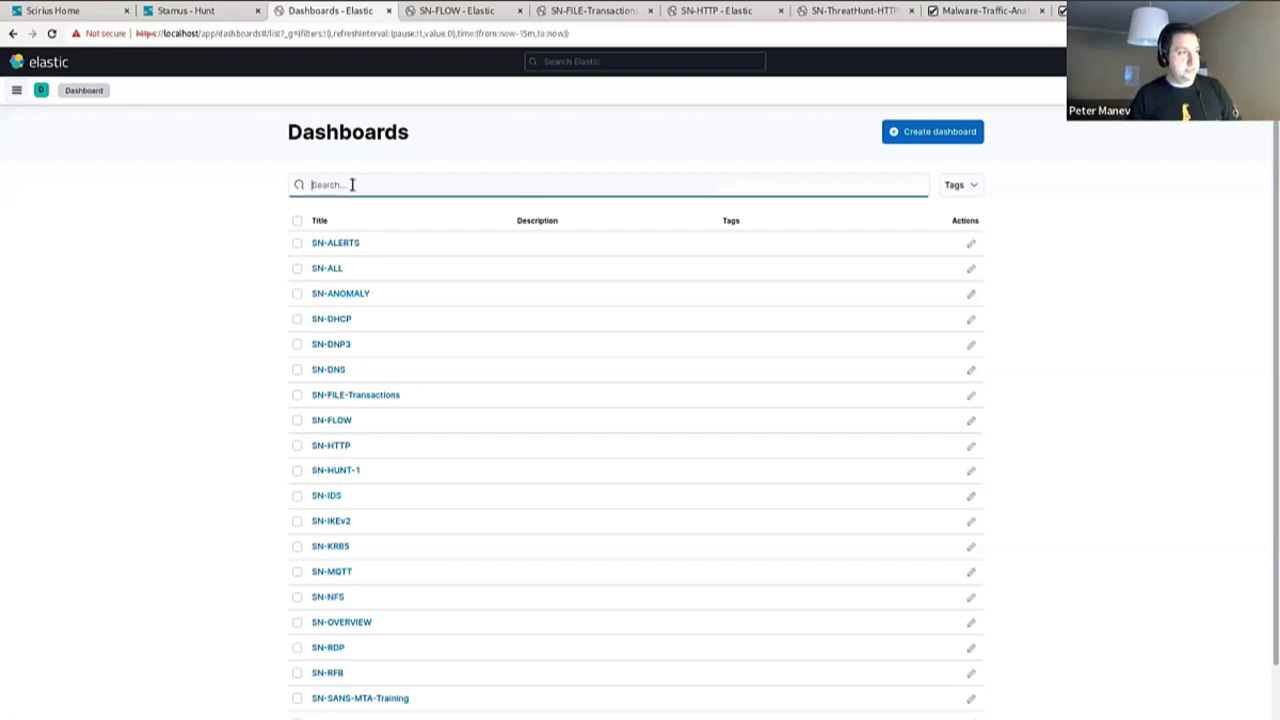
type("flow")
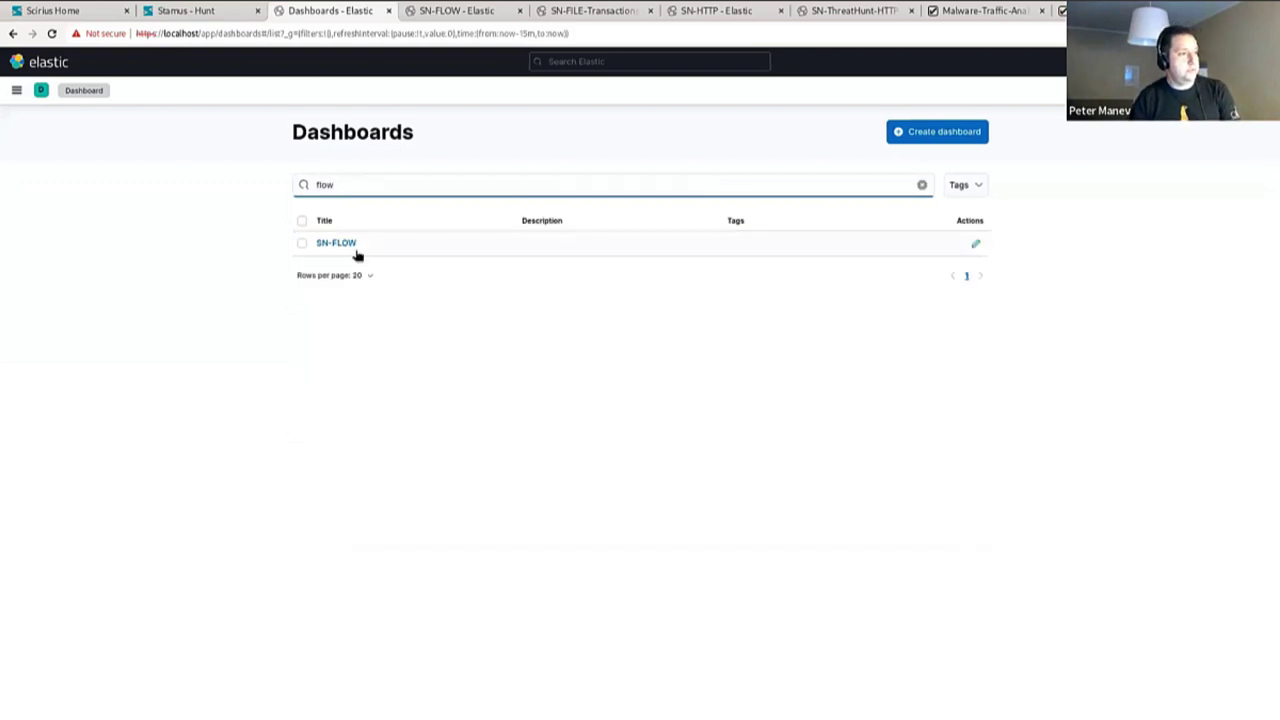
left_click(337, 243)
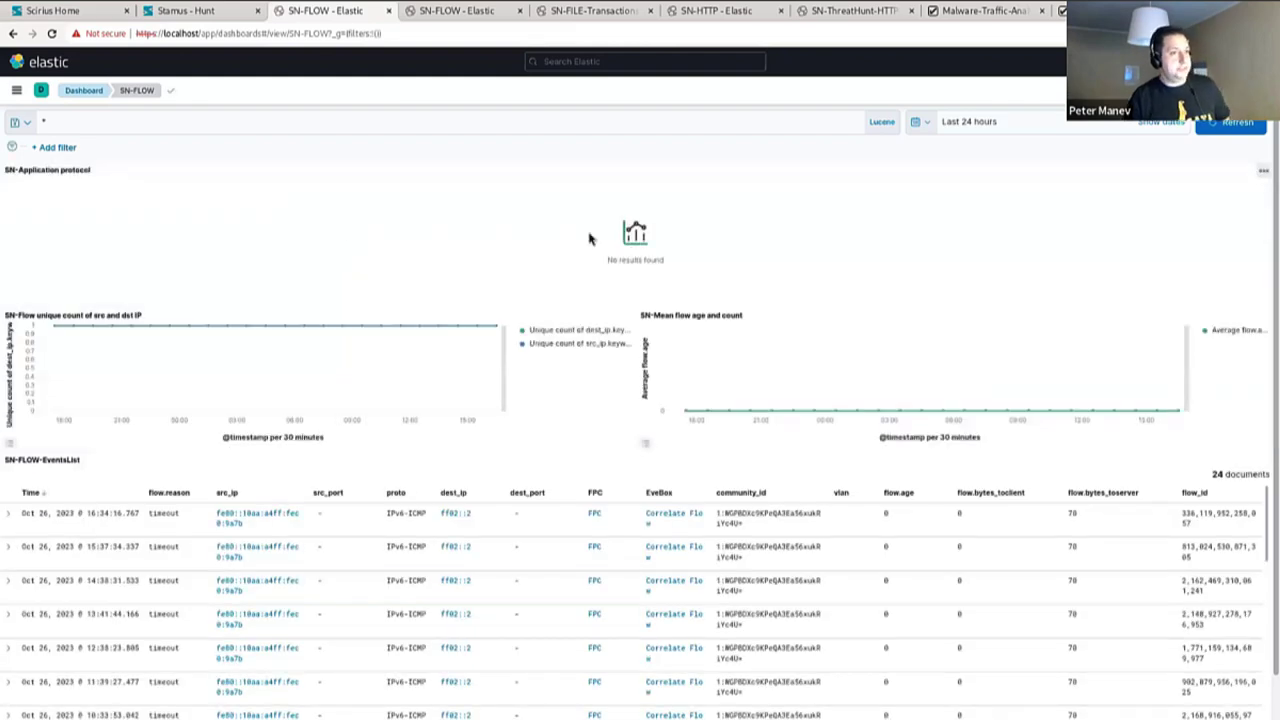
Step: Set the SN-FLOW dashboard's time range to start 3 weeks ago and update the results
left_click(973, 128)
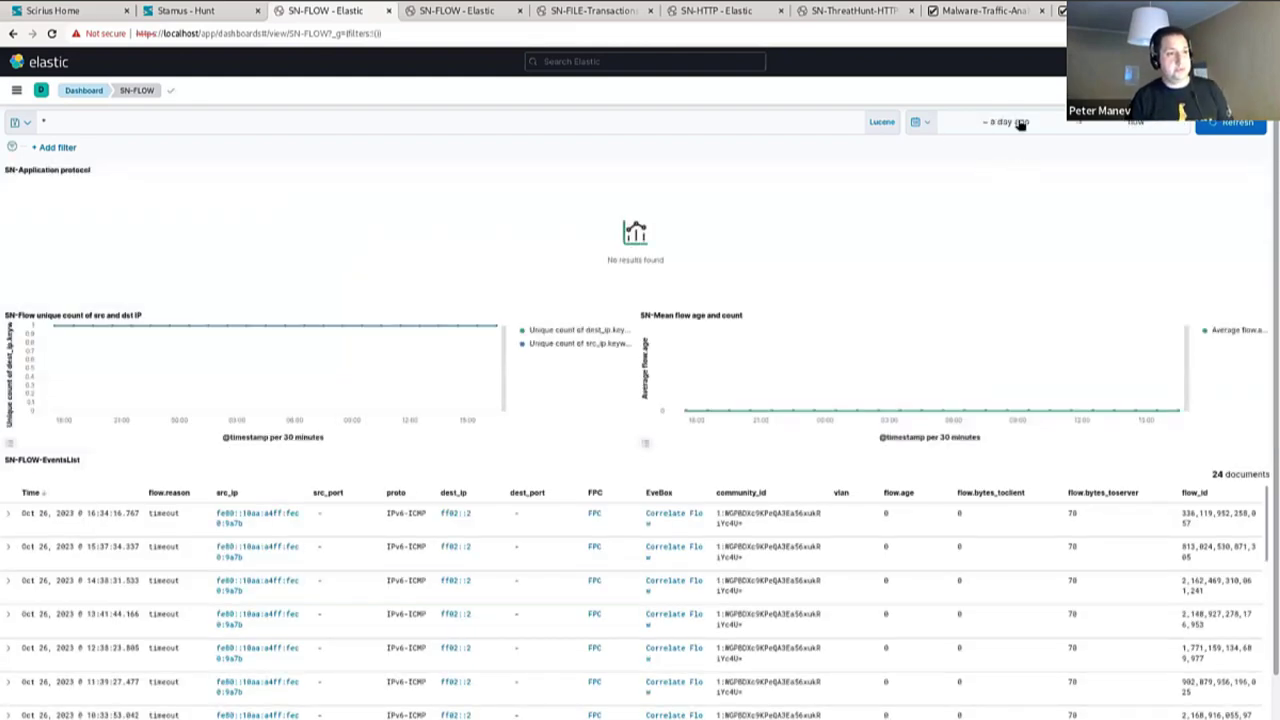
left_click(1018, 123)
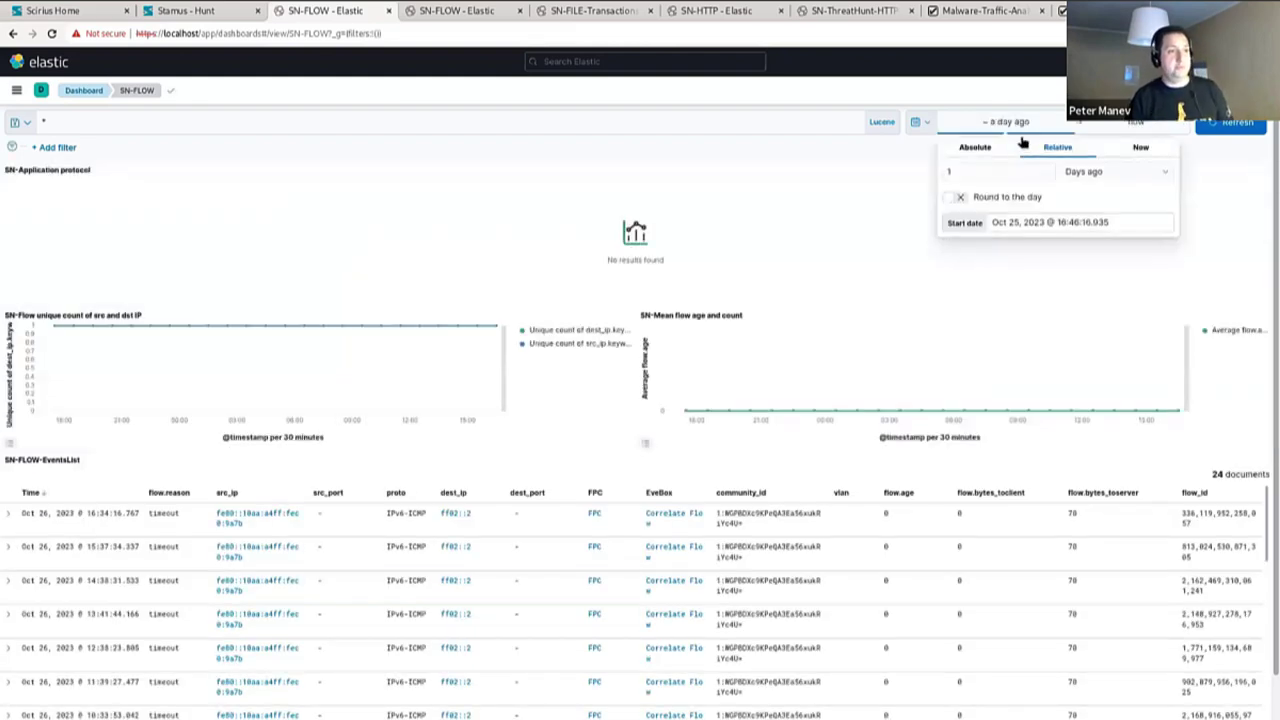
left_click(1078, 172)
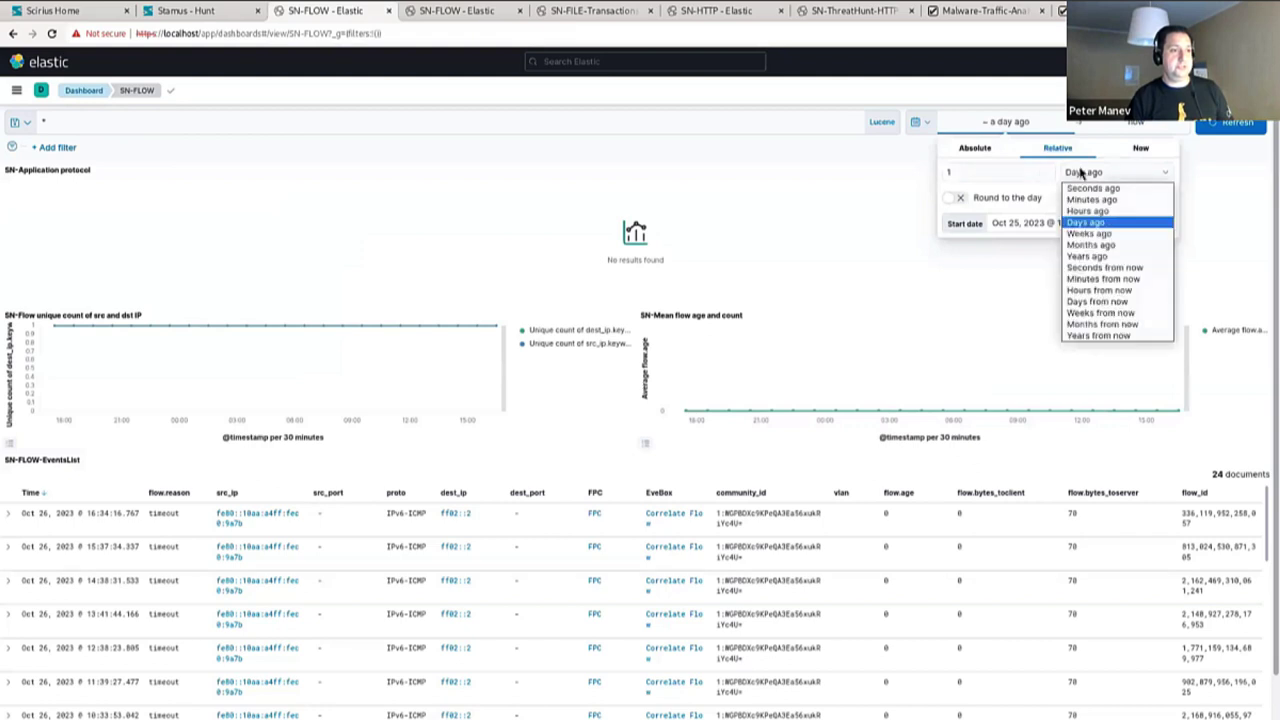
left_click(1087, 233)
left_click(1046, 170)
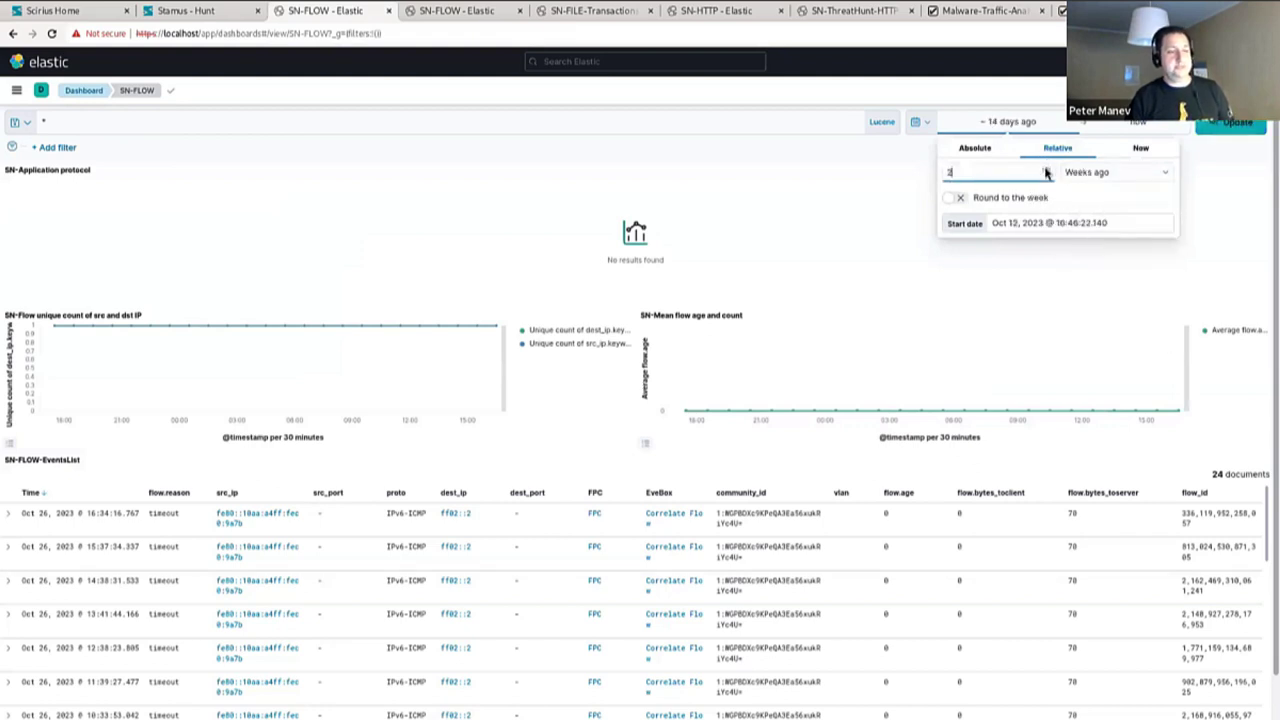
left_click(1046, 170)
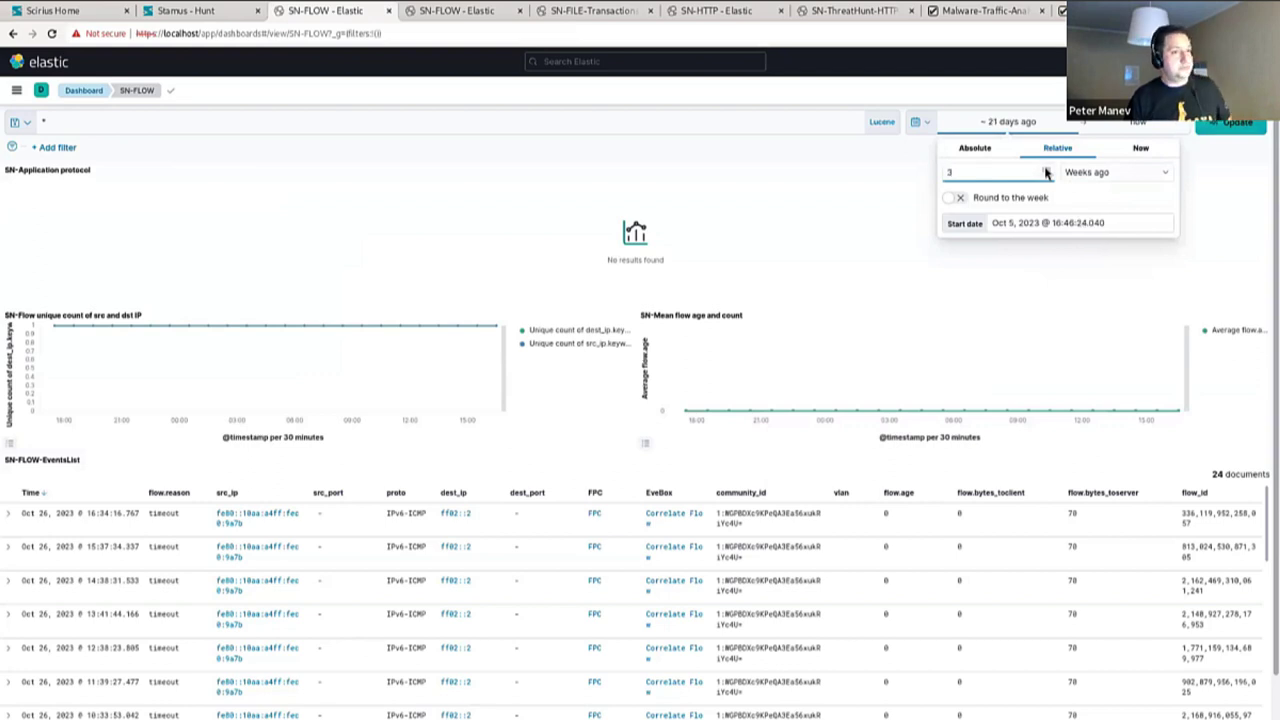
left_click(1222, 128)
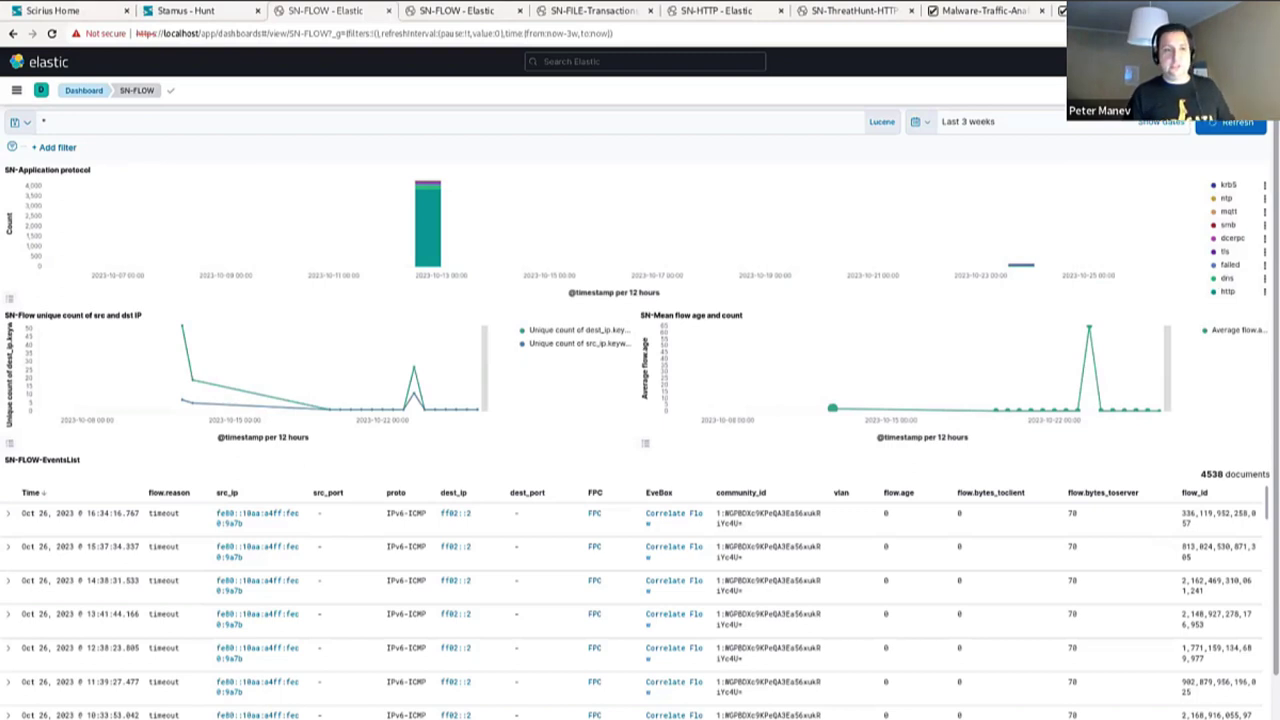
Step: Filter the flow events with the query event_type:flow AND metadata.flowbits:stamus.nrd AND app_proto.keyword:http AND flow.bytes_toclient:>100000
left_click(520, 118)
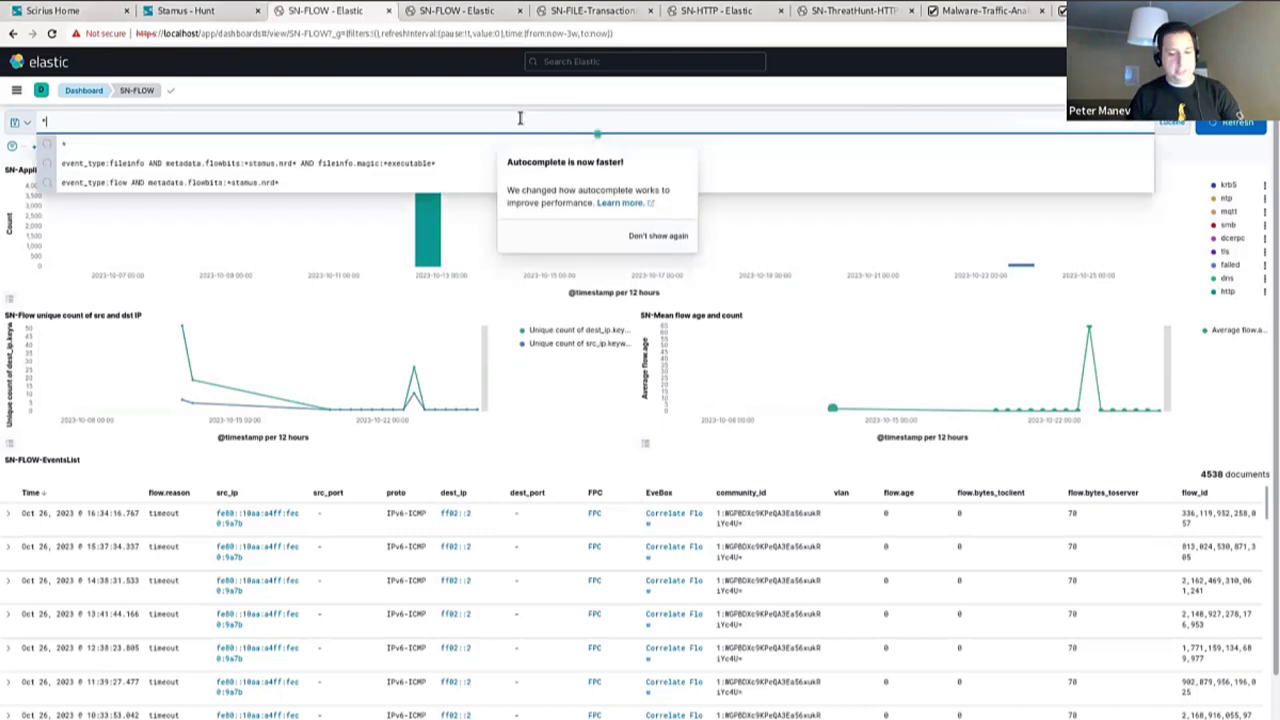
type("event_type:flow AND metadata.flowbits:status.nrd AND app_proto.keyword:http AND flow.bytes_toclient:>100000")
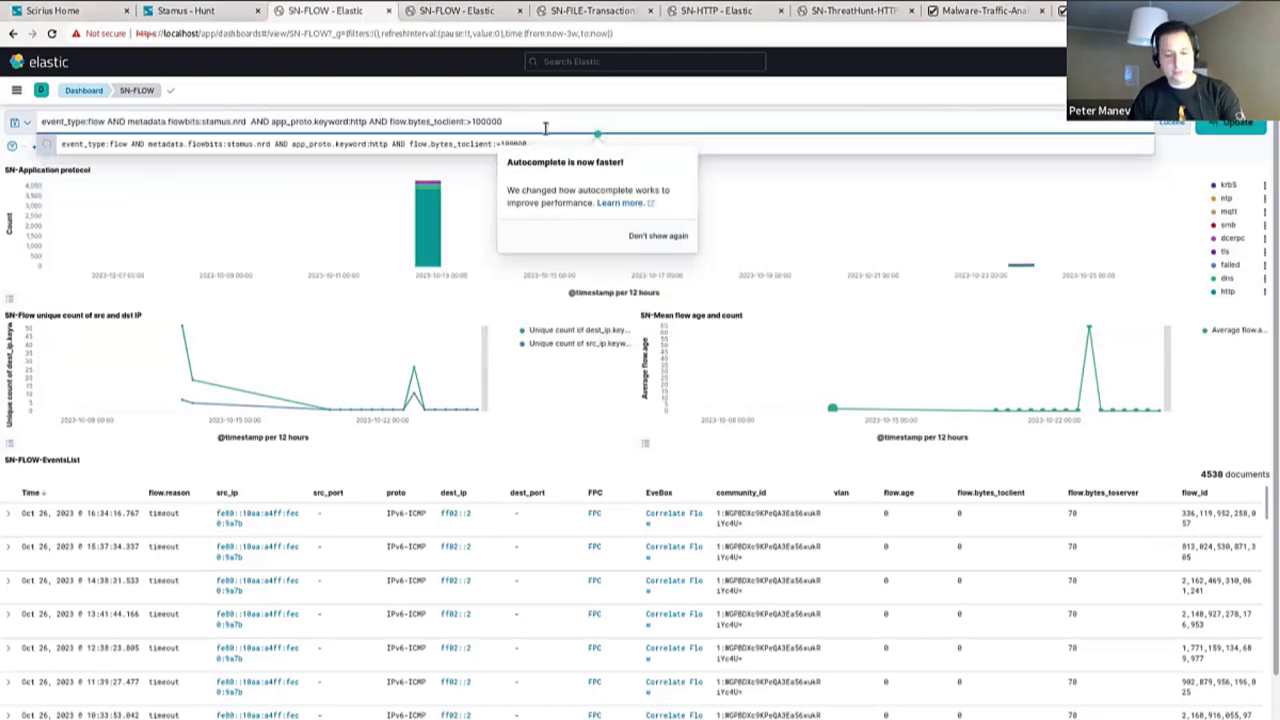
key("Return")
left_click(1172, 147)
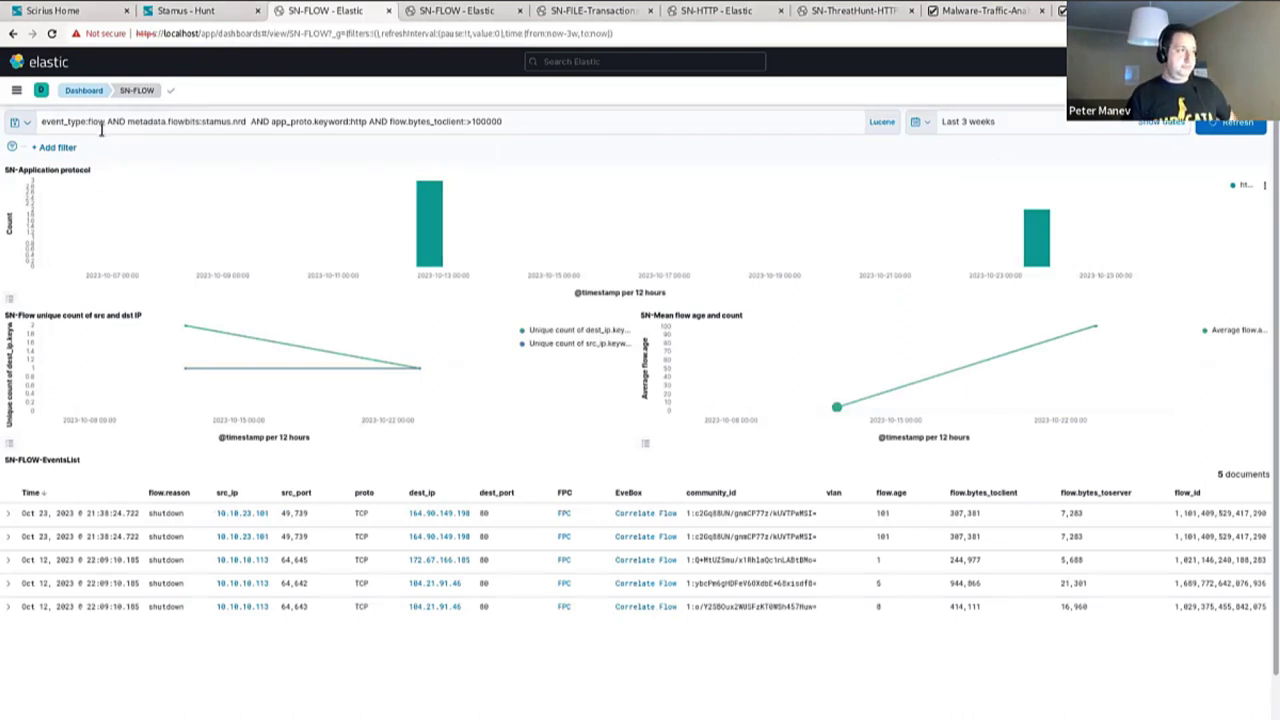
left_click(243, 121)
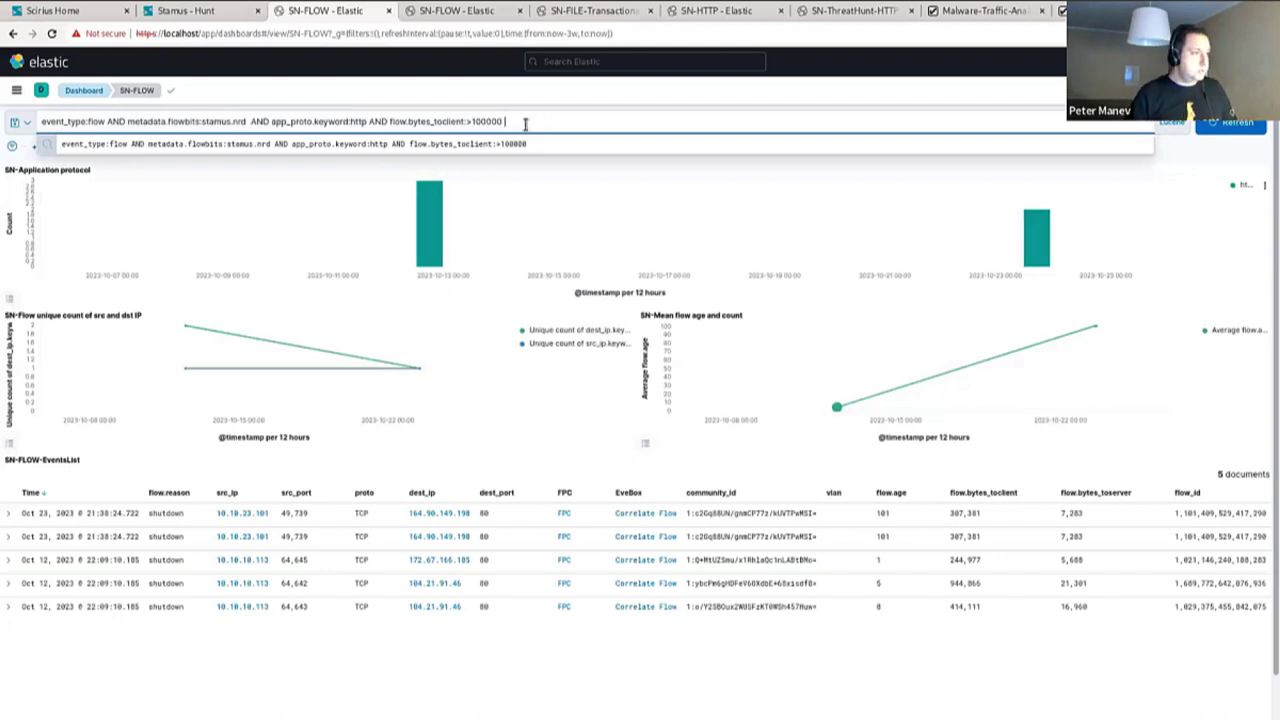
left_click(1186, 160)
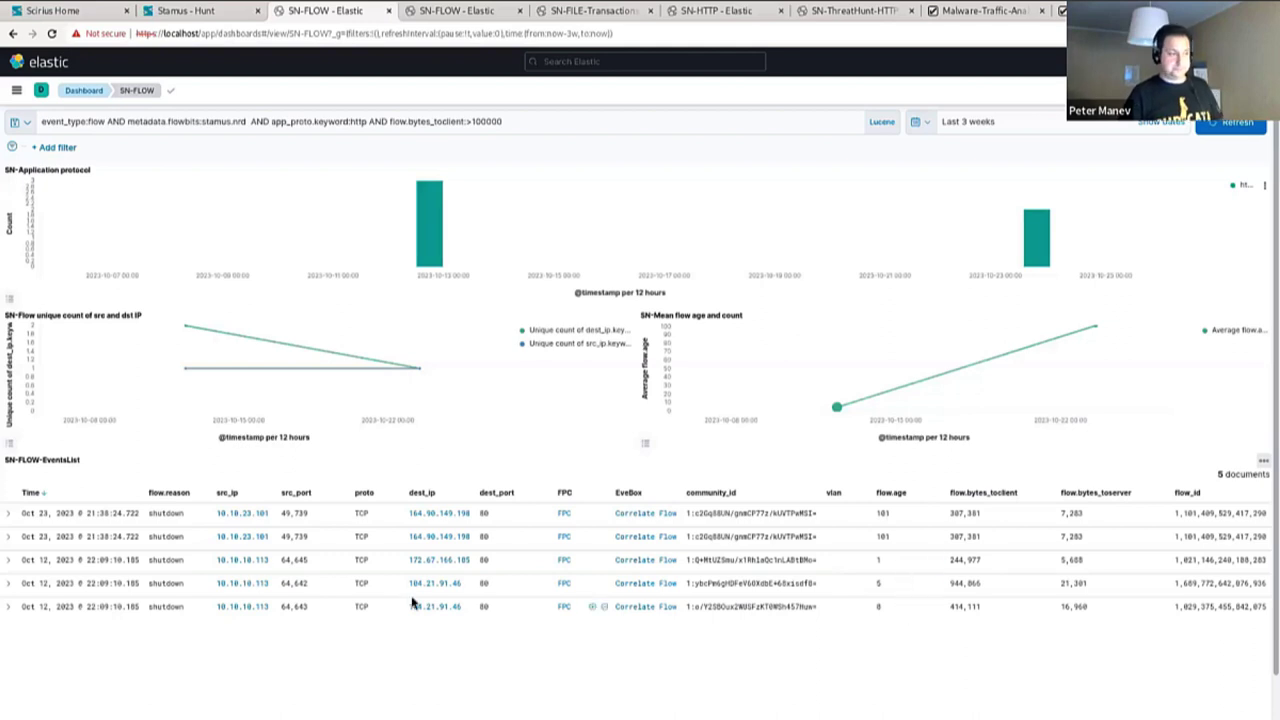
Step: Expand the first flow event, examine its connection and byte fields, and open its correlated flow events in EveBox
left_click(8, 514)
scroll(428, 592, "down", 5)
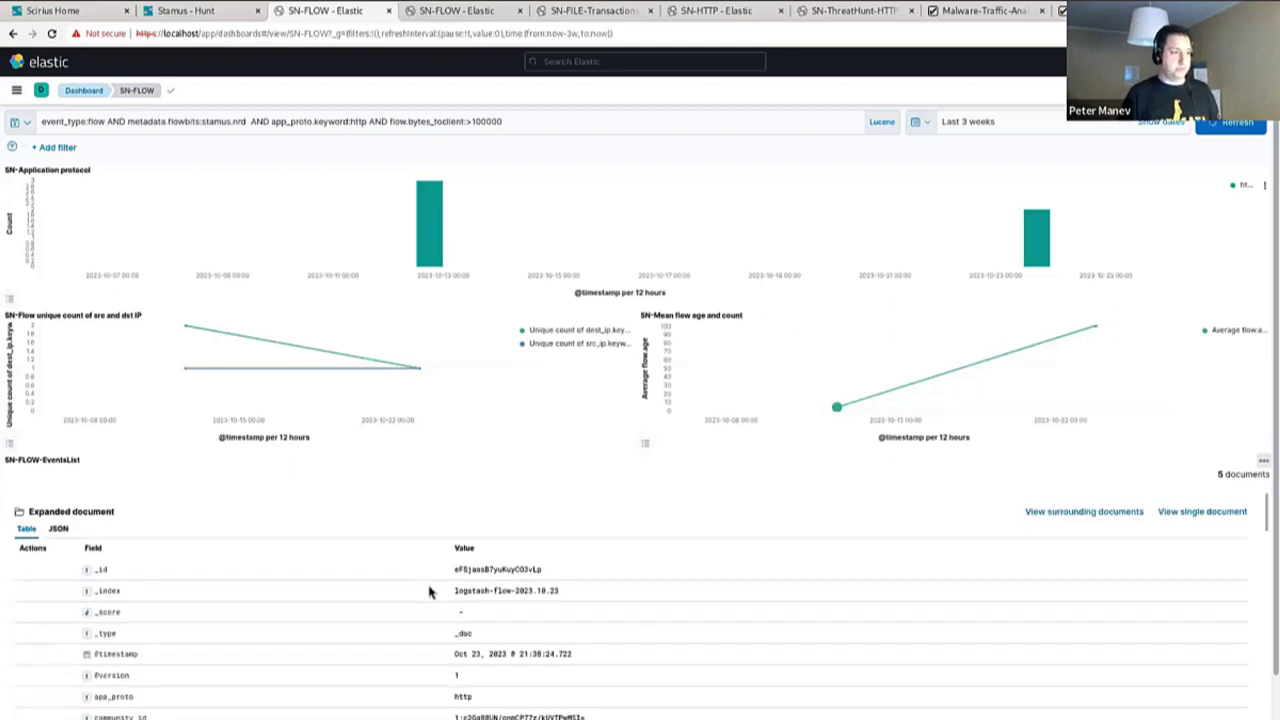
scroll(428, 592, "up", 4)
scroll(428, 592, "down", 1)
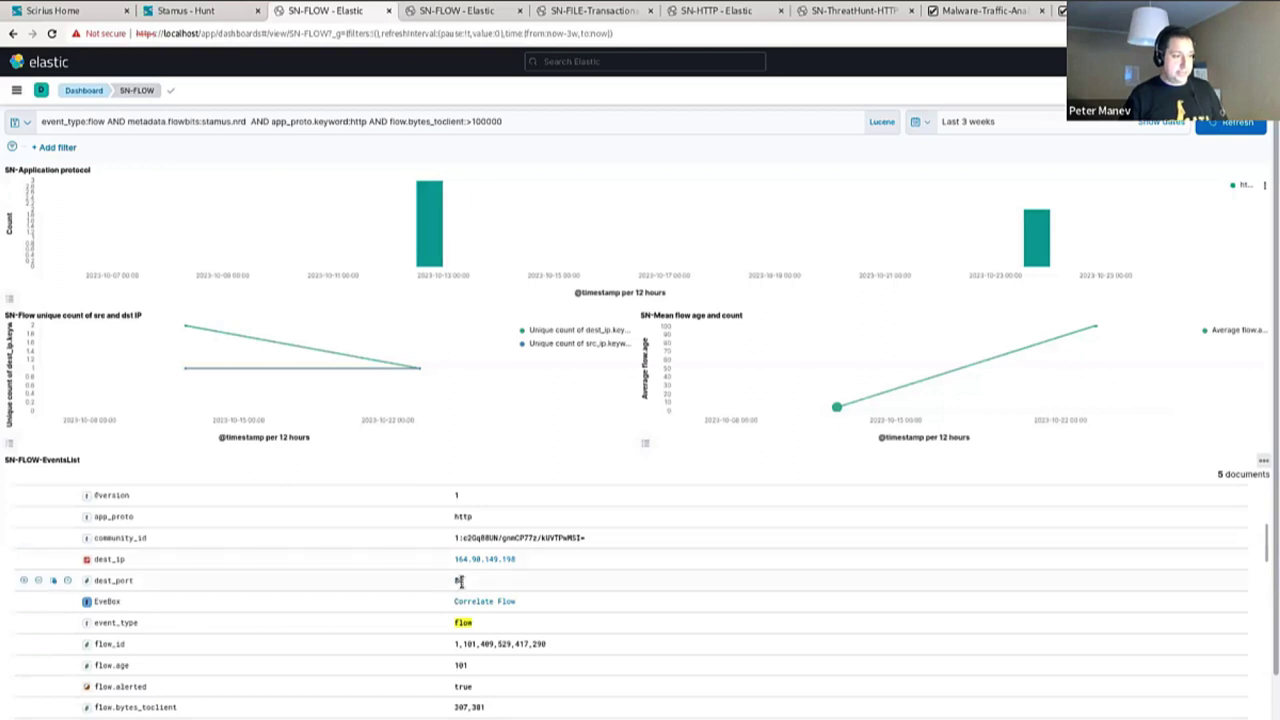
scroll(557, 614, "down", 3)
scroll(557, 614, "up", 2)
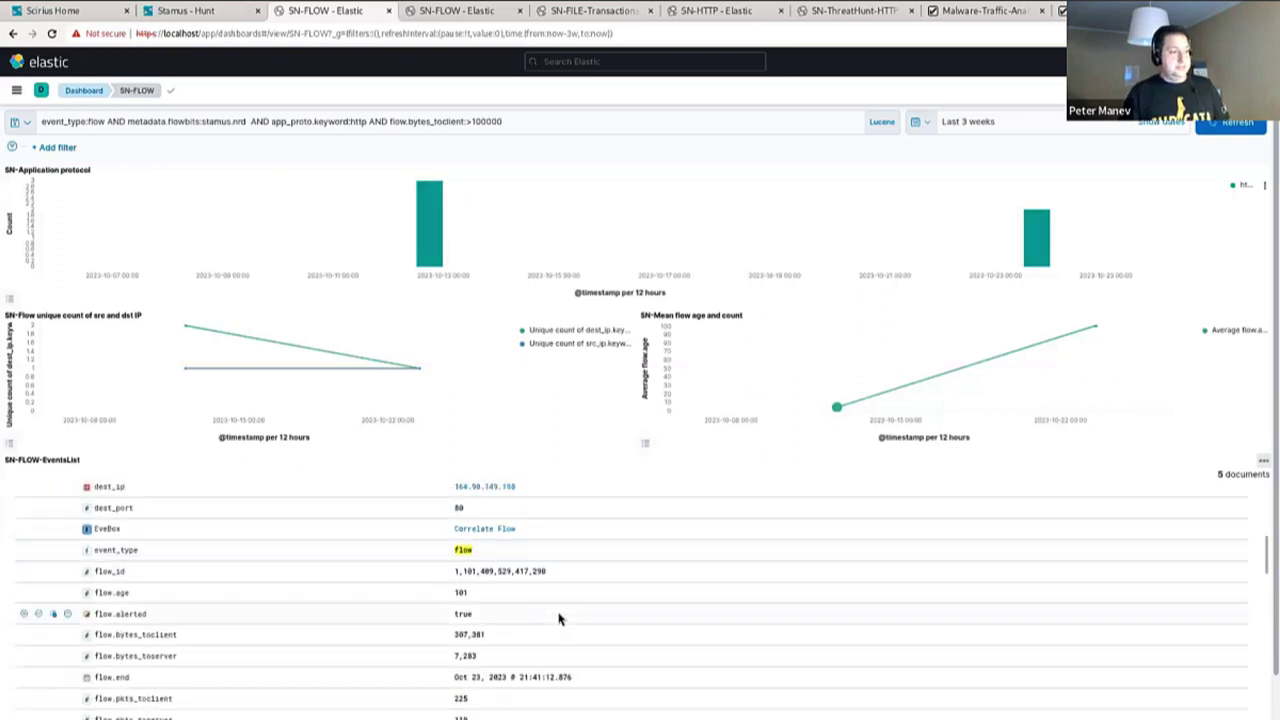
left_click(500, 531)
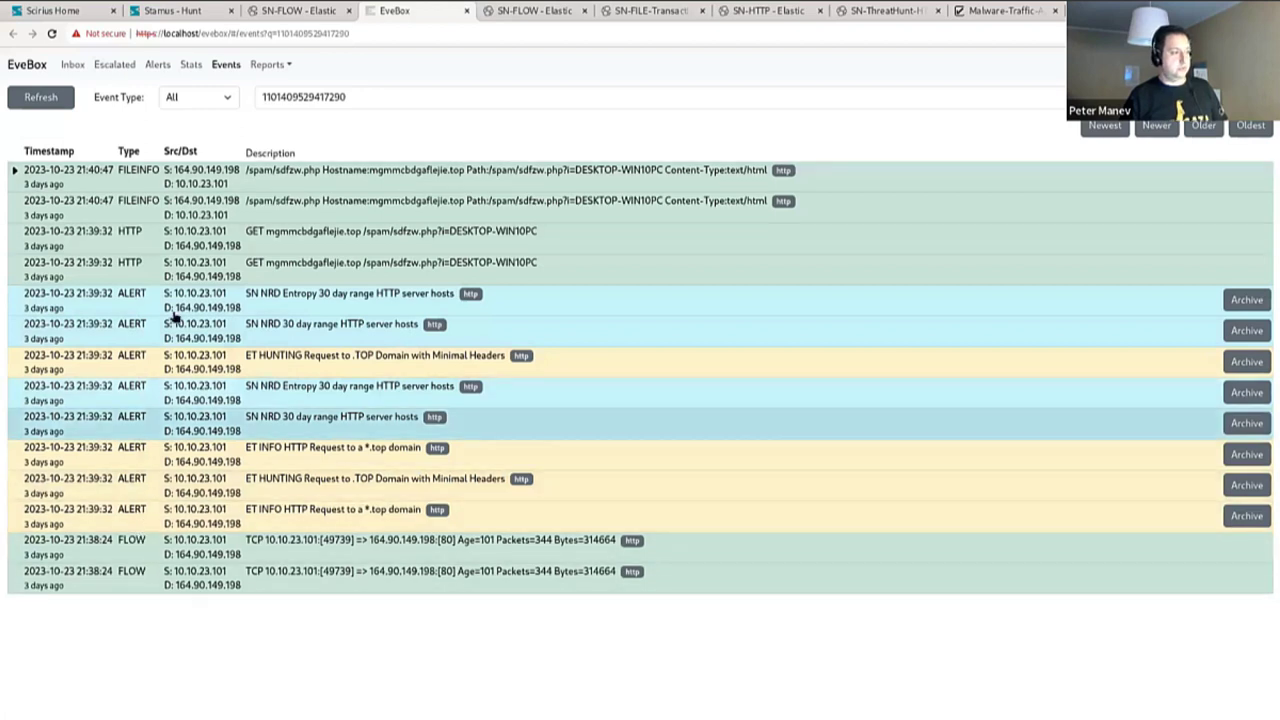
Step: Return to the filtered SN-FLOW dashboard in Kibana and read the expanded event's remaining fields, including the host capture and metadata flowbits
left_click(282, 16)
scroll(271, 466, "down", 2)
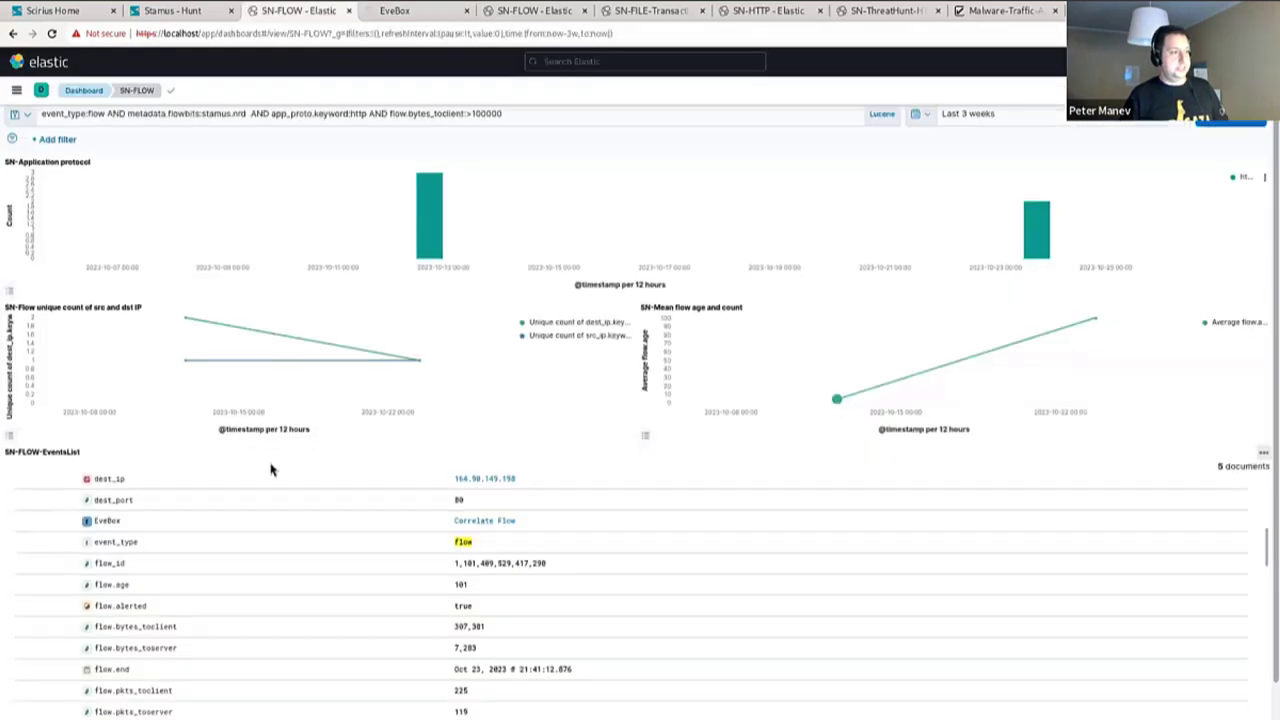
scroll(517, 520, "down", 8)
scroll(519, 523, "down", 5)
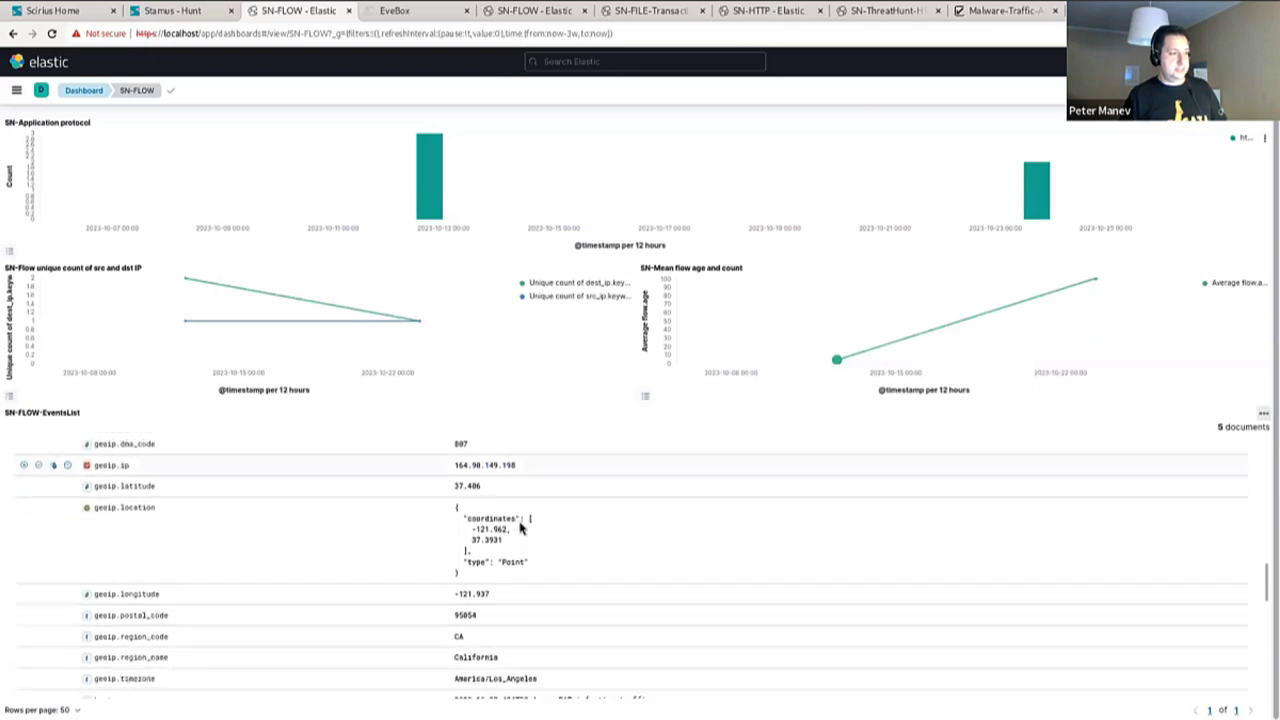
scroll(491, 546, "up", 2)
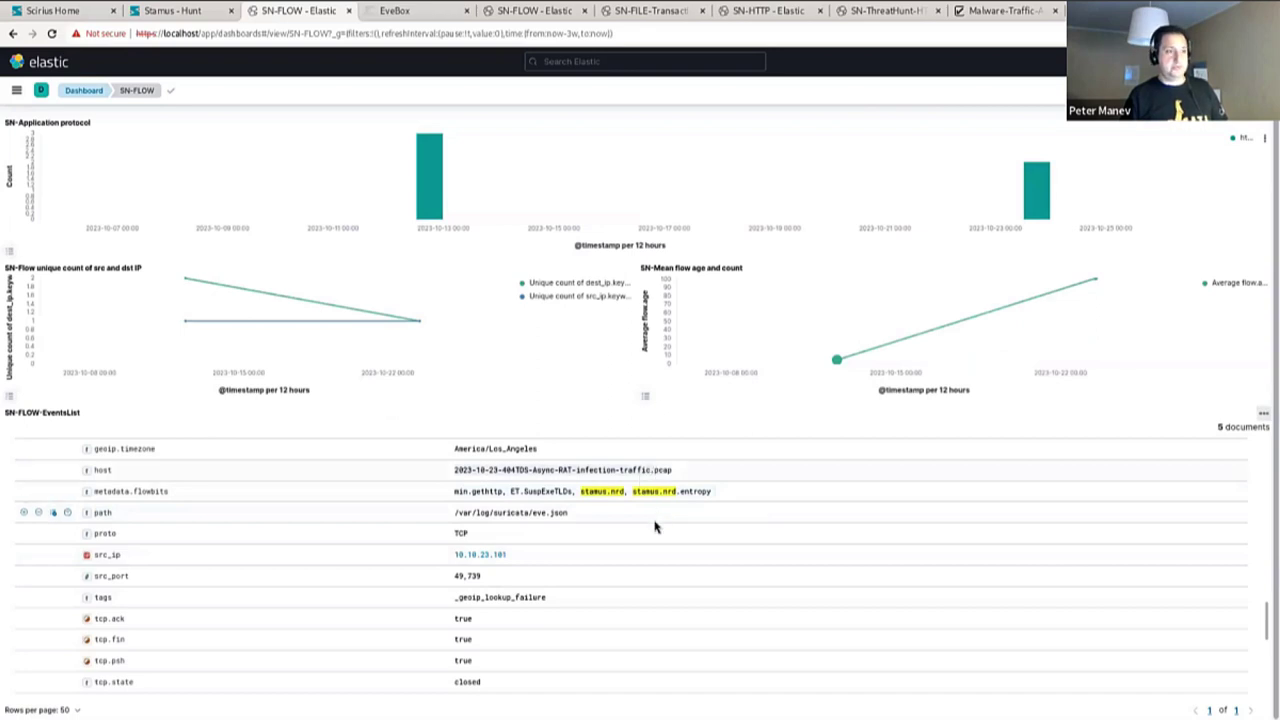
scroll(654, 526, "down", 5)
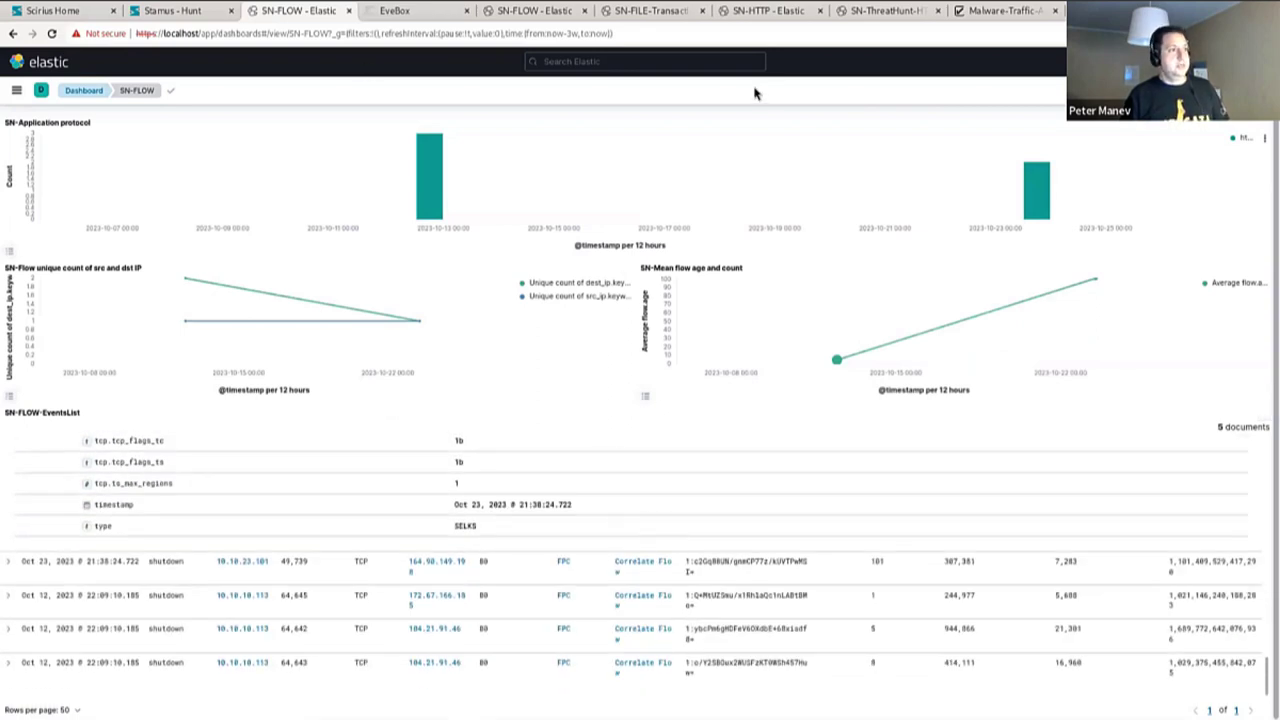
Step: Filter the SN-FILE-Transactions dashboard with the query event_type:fileinfo AND metadata.flowbits:*stamus.nrd* AND fileinfo.magic:*executable*
left_click(655, 11)
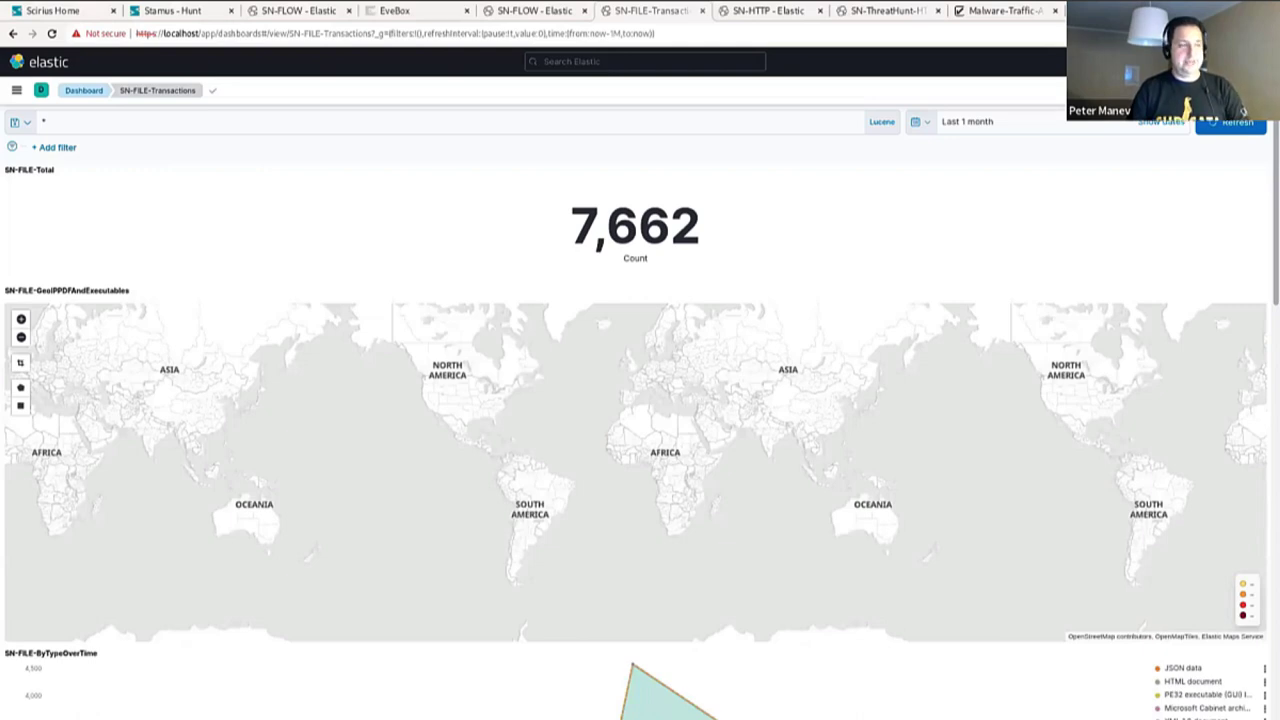
left_click(340, 125)
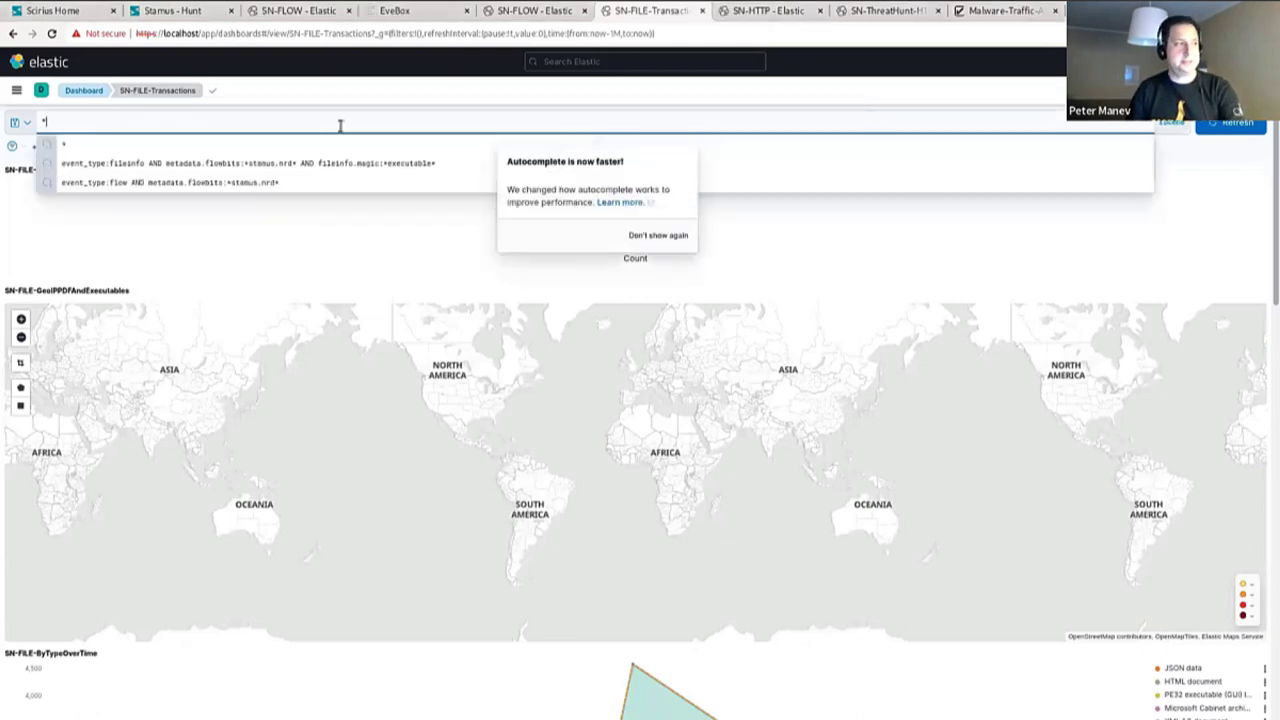
key("ctrl+a")
type("event_type:fileinfo AND metadata.flowbits:*stamus.nrd* AND fileinfo.magic:*executable*")
key("Return")
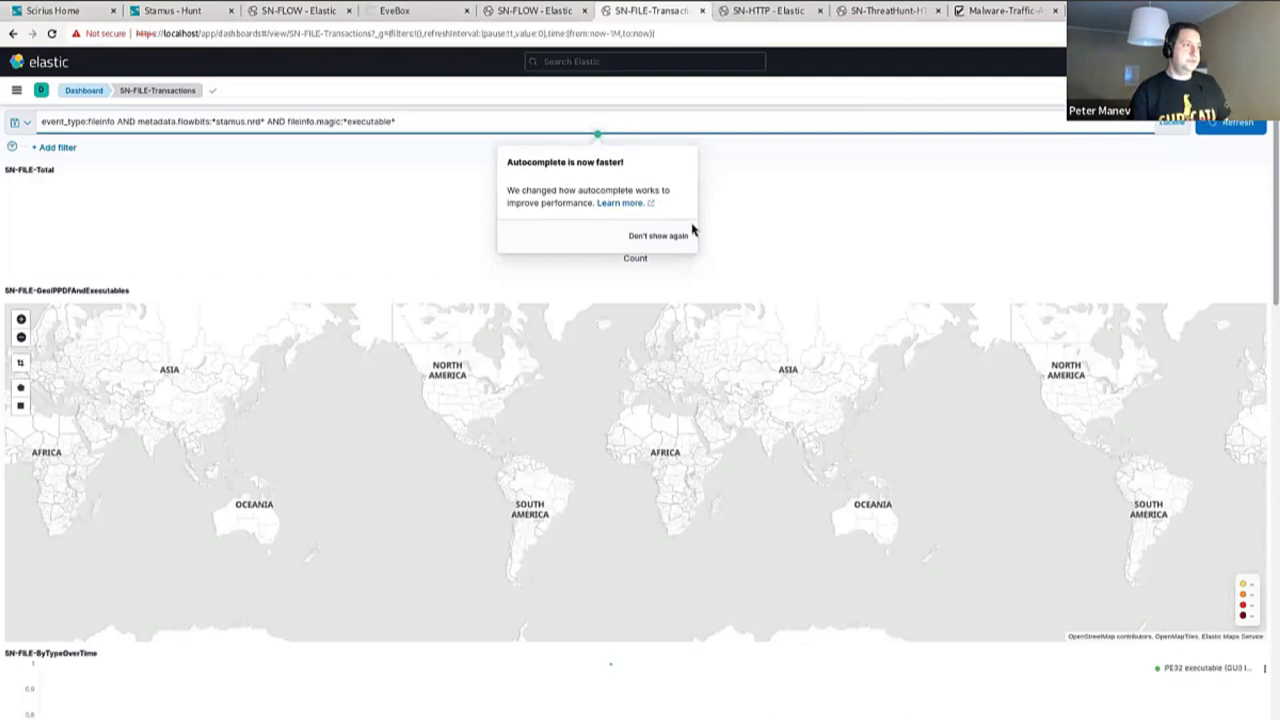
left_click(1104, 156)
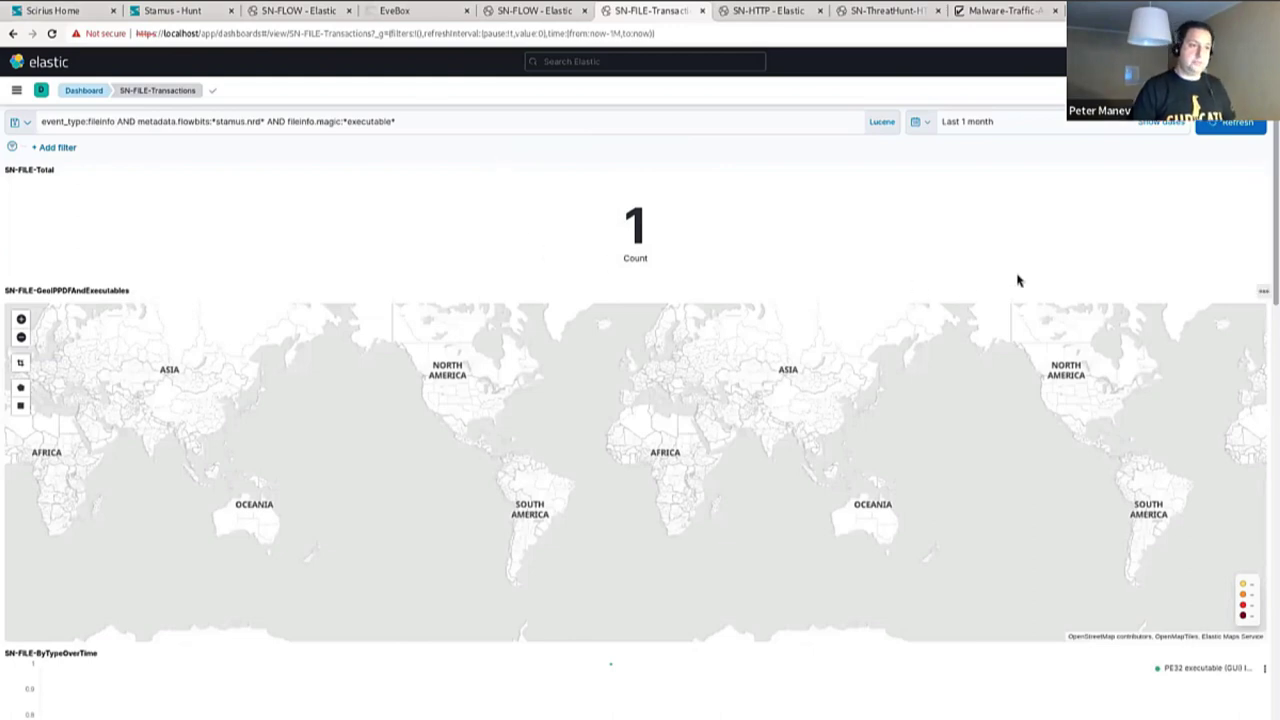
Step: Look up the Autoit3.exe event's SHA256 hash on VirusTotal from the file events list
scroll(1191, 264, "down", 5)
scroll(1191, 264, "down", 5)
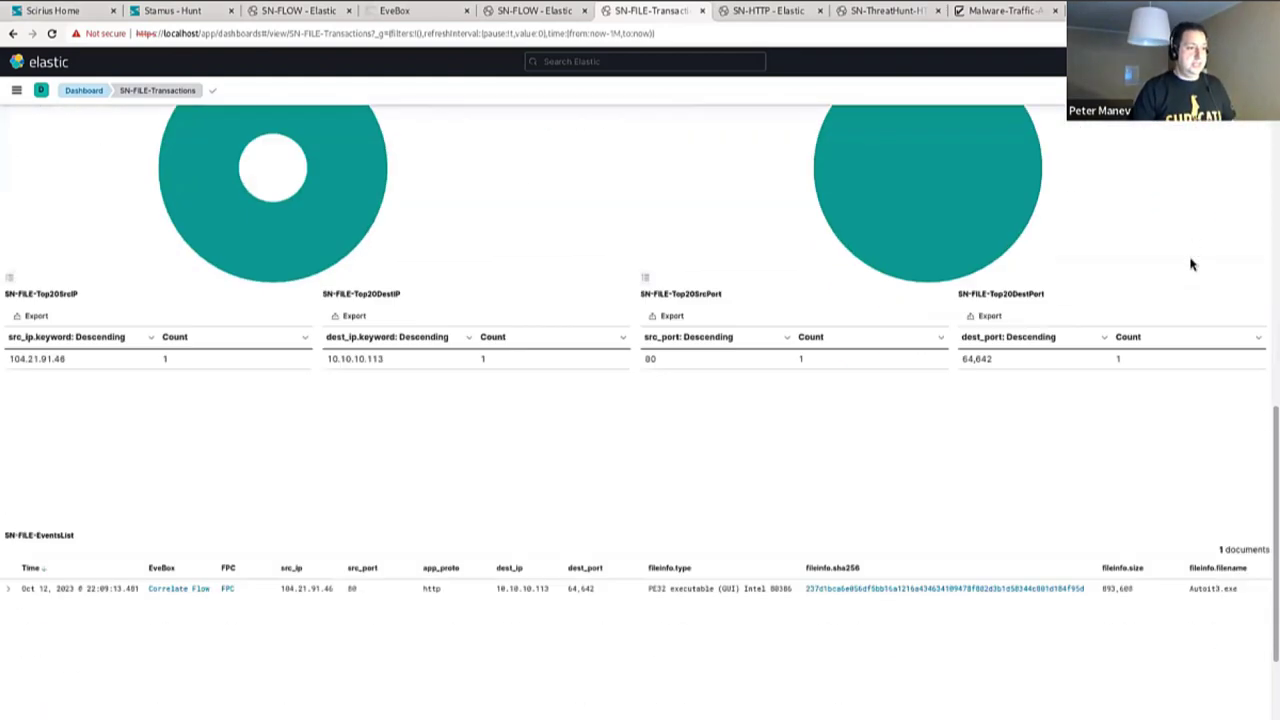
scroll(530, 431, "down", 1)
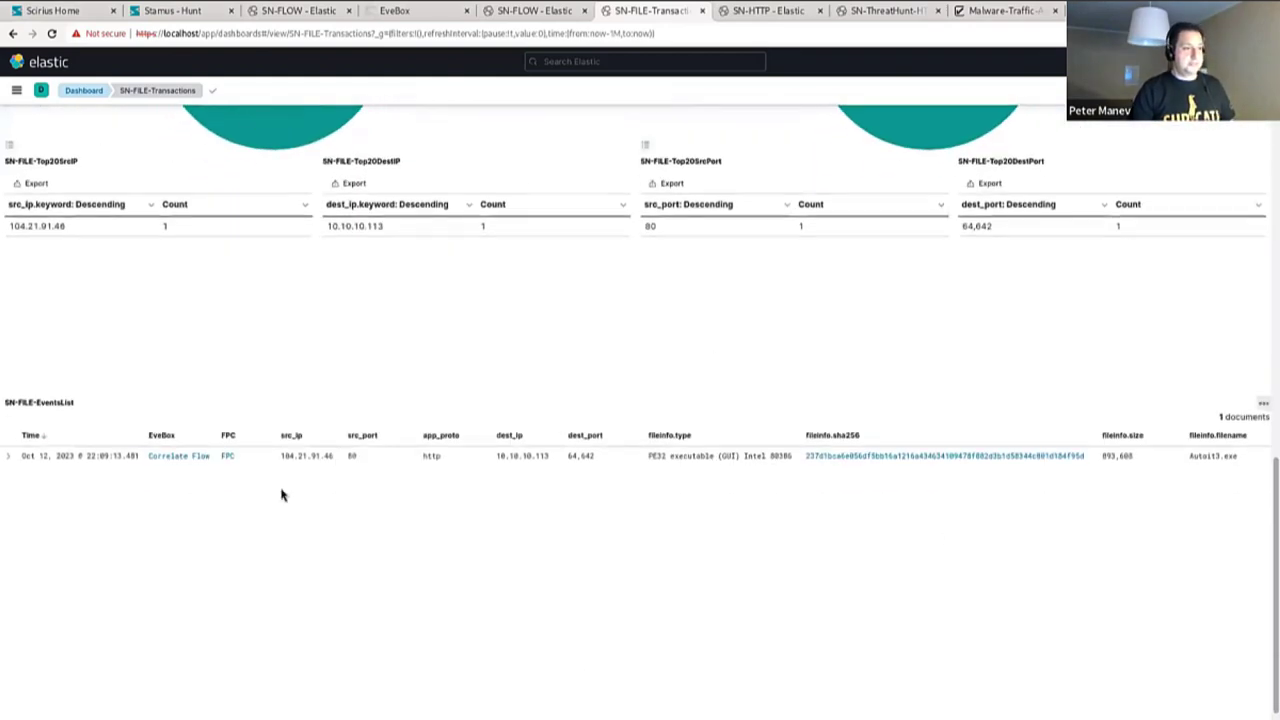
left_click(826, 457)
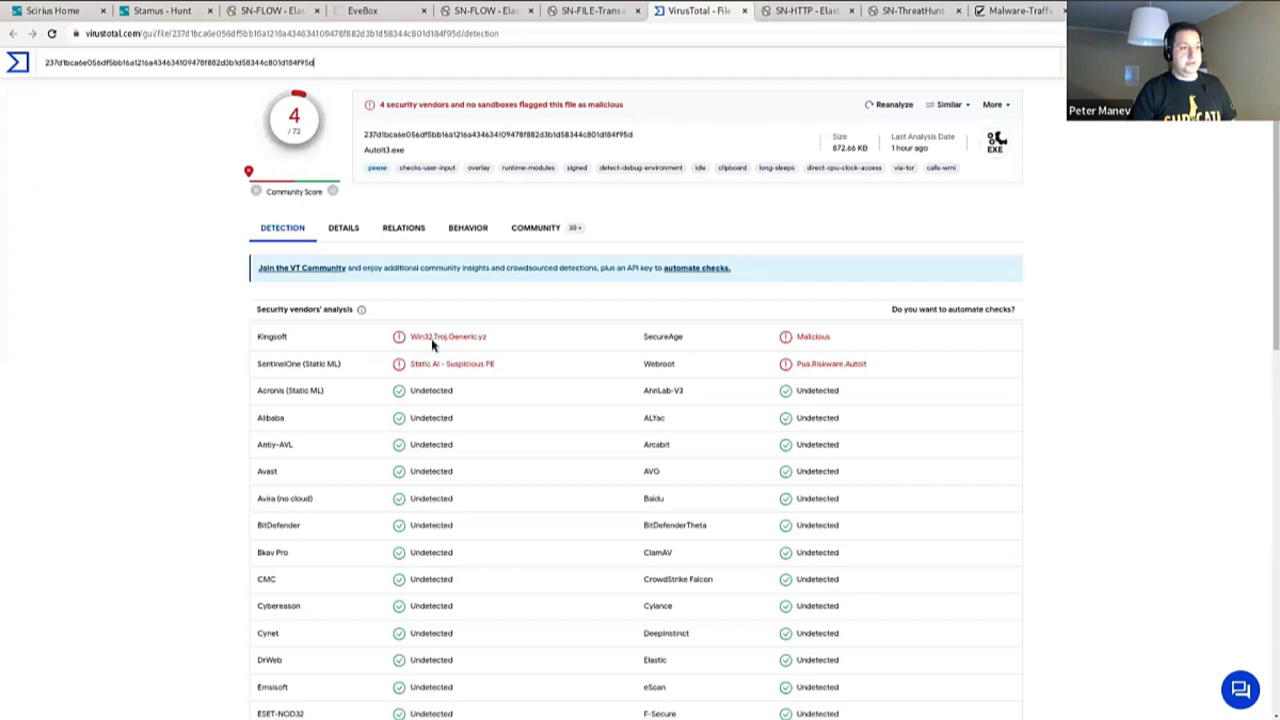
Step: Return to the SN-FILE-Transactions dashboard in Kibana, expand the Autoit3.exe file event, and read its file hash, host, HTTP and metadata flowbits fields
left_click(565, 11)
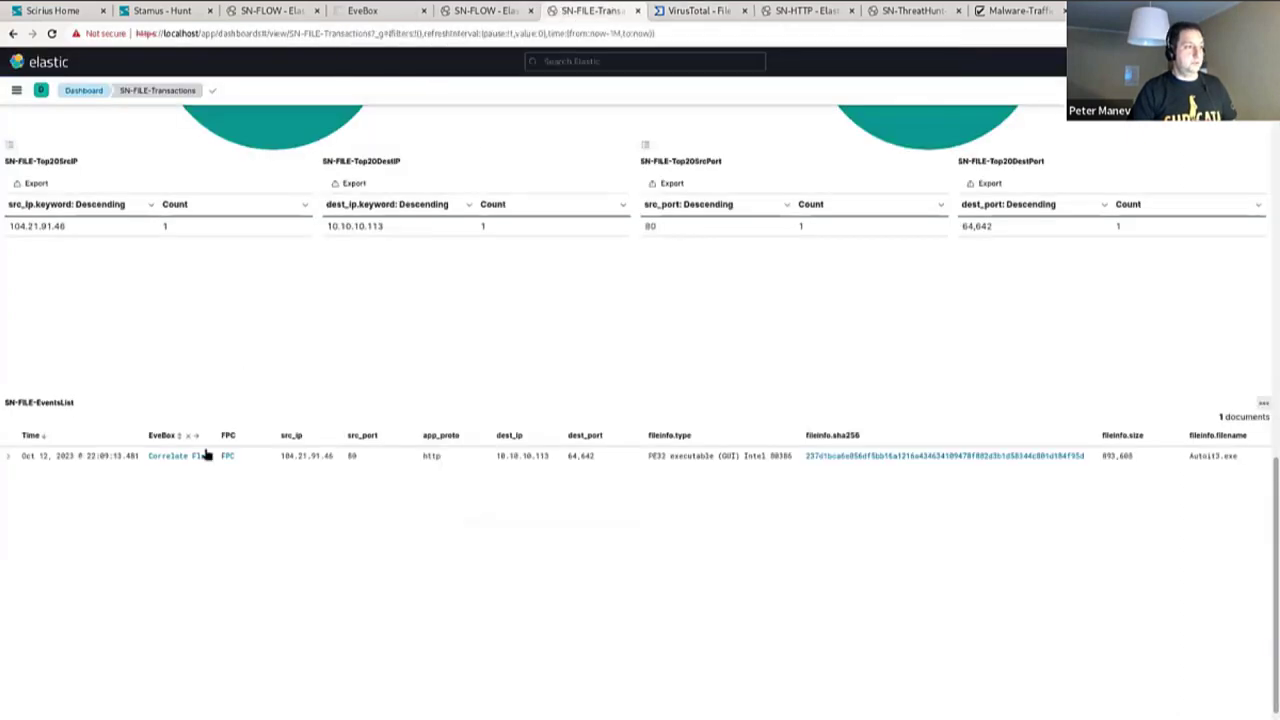
left_click(9, 456)
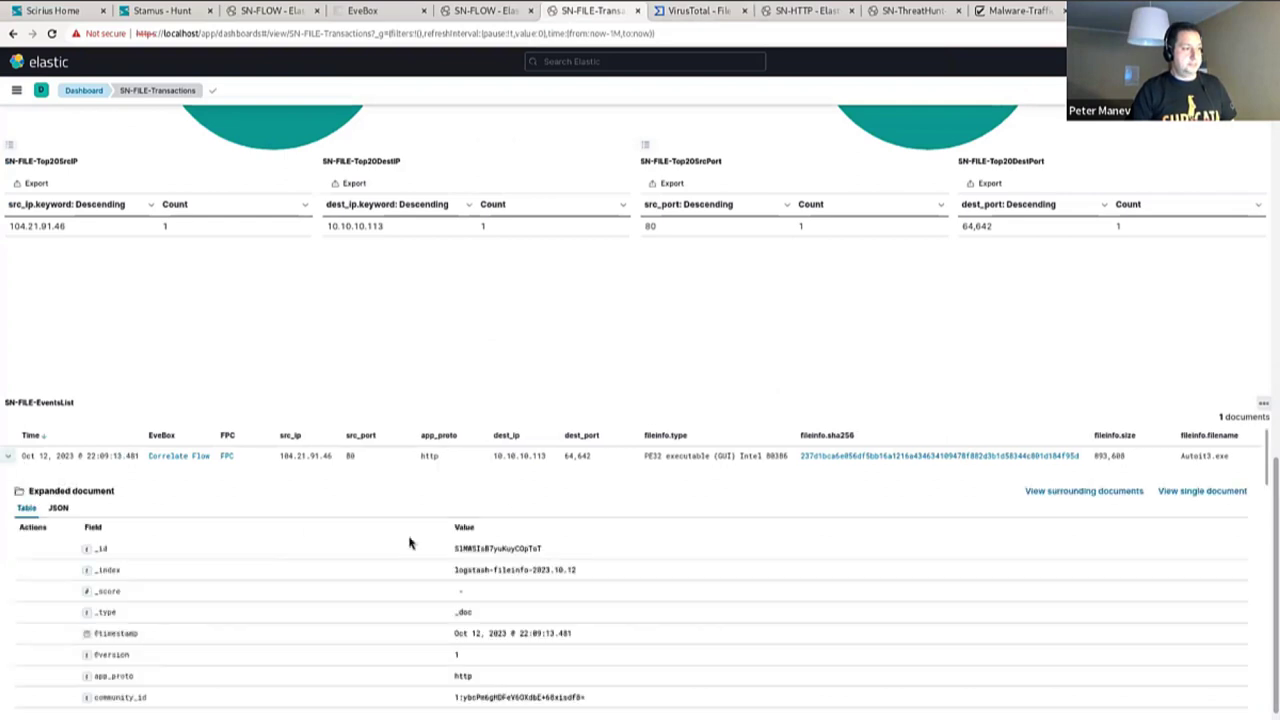
scroll(409, 543, "down", 5)
scroll(409, 540, "down", 3)
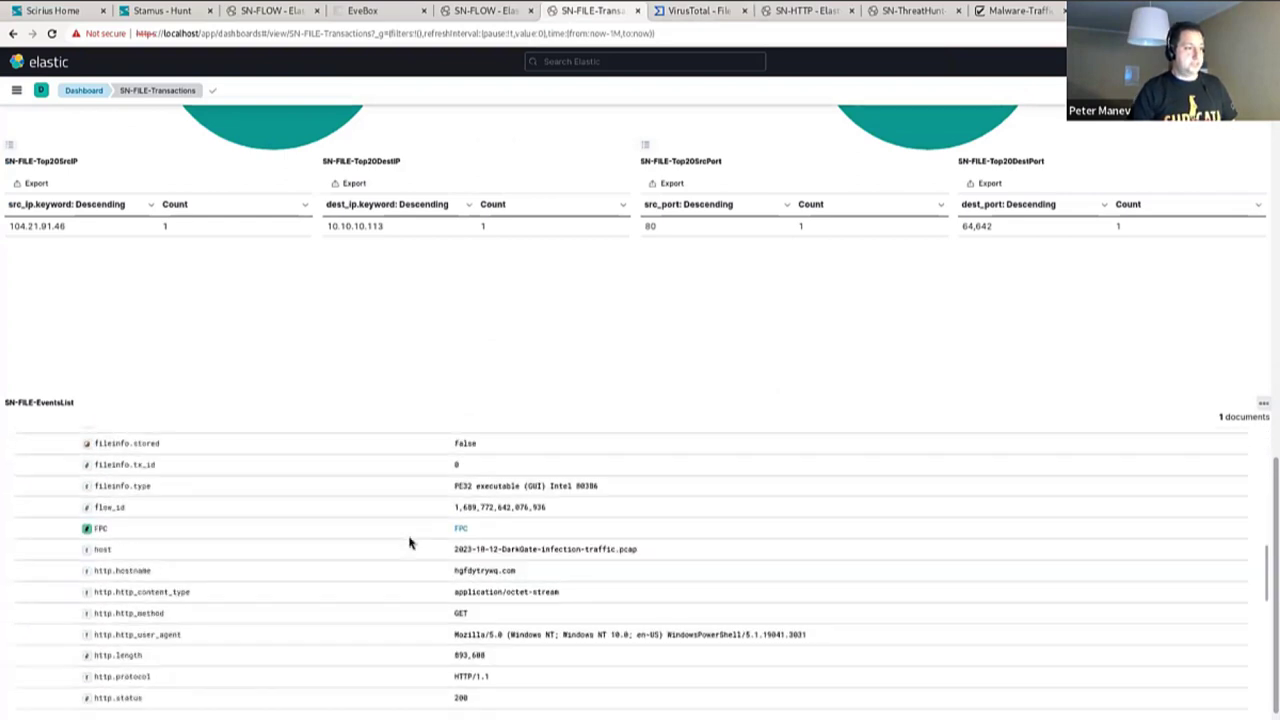
scroll(191, 523, "up", 2)
scroll(165, 547, "down", 1)
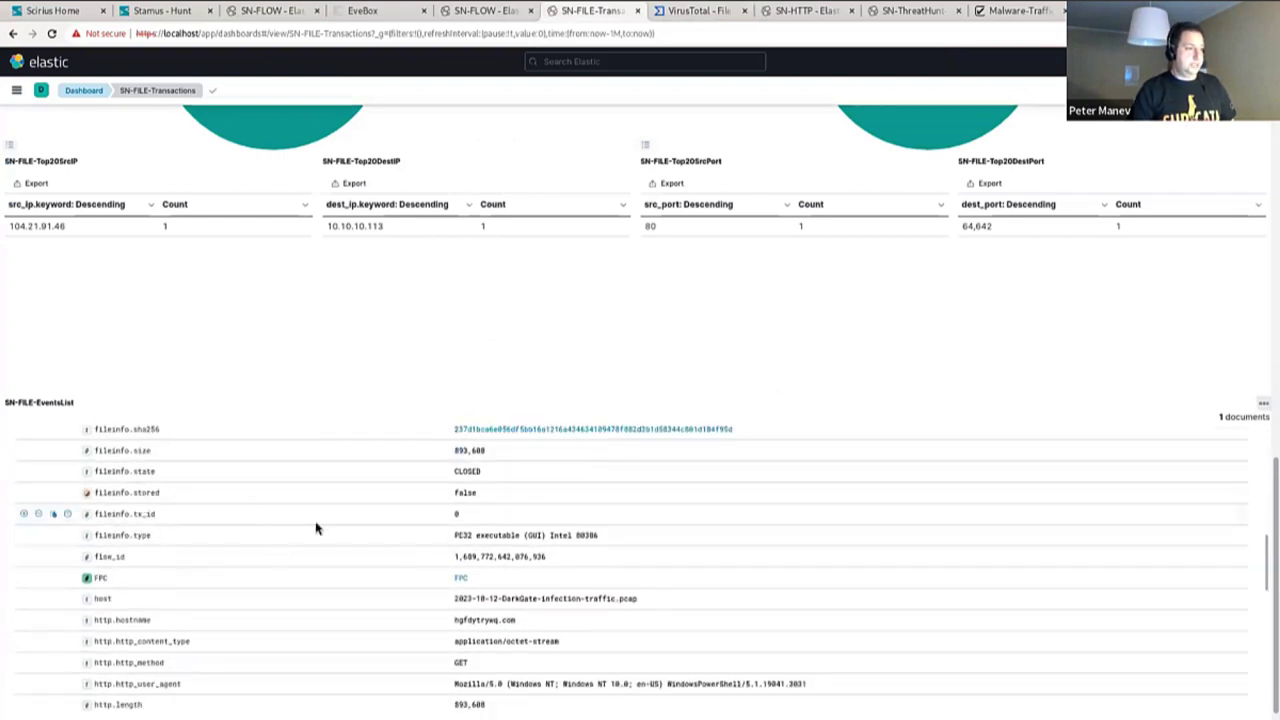
scroll(314, 530, "up", 1)
scroll(240, 567, "up", 2)
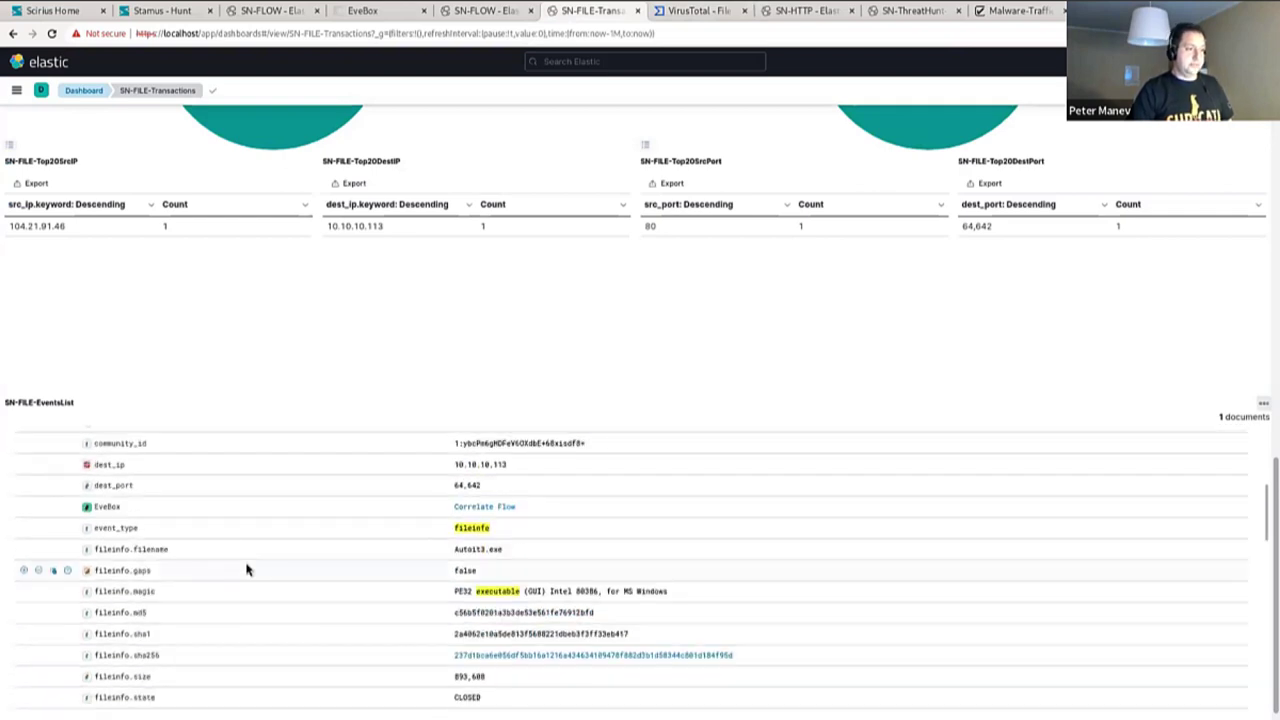
scroll(246, 569, "down", 2)
scroll(246, 569, "down", 8)
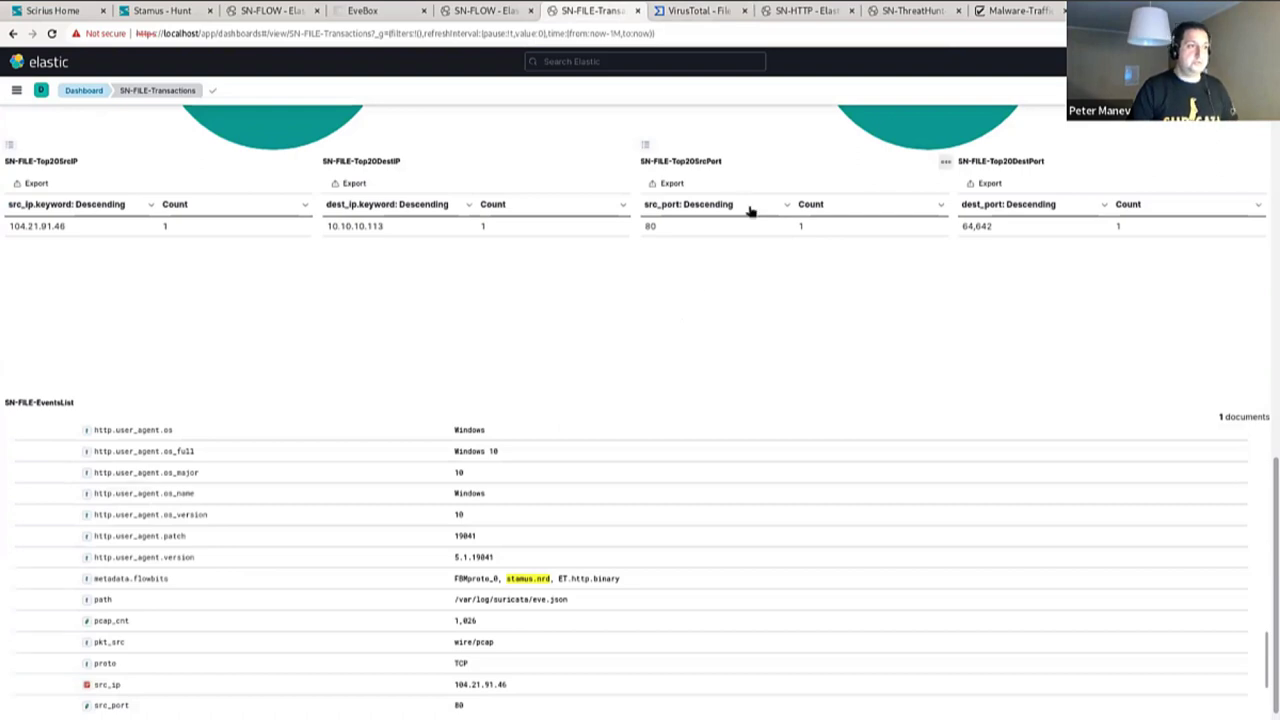
Step: Open the SN-HTTP dashboard and review its charts down to the SN-ThreatHunt-HTTP-PossibleC2Beacons-BySrcIP table and the events list
mouse_move(802, 10)
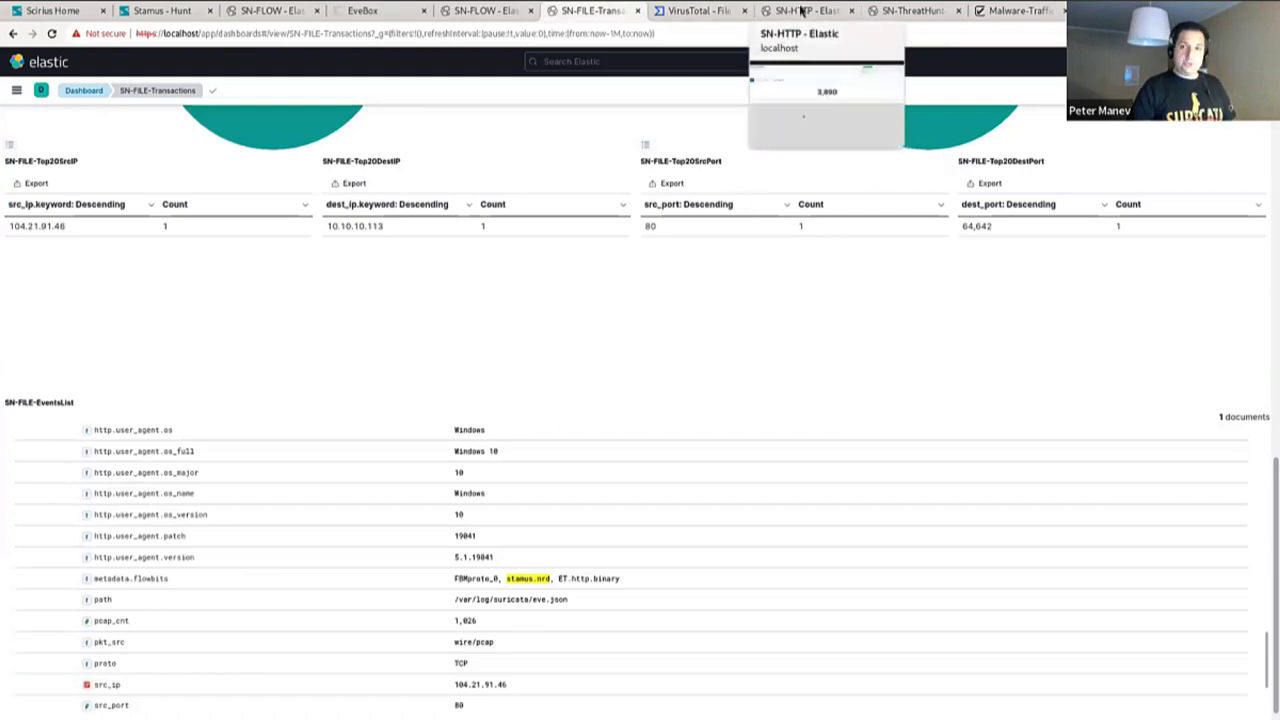
left_click(802, 10)
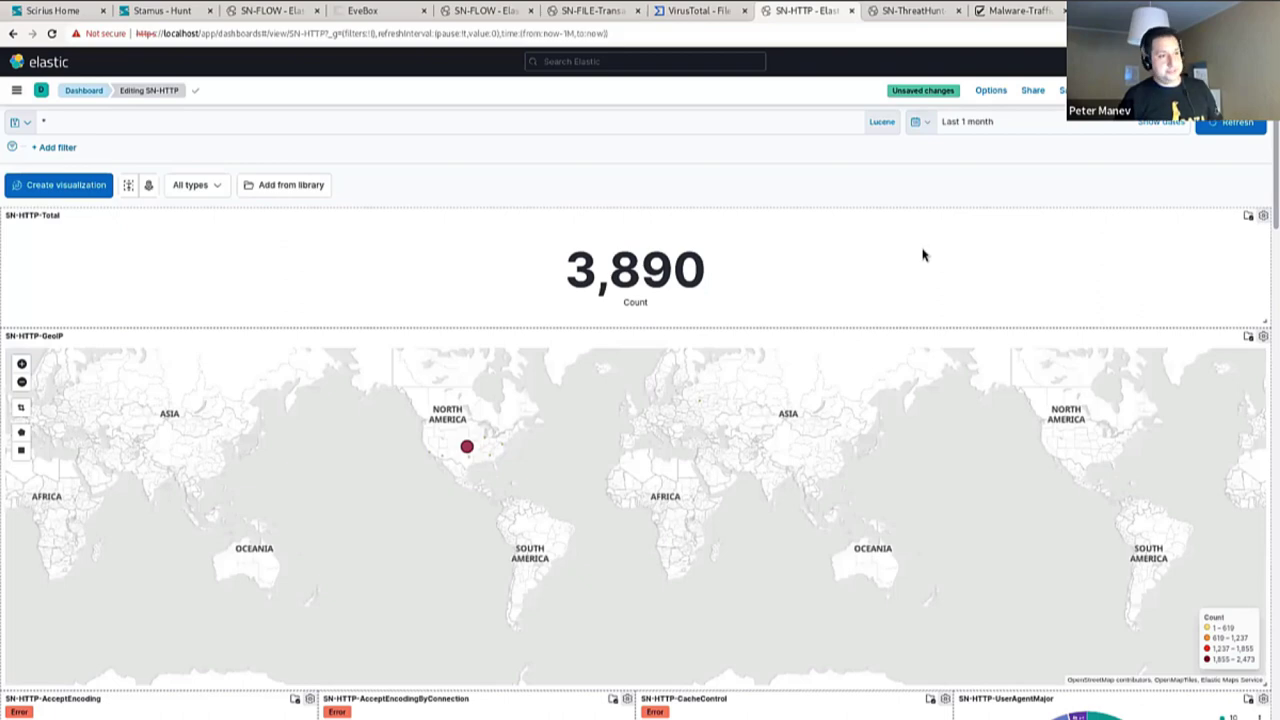
scroll(1168, 212, "down", 4)
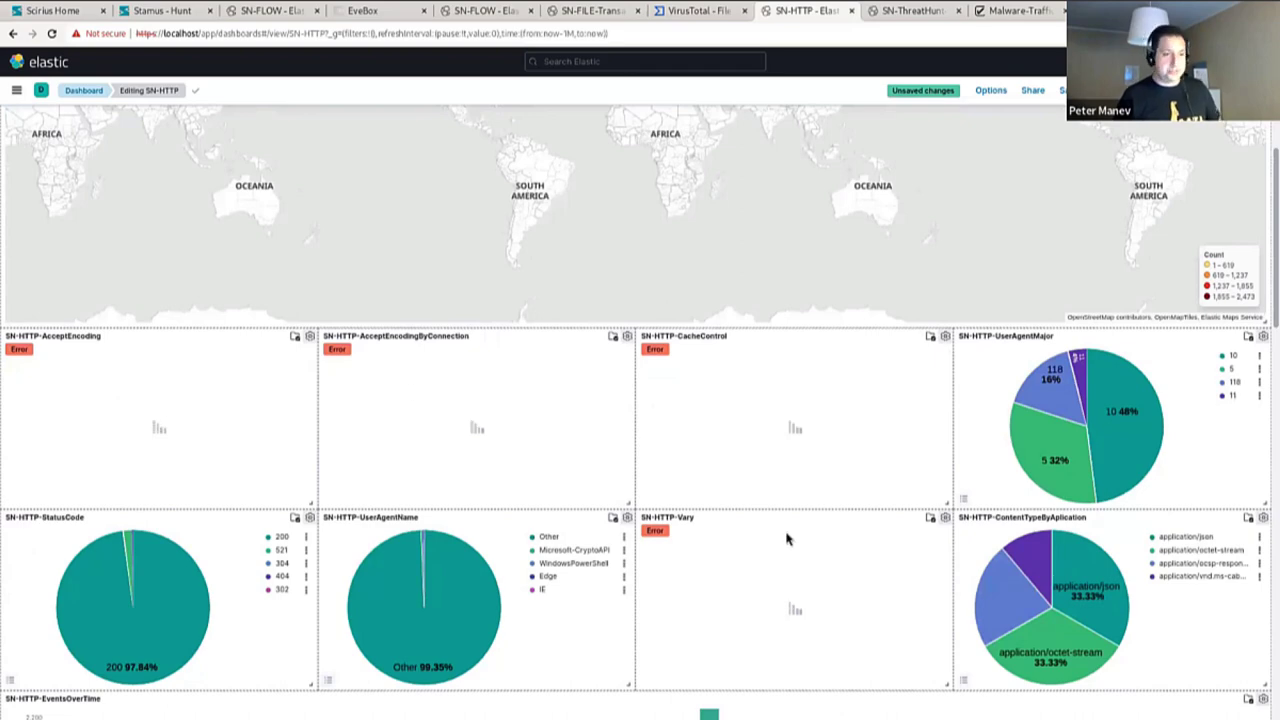
scroll(783, 511, "down", 3)
scroll(784, 511, "down", 5)
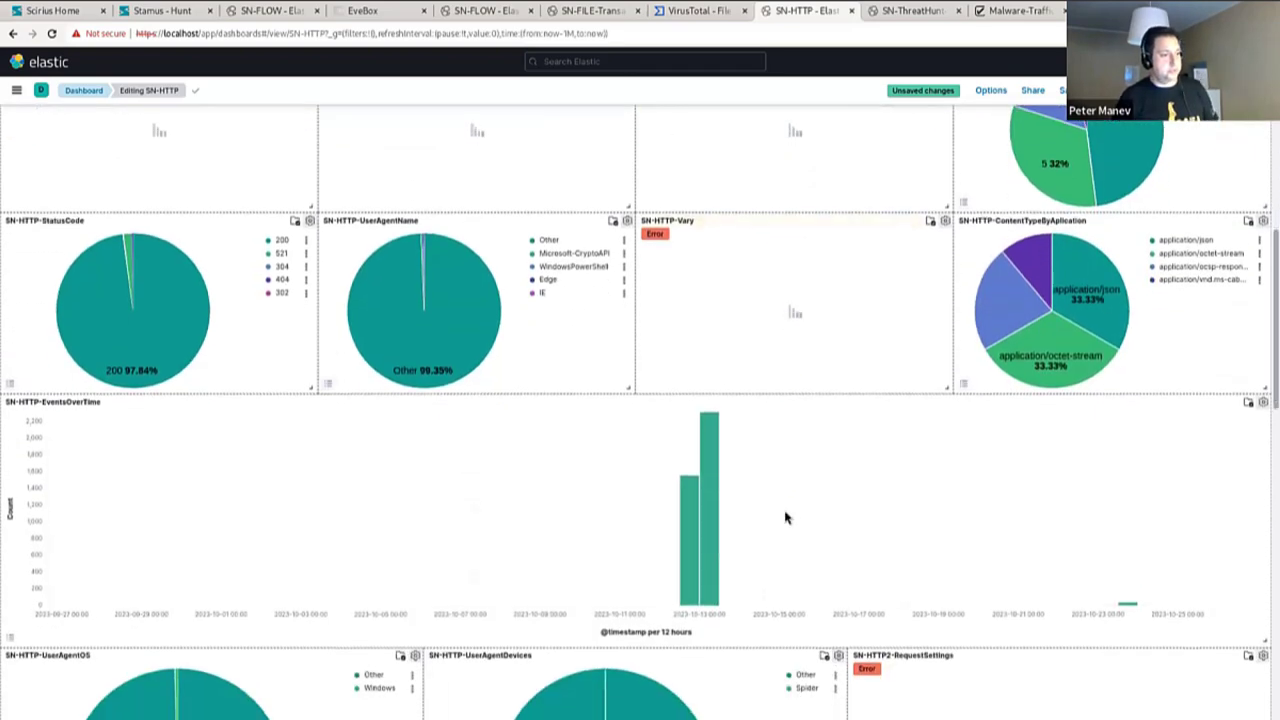
scroll(785, 517, "down", 6)
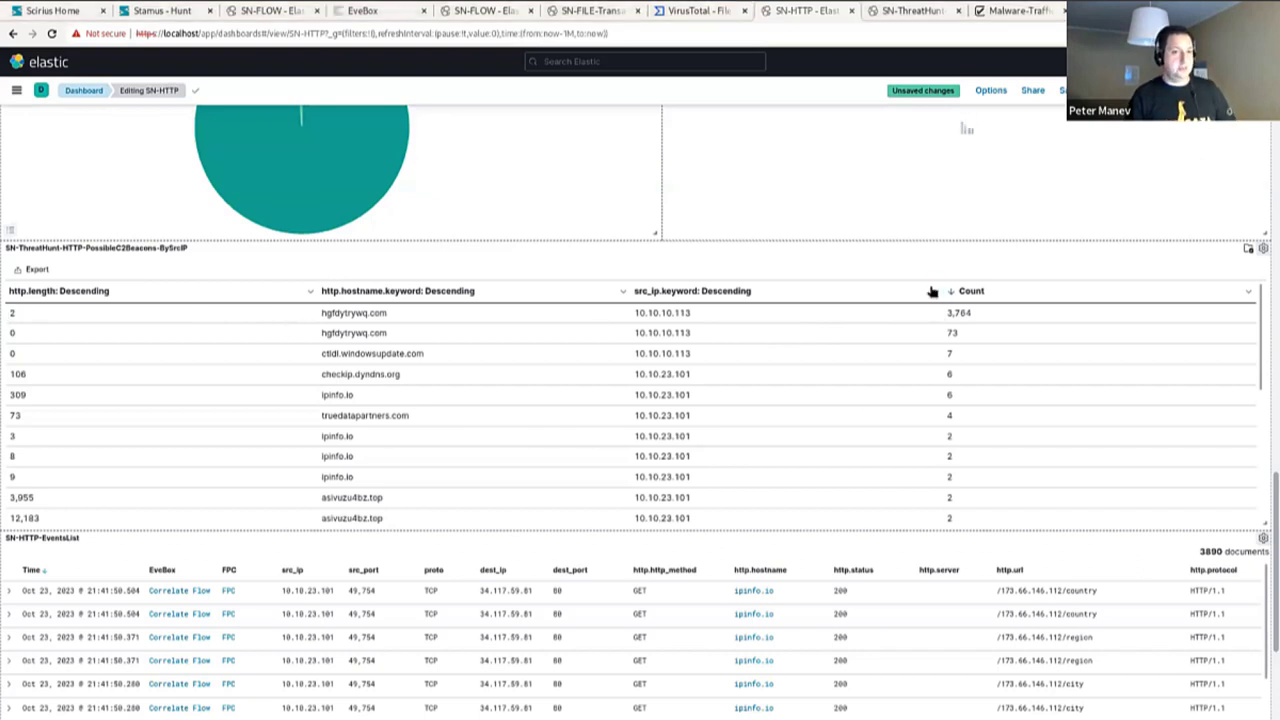
Step: Filter the SN-HTTP dashboard with the query event_type:http AND metadata.flowbits:*stamus.nrd* and dismiss the autocomplete notice
scroll(931, 291, "up", 15)
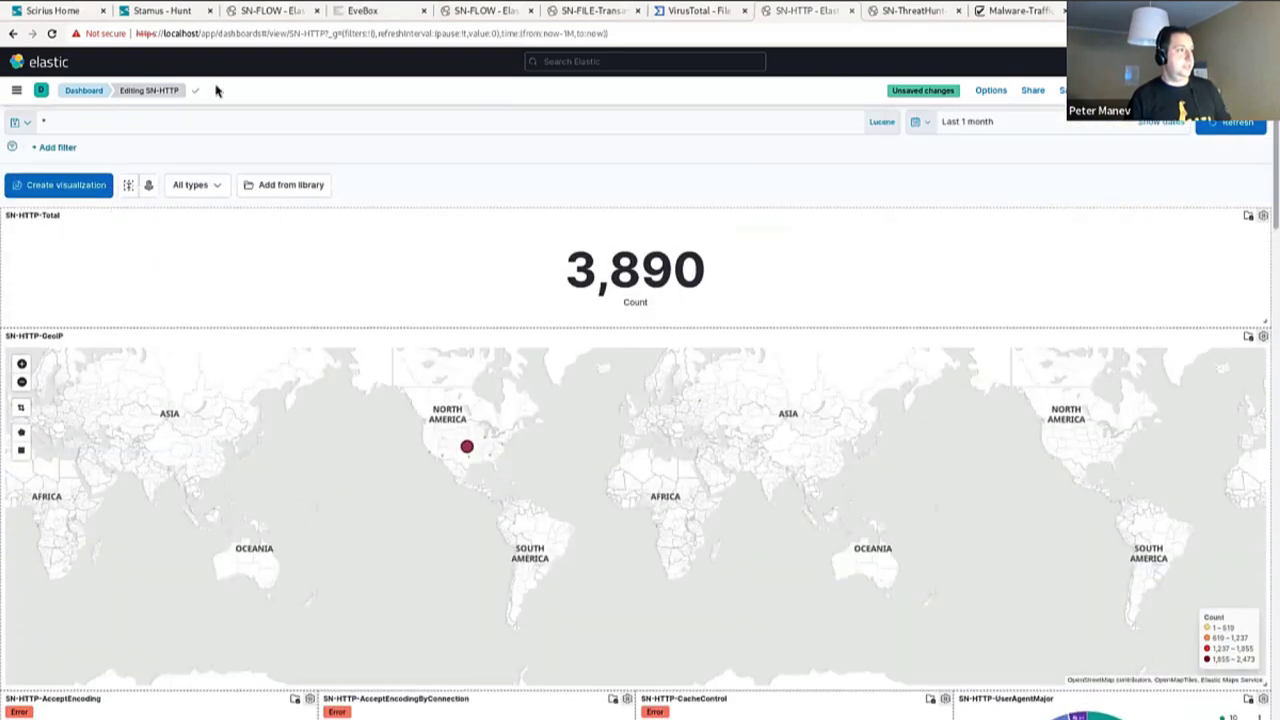
left_click(190, 123)
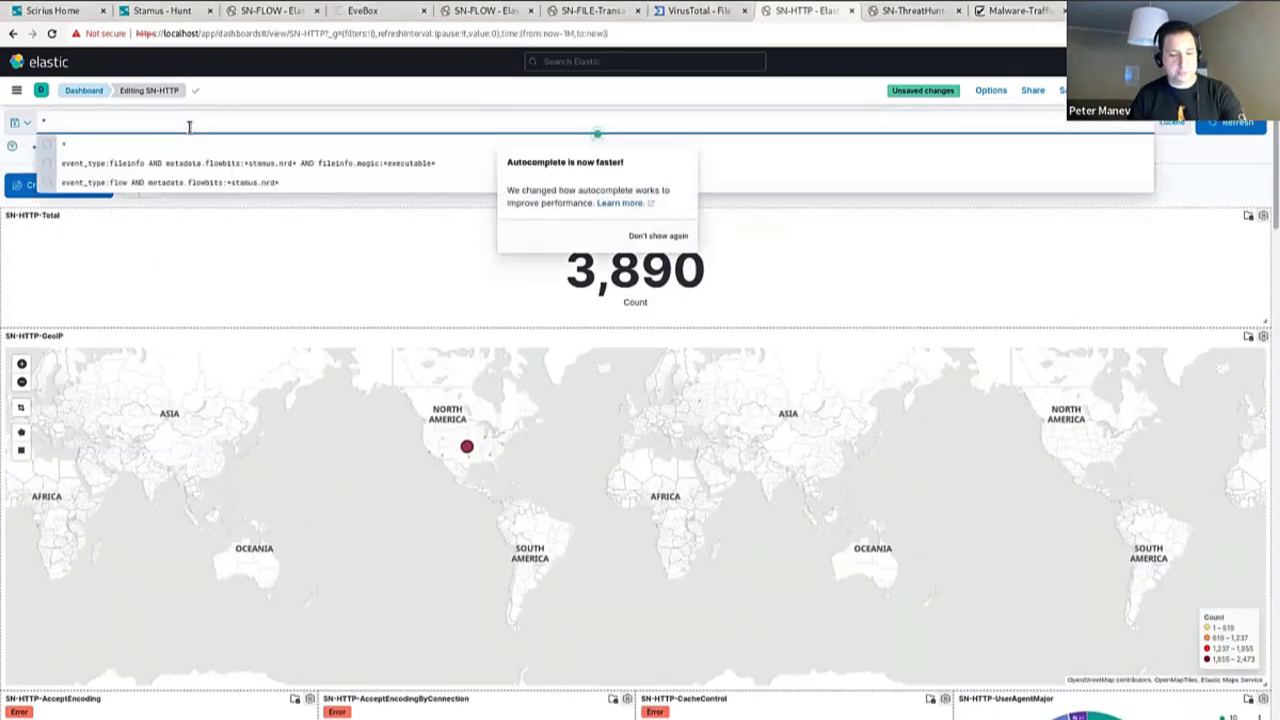
key("BackSpace")
type("event_type:http AND metadata.flowbits:*status.nrd*")
key("Return")
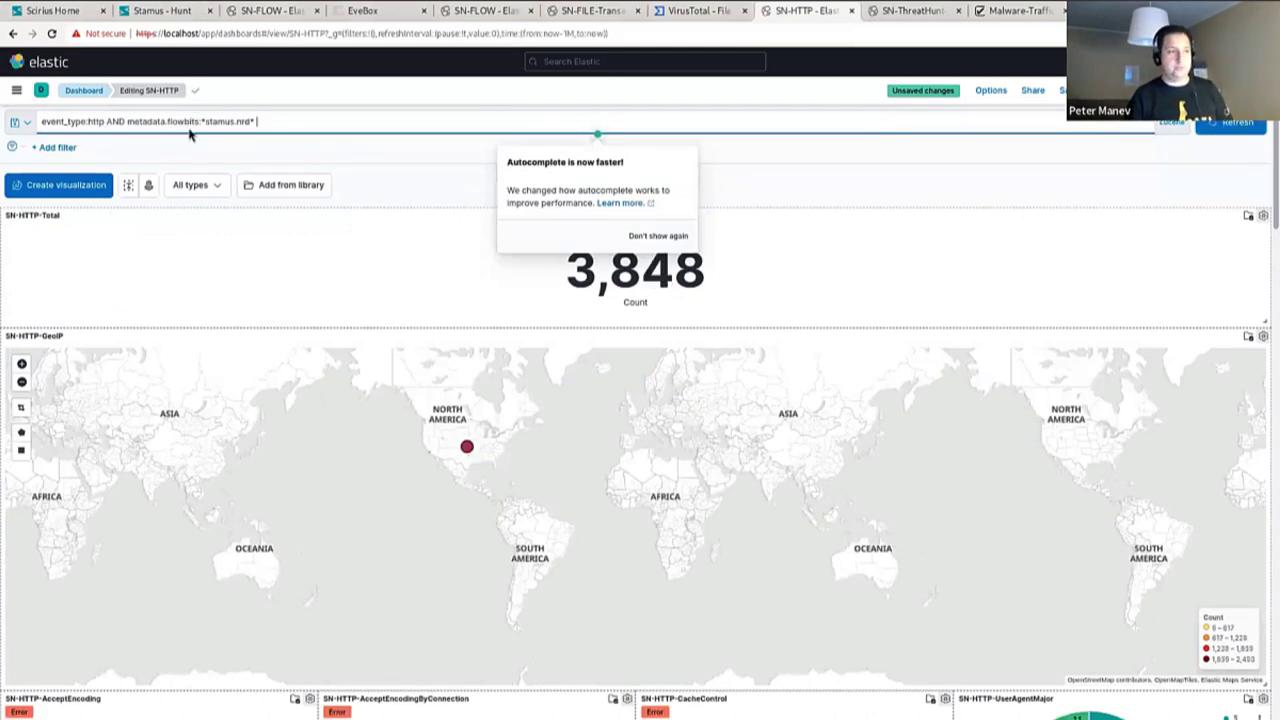
left_click(1179, 267)
Step: Examine the HTTP lengths, hostnames, source IPs and counts in the filtered possible C2 beacons table, and open its standalone SN-ThreatHunt visualization
scroll(1179, 267, "down", 20)
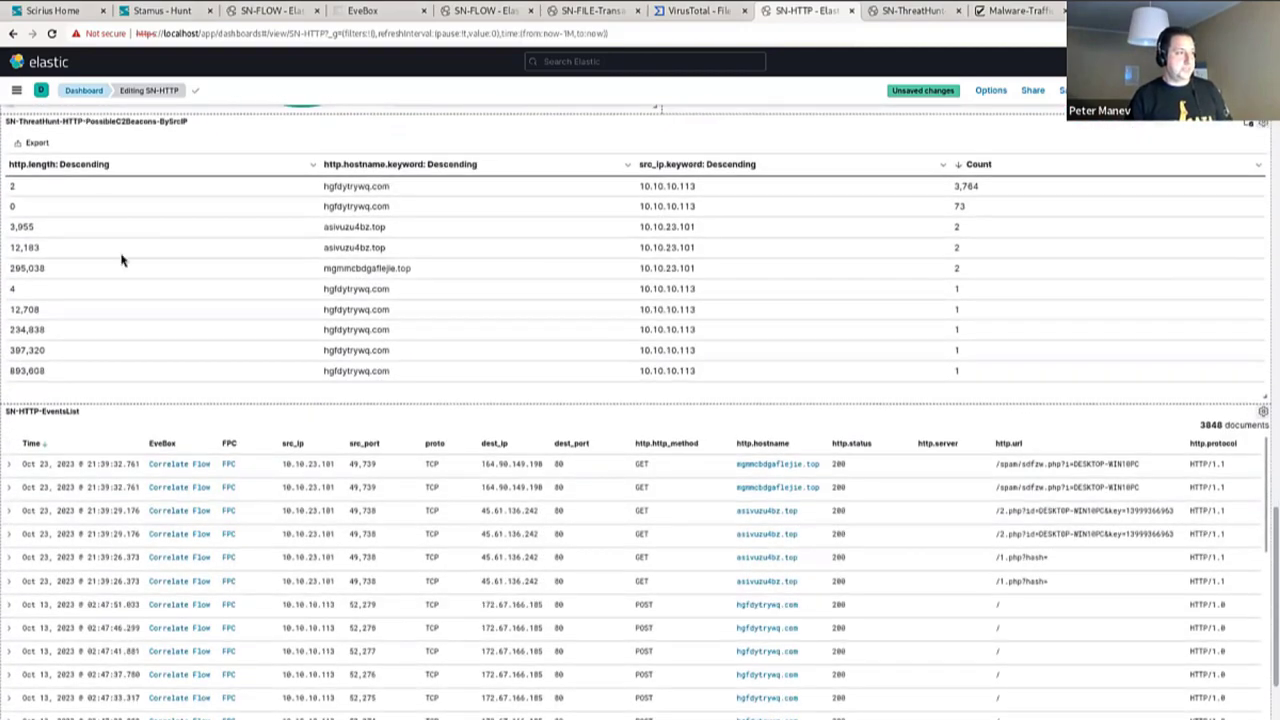
left_click(690, 188)
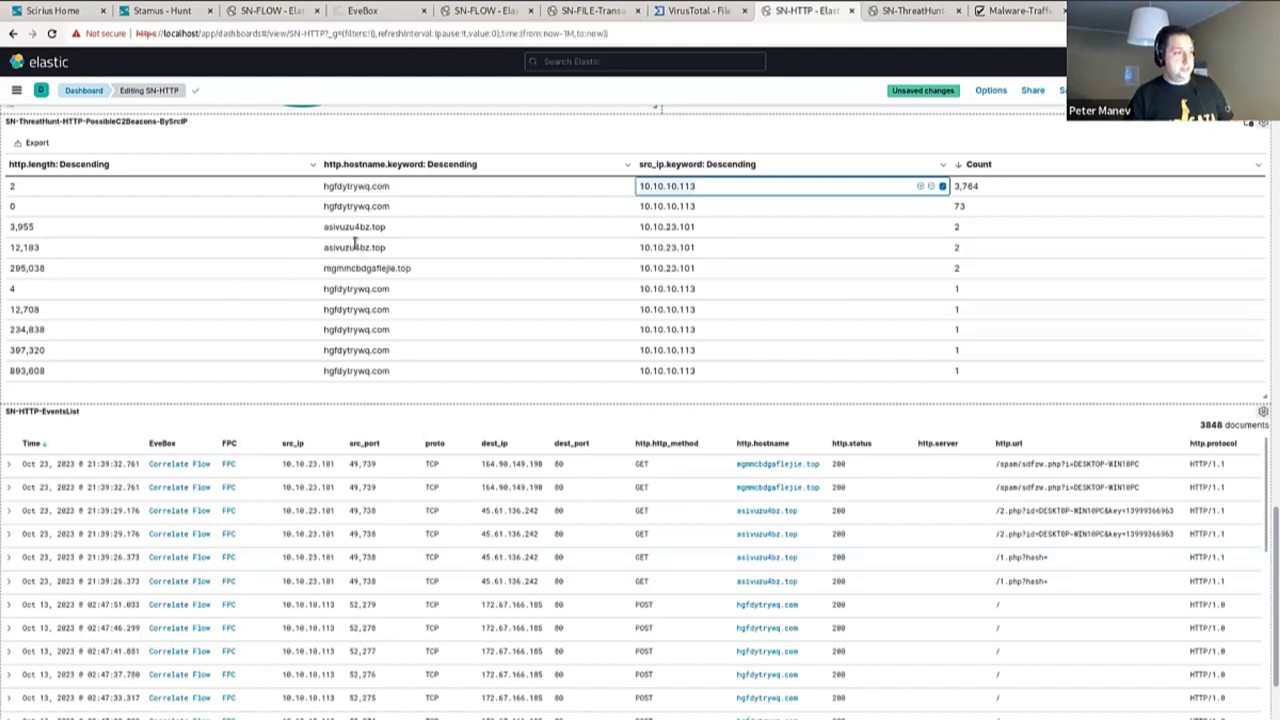
left_click(60, 272)
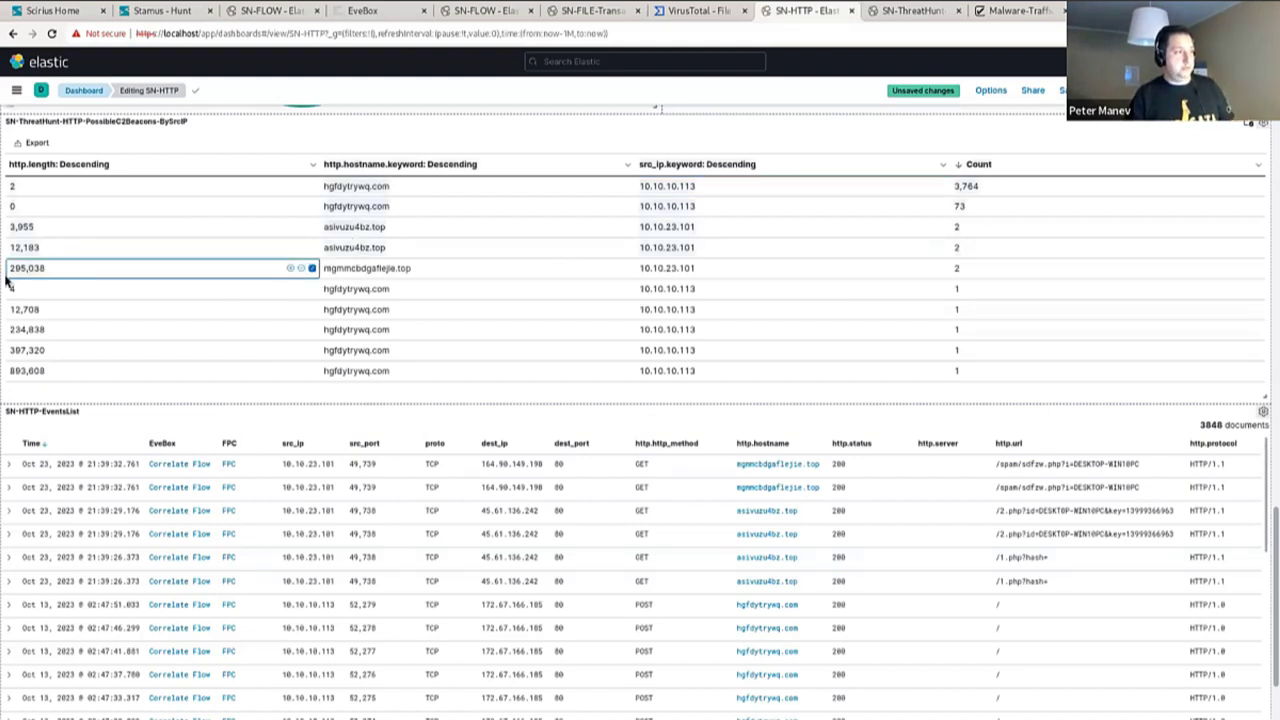
left_click(58, 372)
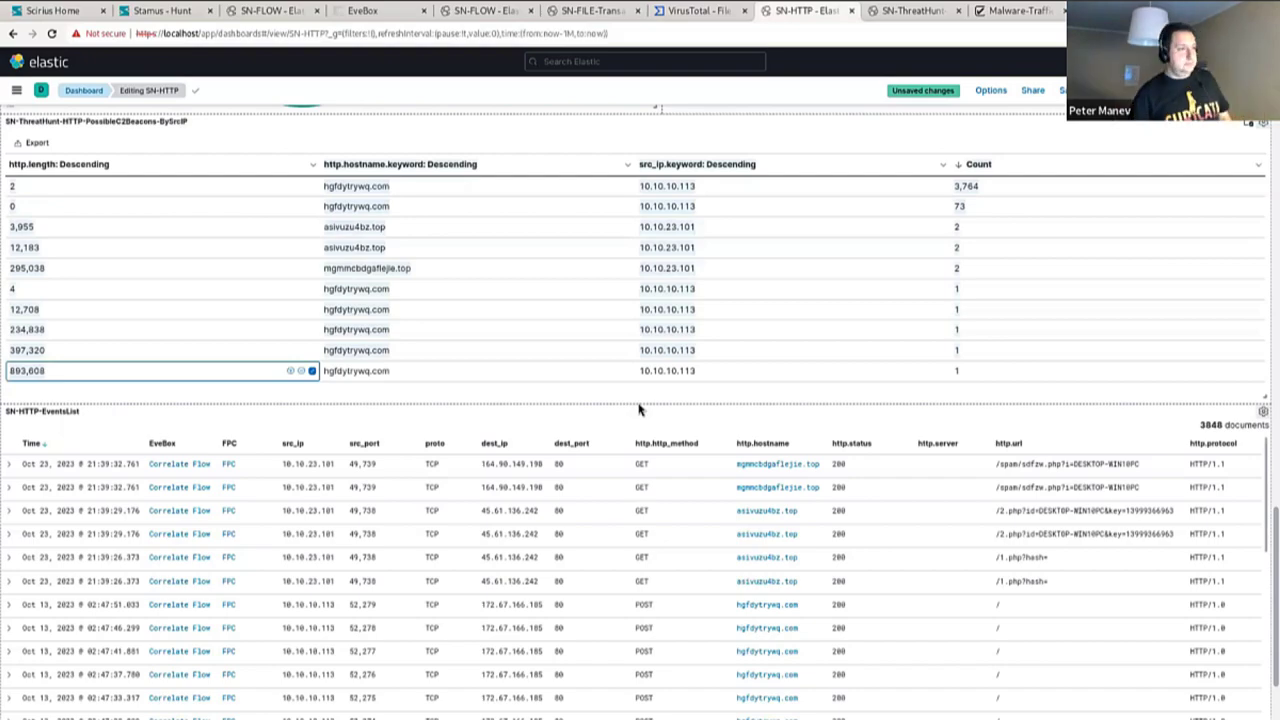
scroll(638, 408, "up", 15)
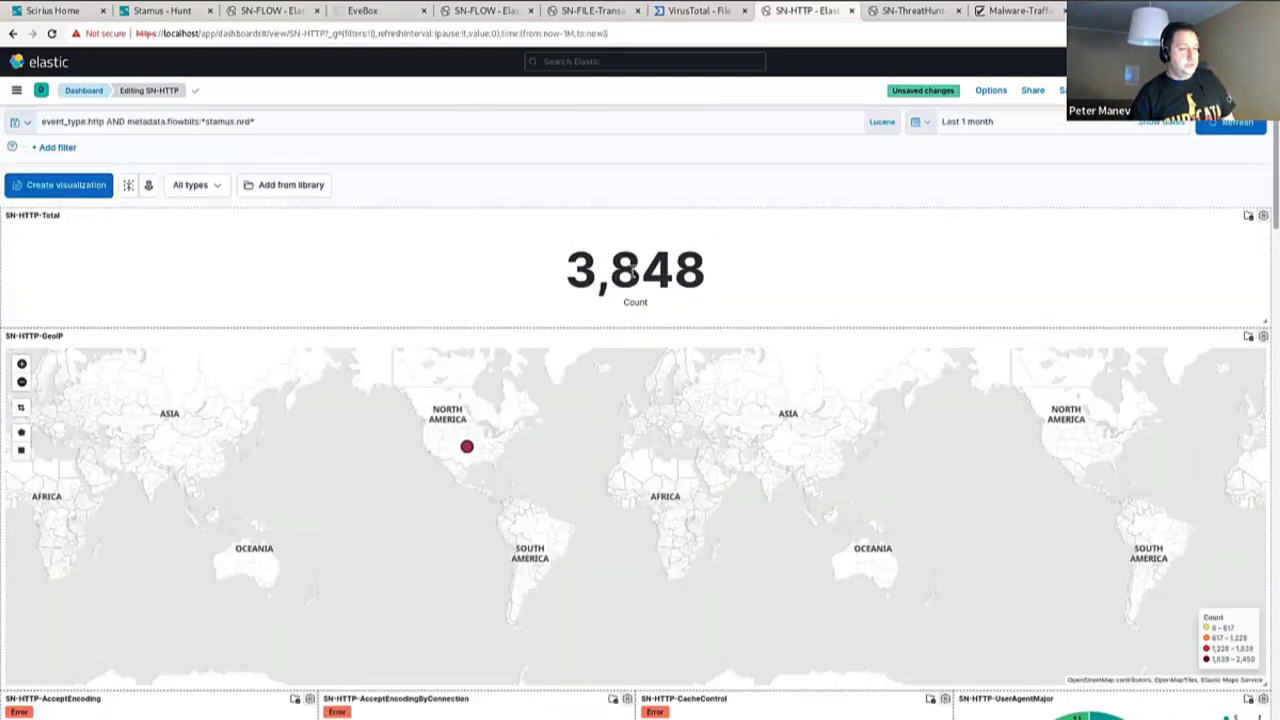
scroll(662, 317, "down", 15)
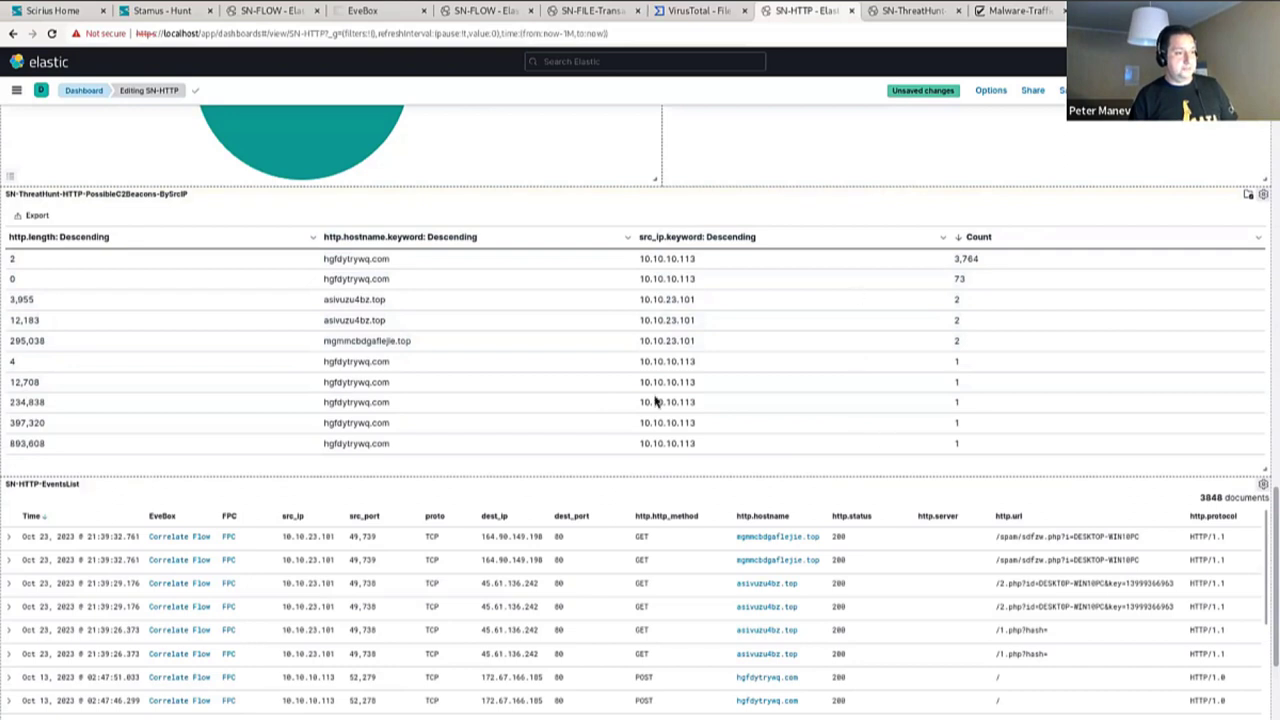
left_click(885, 12)
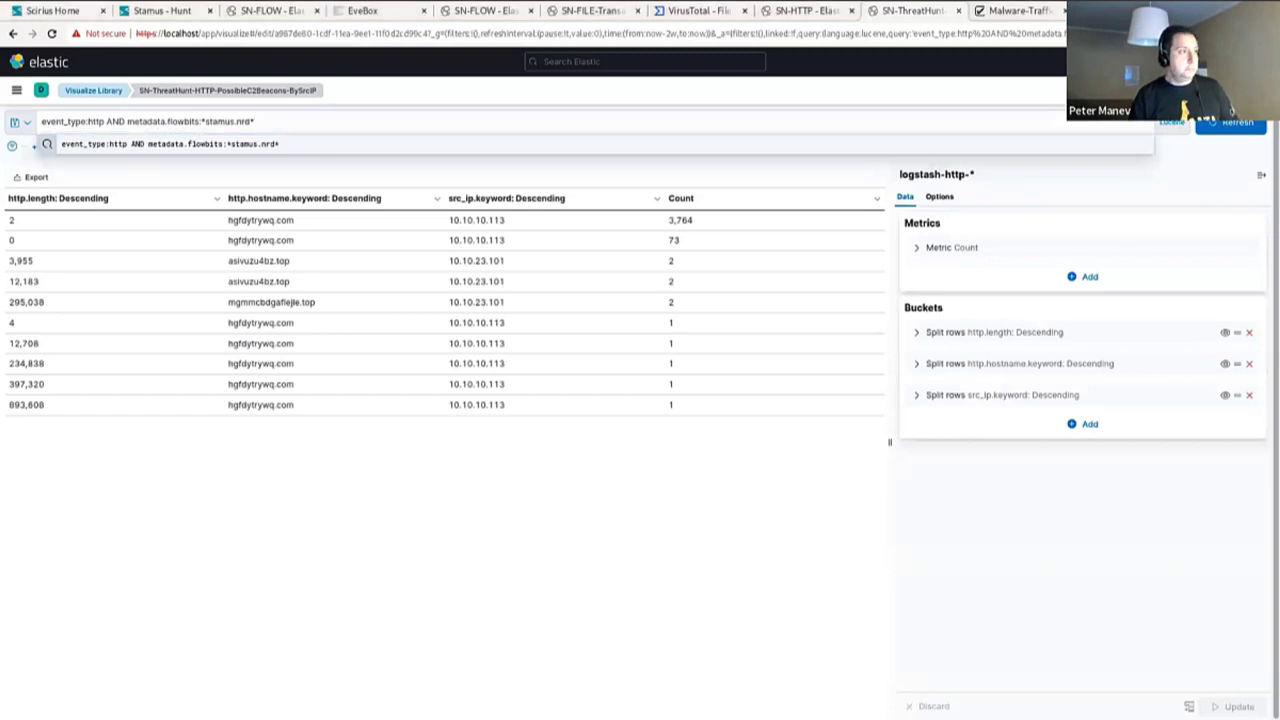
Step: Return to the Stamus Suricata Threat Hunting dashboard, and switch to the Live Hunting Demo slide presentation
left_click(147, 12)
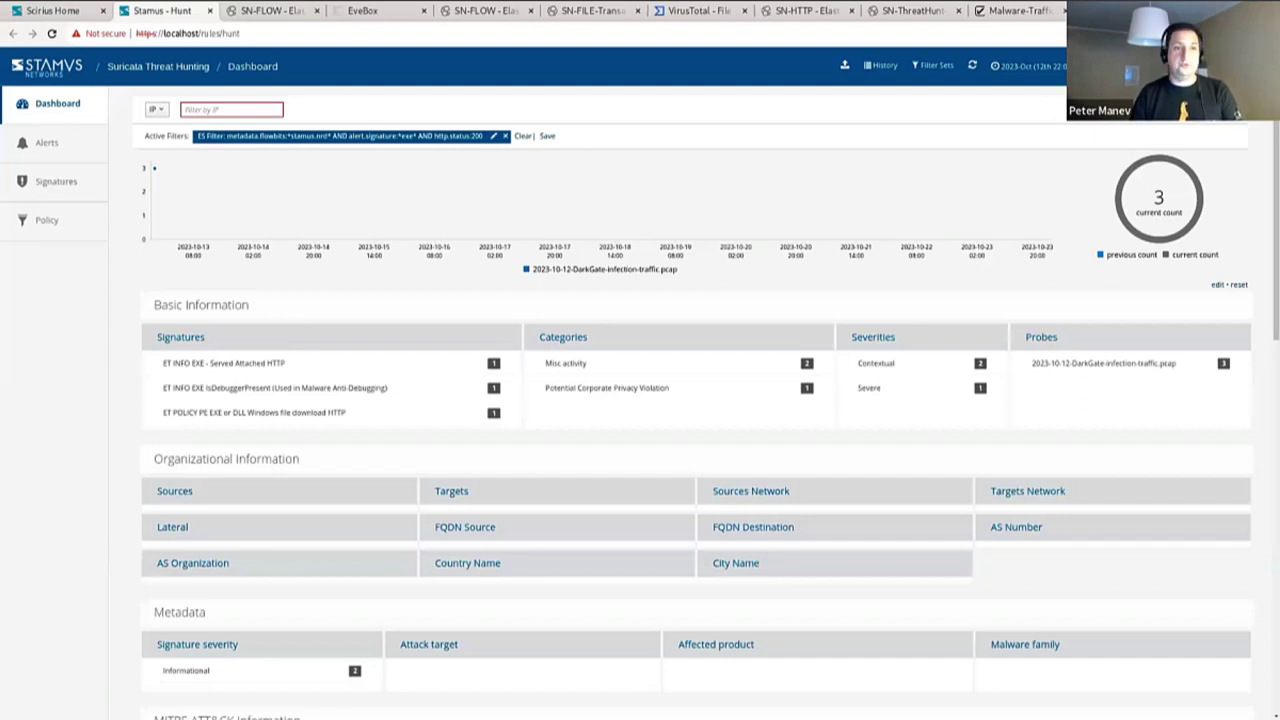
key("super")
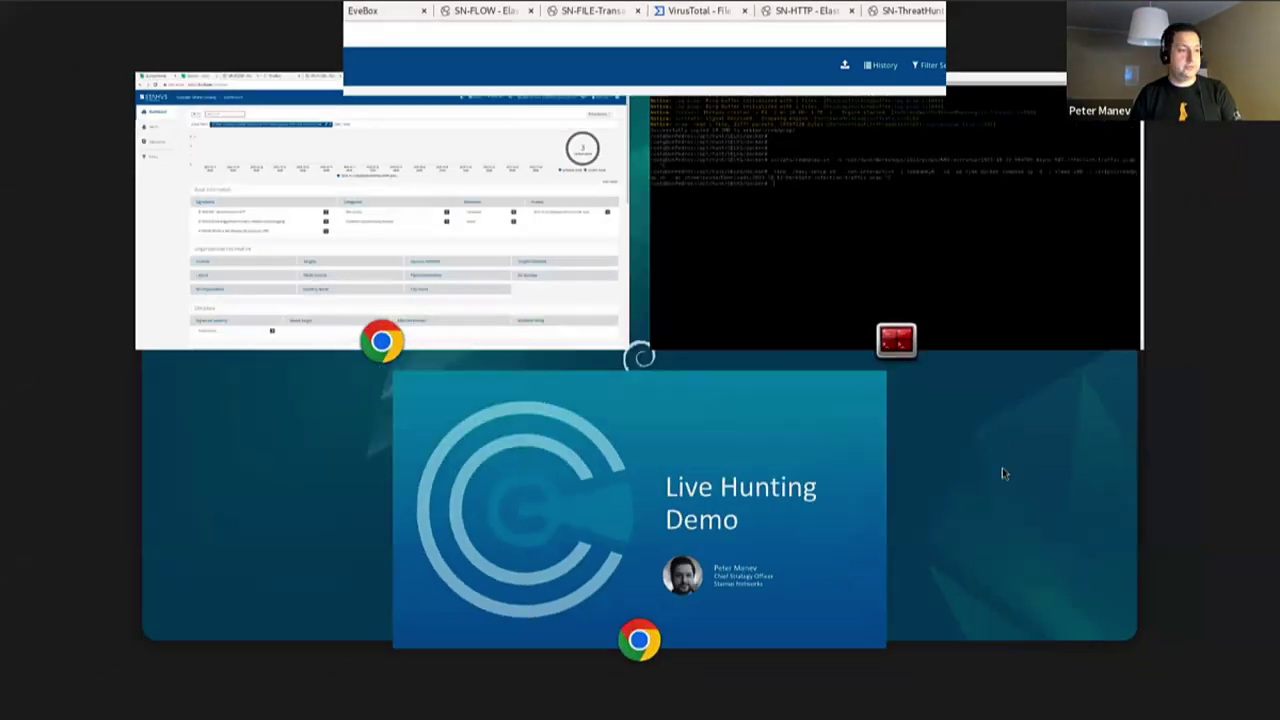
left_click(800, 535)
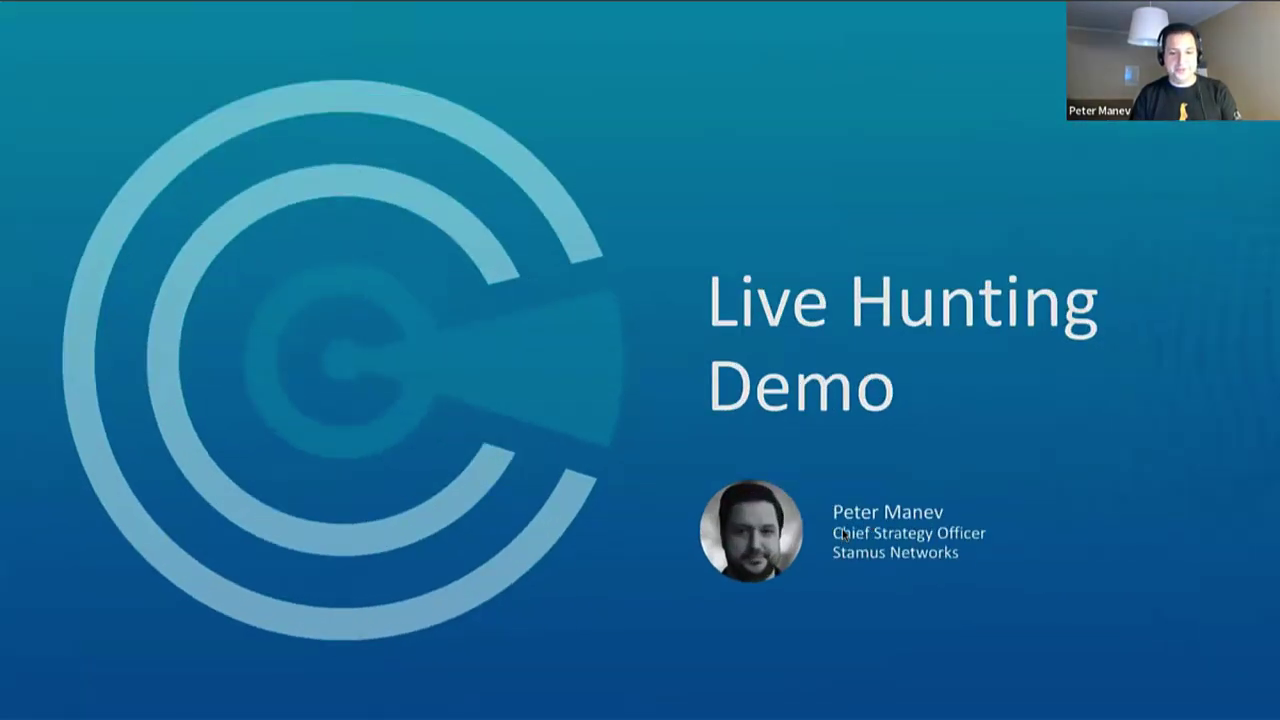
key("super")
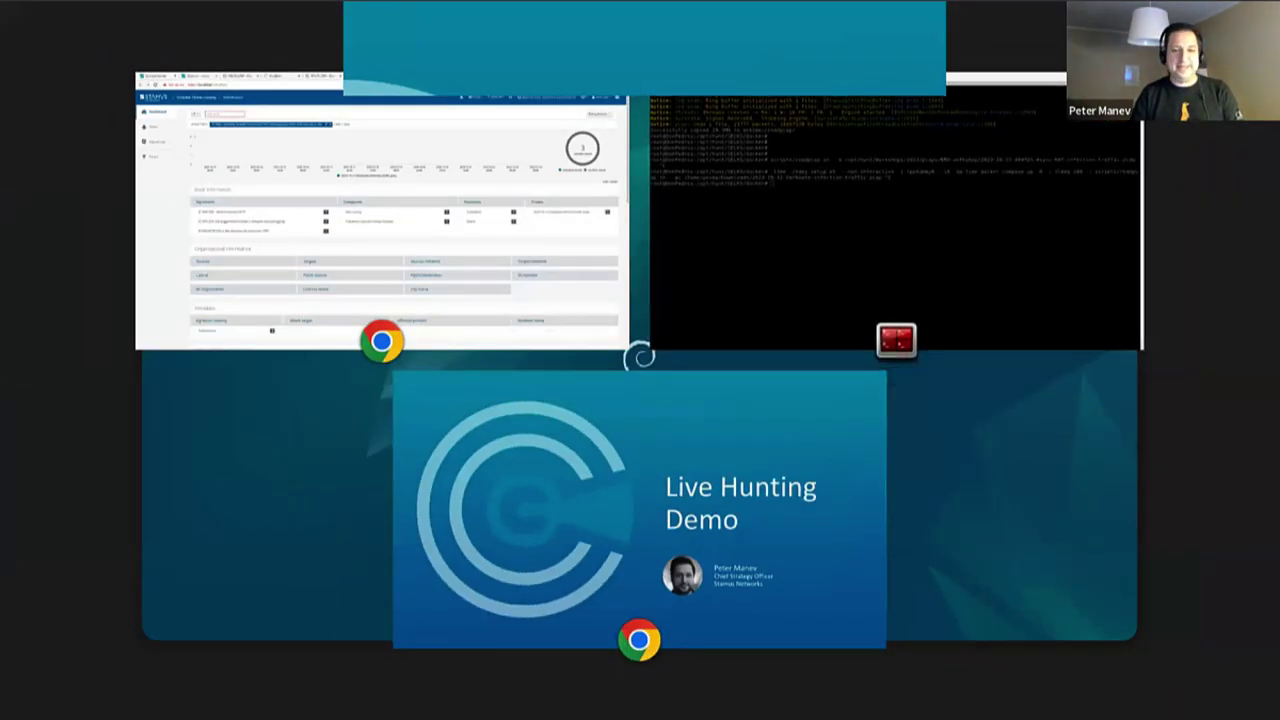
key("super")
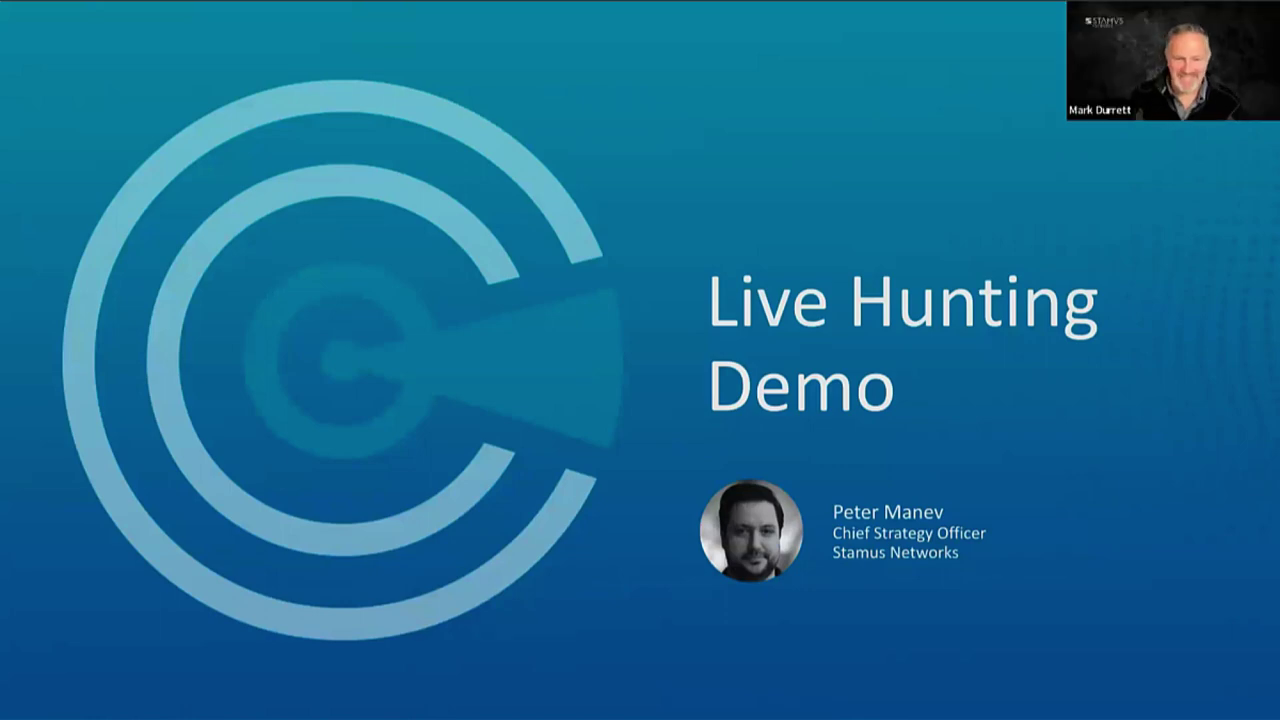